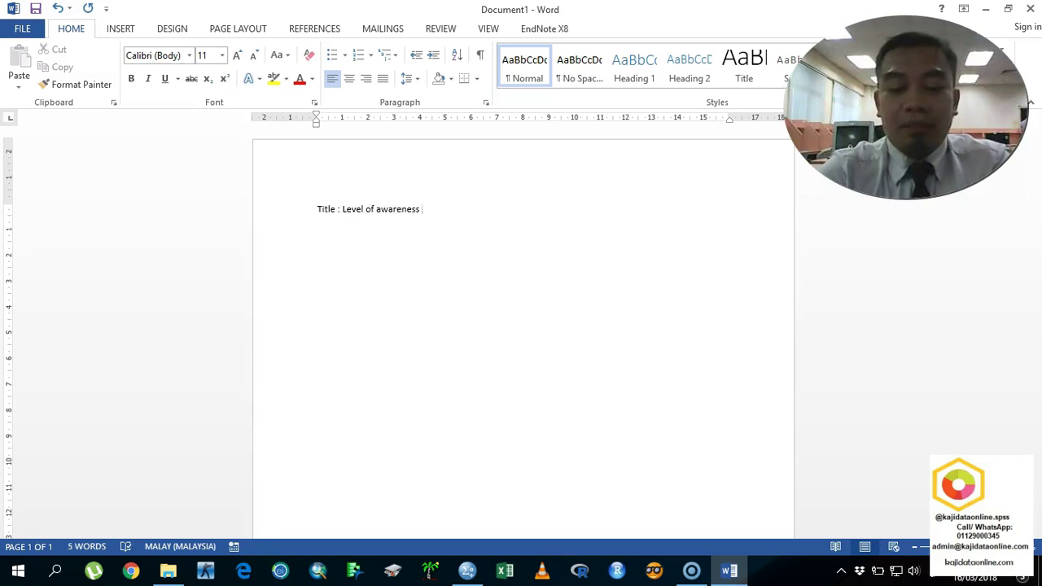
Step: Extend the title to '…associated factors in Hospital in Klang Val', removing a stray letter
text(ng)
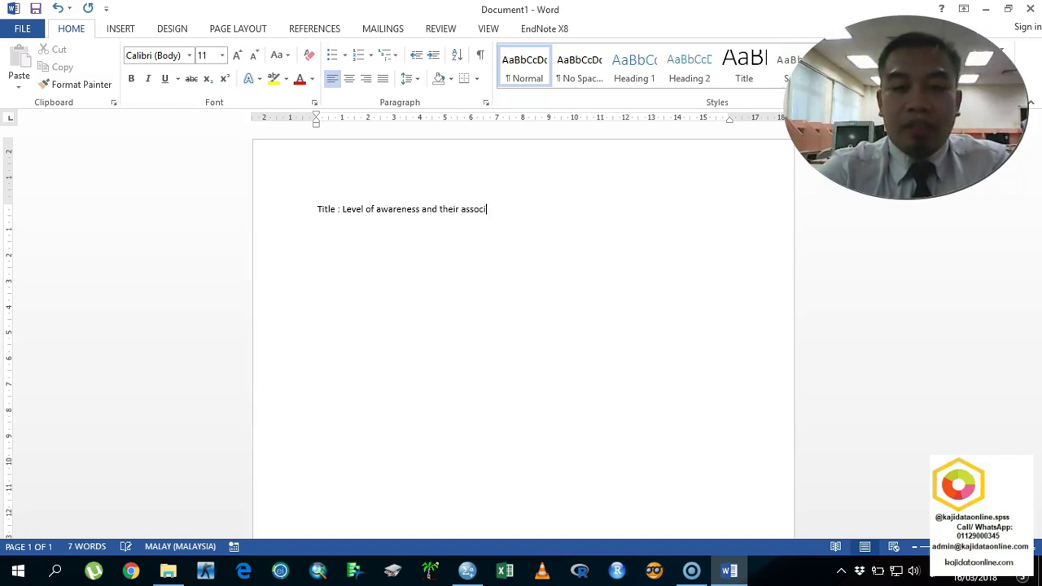
text(betw)
key(BackSpace)
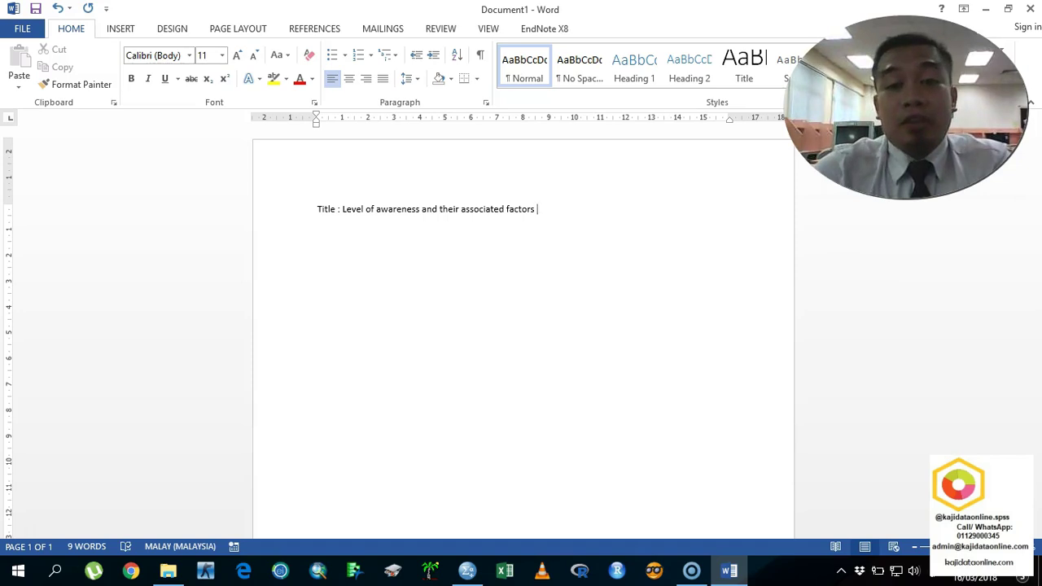
scroll(516, 225, up, 10)
scroll(587, 218, down, 3)
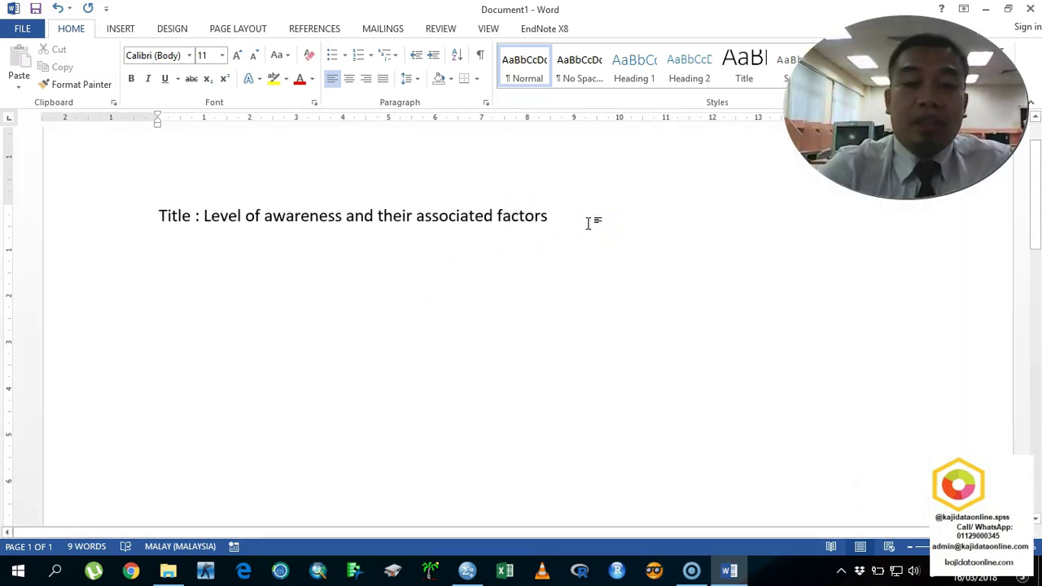
text(in H)
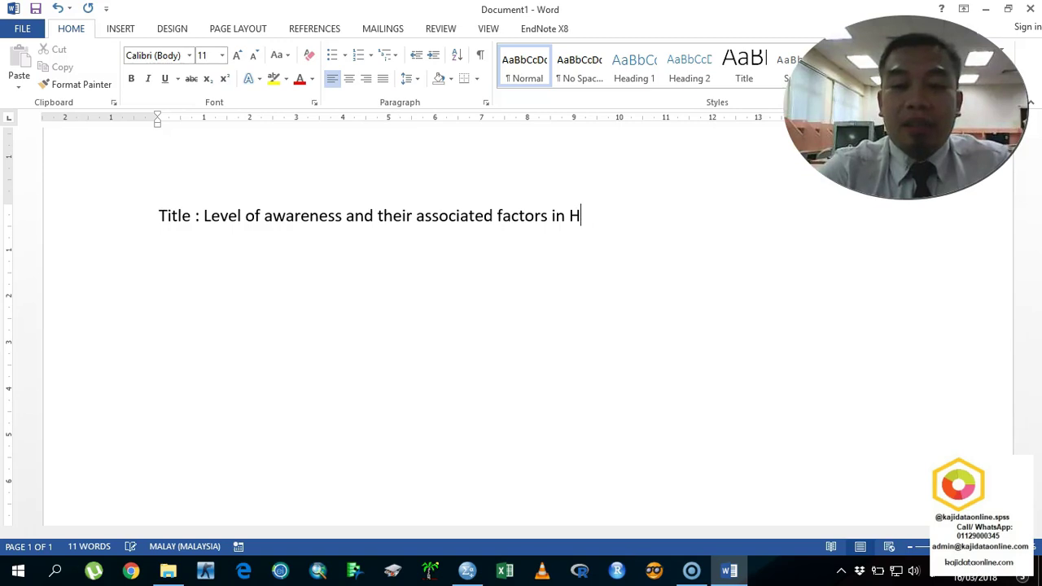
text(ospital )
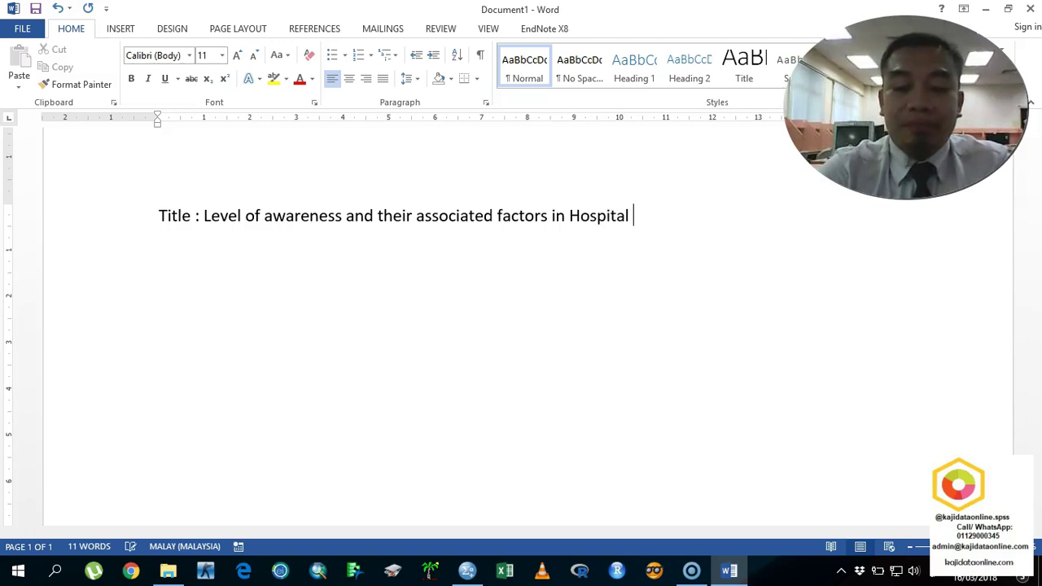
text(in Klang Valley)
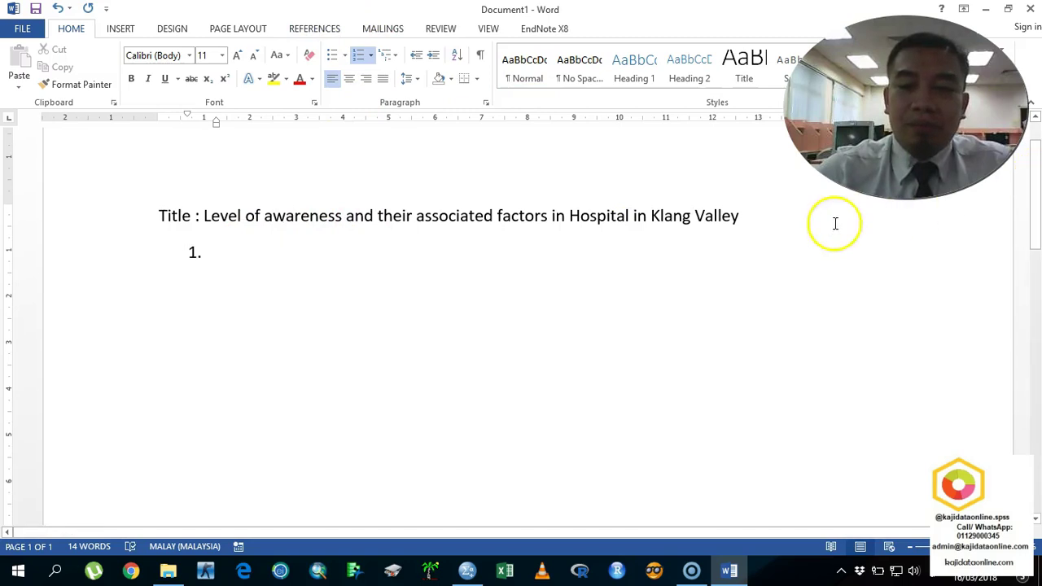
Step: Add an 'Objectives' heading and first objective 'To study the demographic of respondents'
click(756, 214)
key(Return)
text(O)
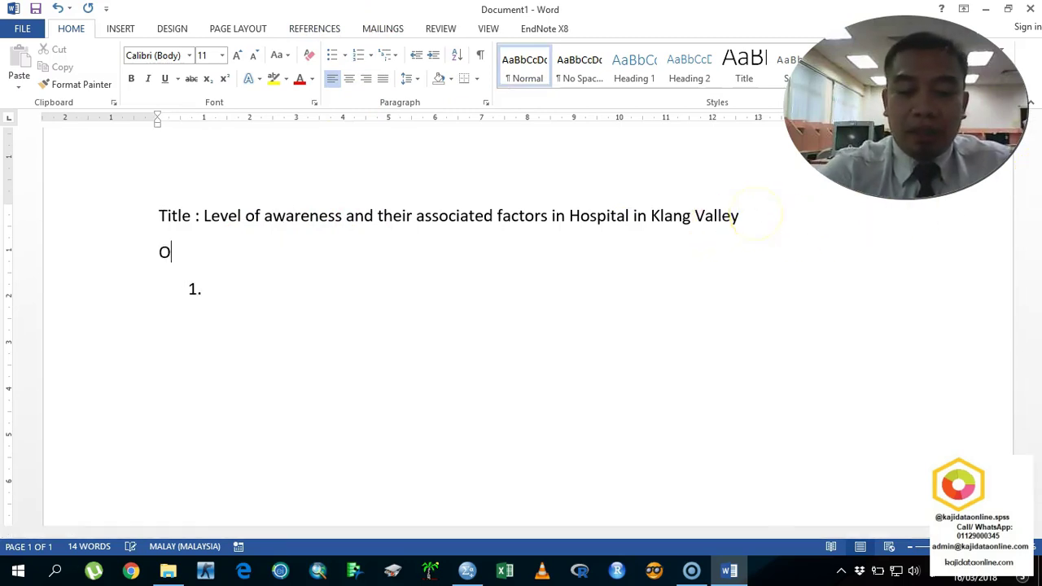
text(bjectives)
click(217, 289)
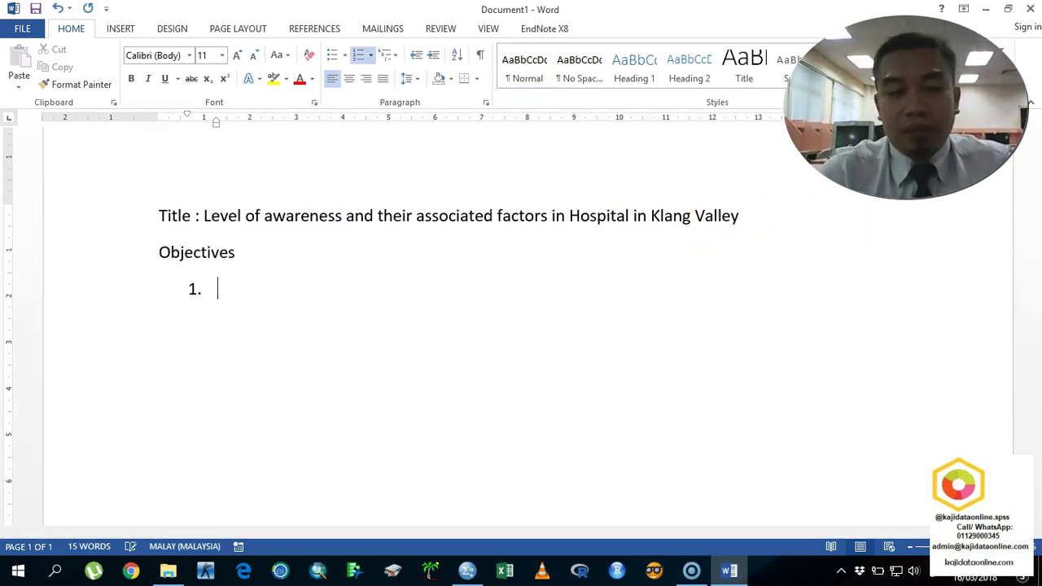
text(To )
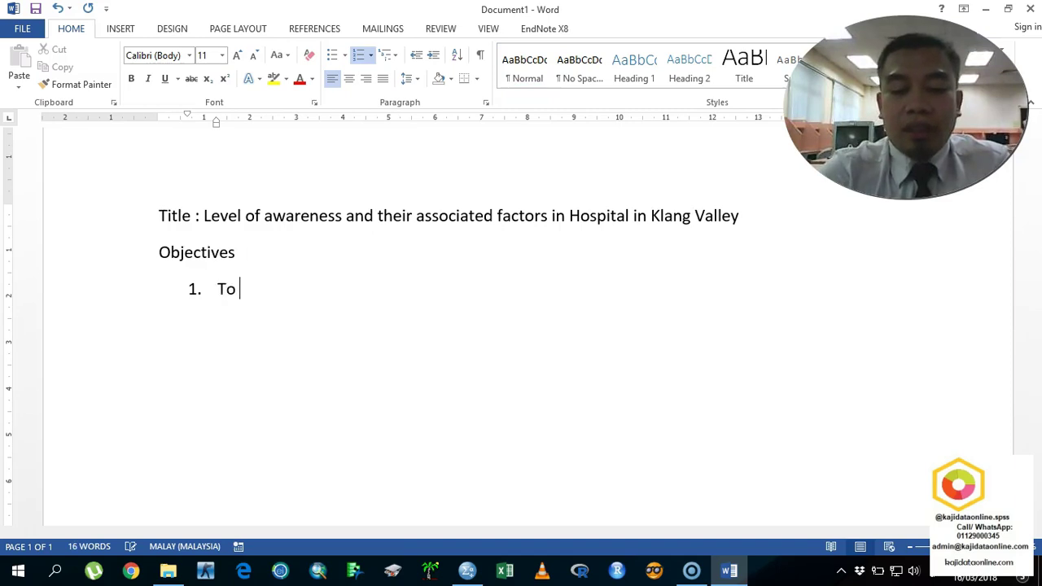
text(study the demo)
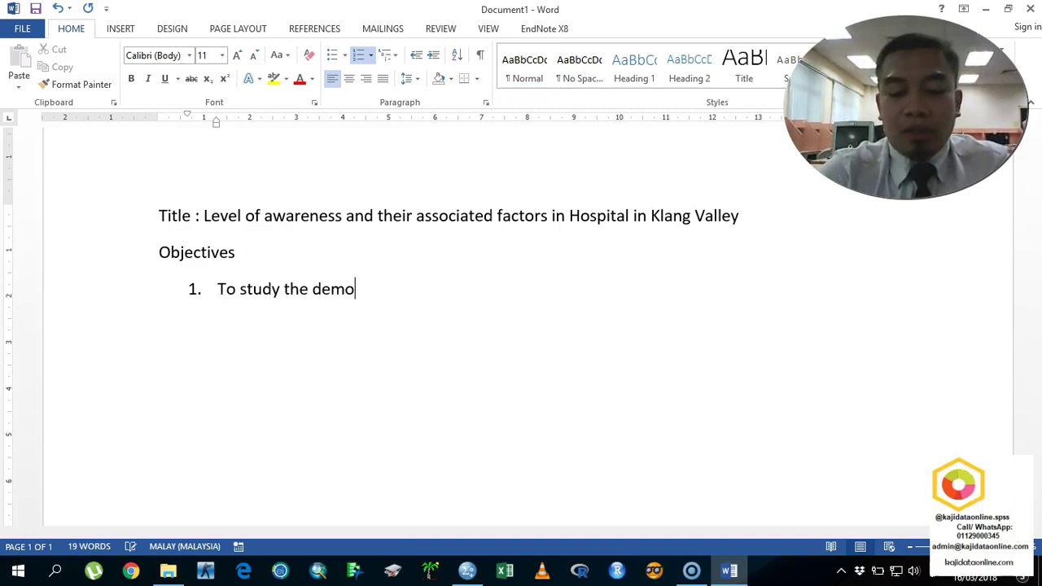
text(grapohic of respondents)
Step: Add objective 2: 'To study and compare the level awareness among different group of respondents'
key(Return)
text(To study and c)
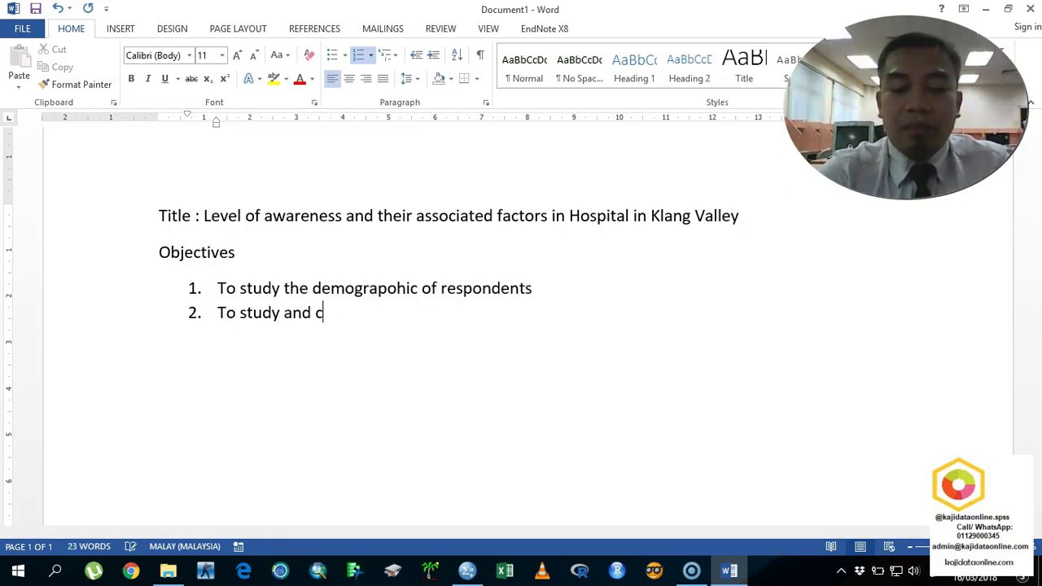
text(ompare the dlevel awa)
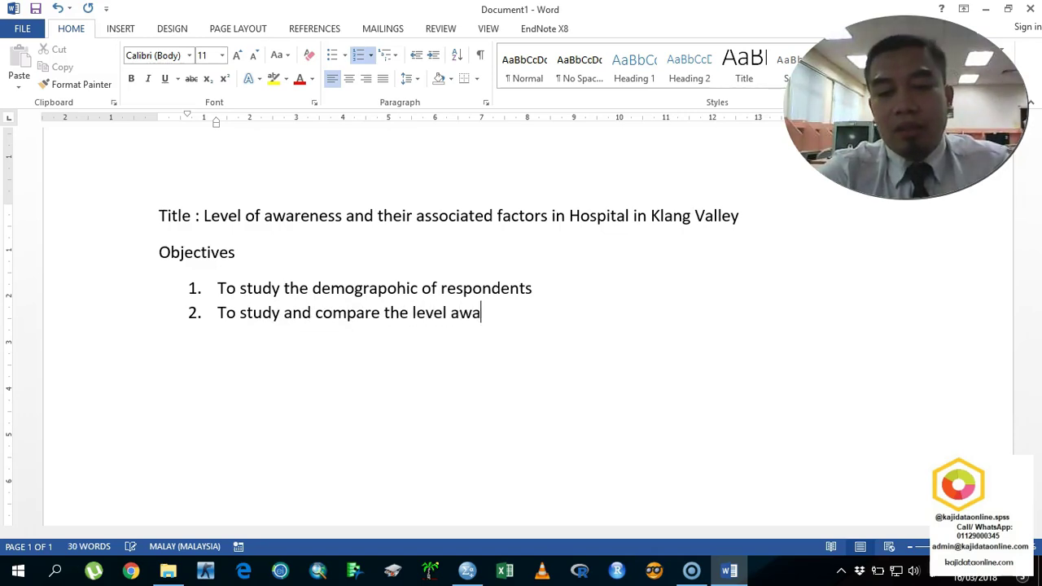
text(reness among dff)
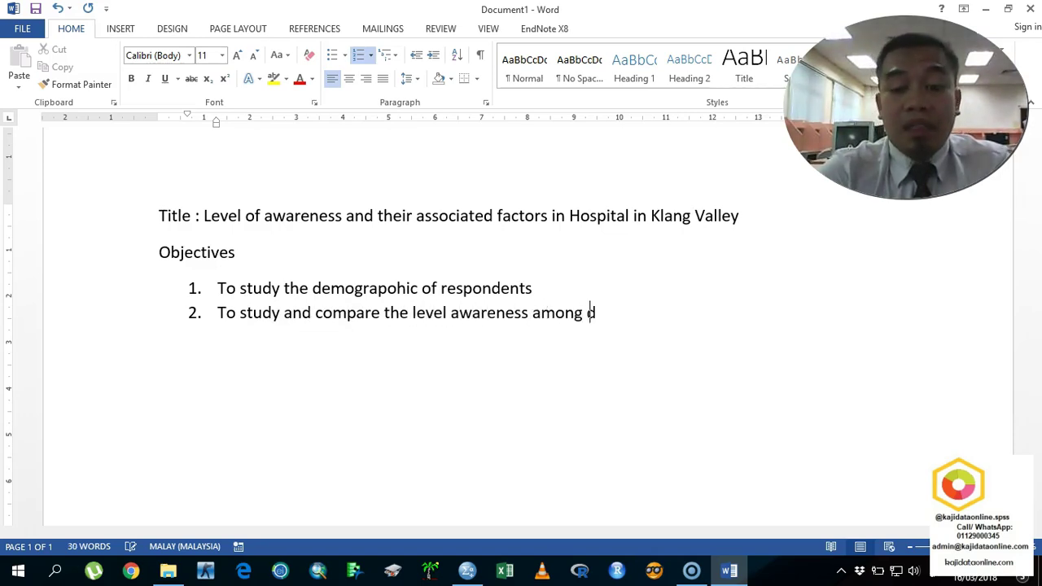
key(BackSpace)
key(BackSpace)
text(ong diff)
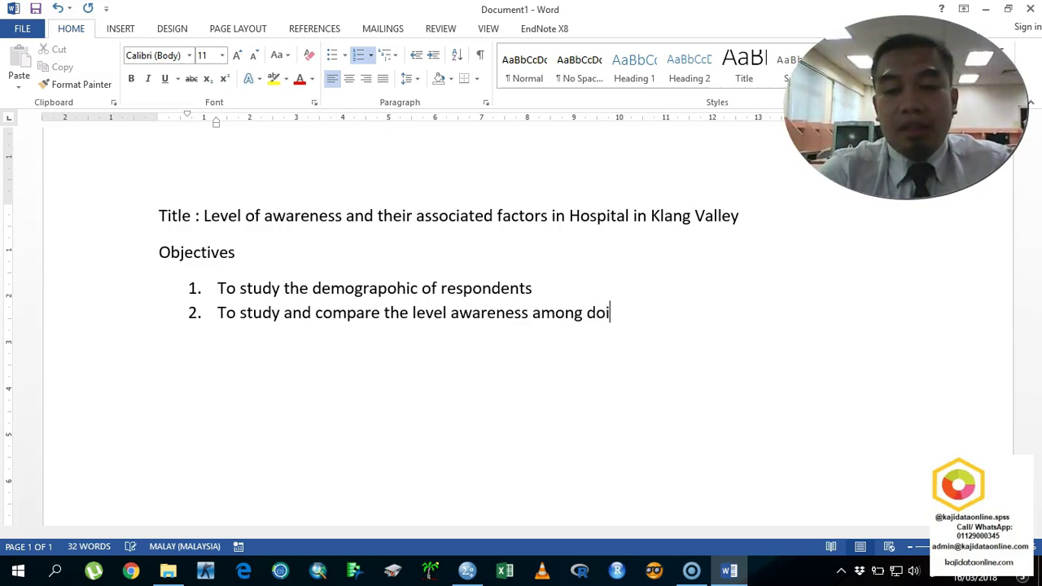
text(erent group of)
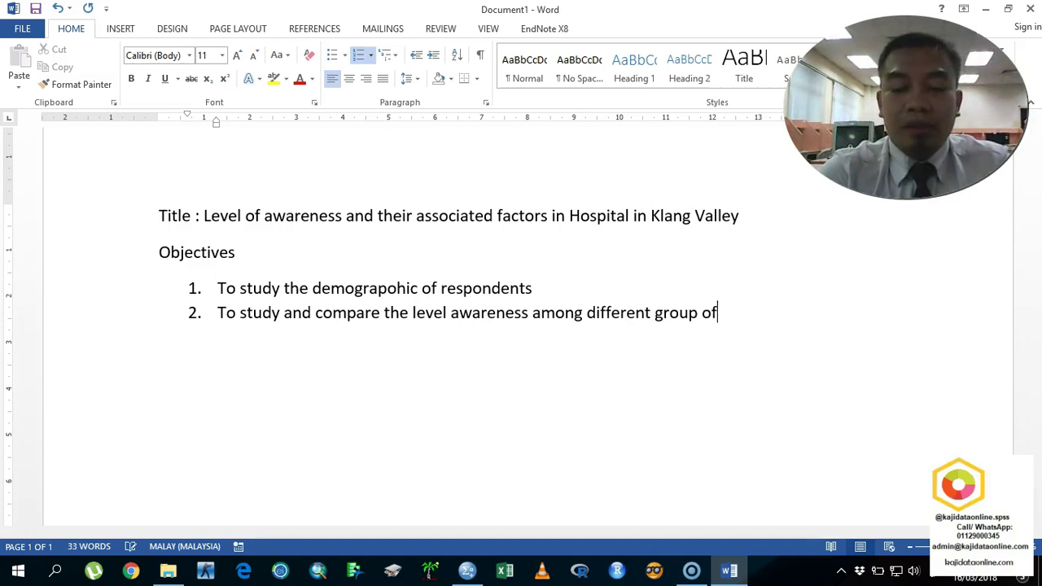
text( respodents)
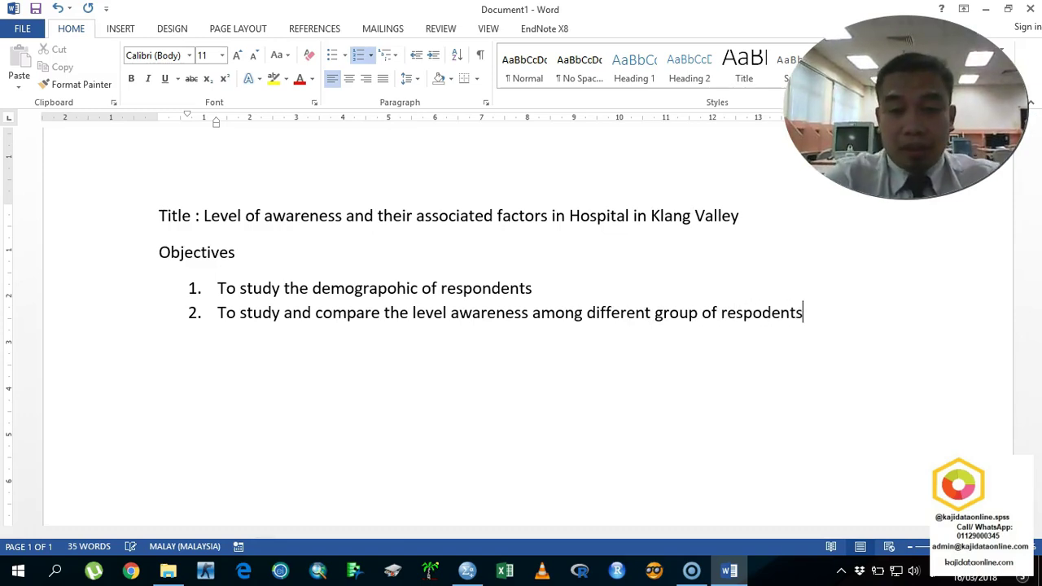
Step: Add objective 3 on demographic factors and awareness, then a 'Hypothesis' heading
key(Return)
text(To study)
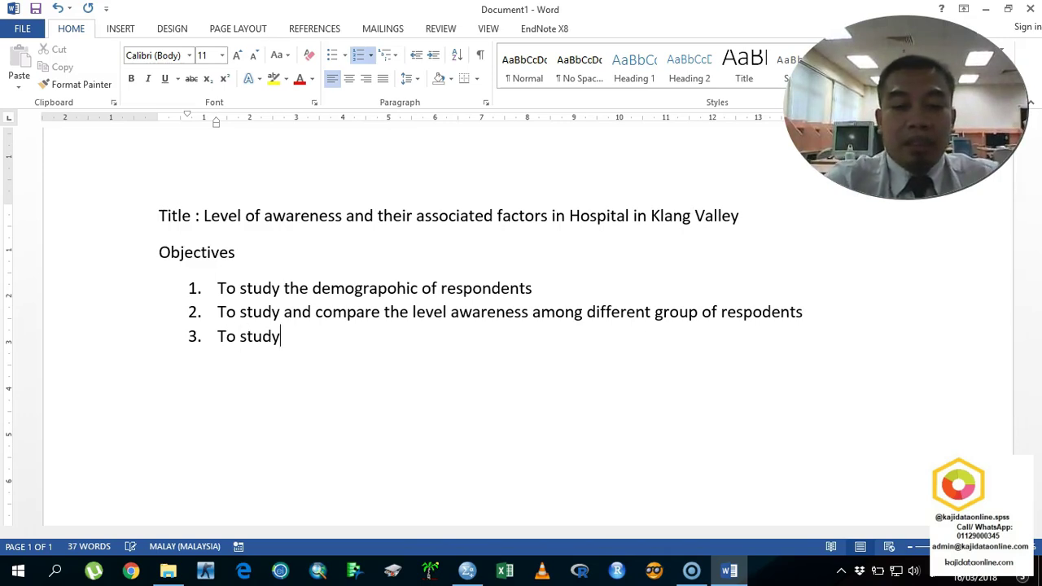
text( the relatio)
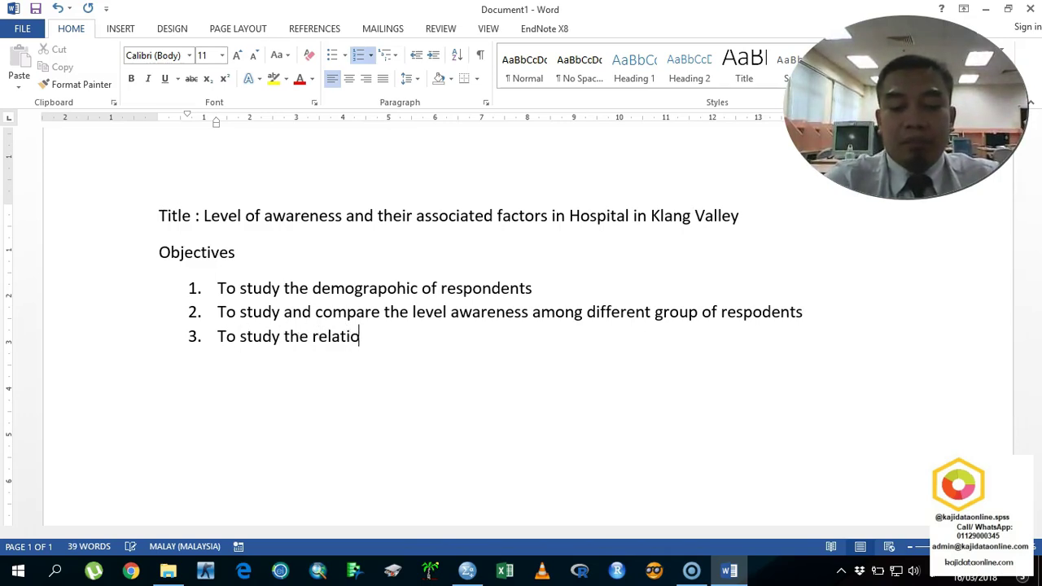
text(nship or)
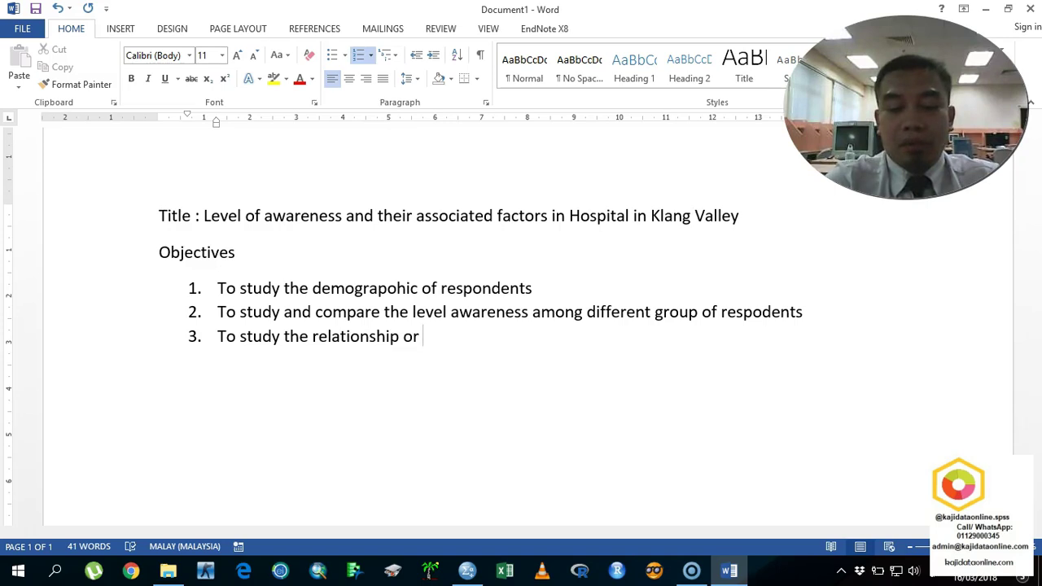
text( association betwene the g)
key(BackSpace)
text(demographic factors)
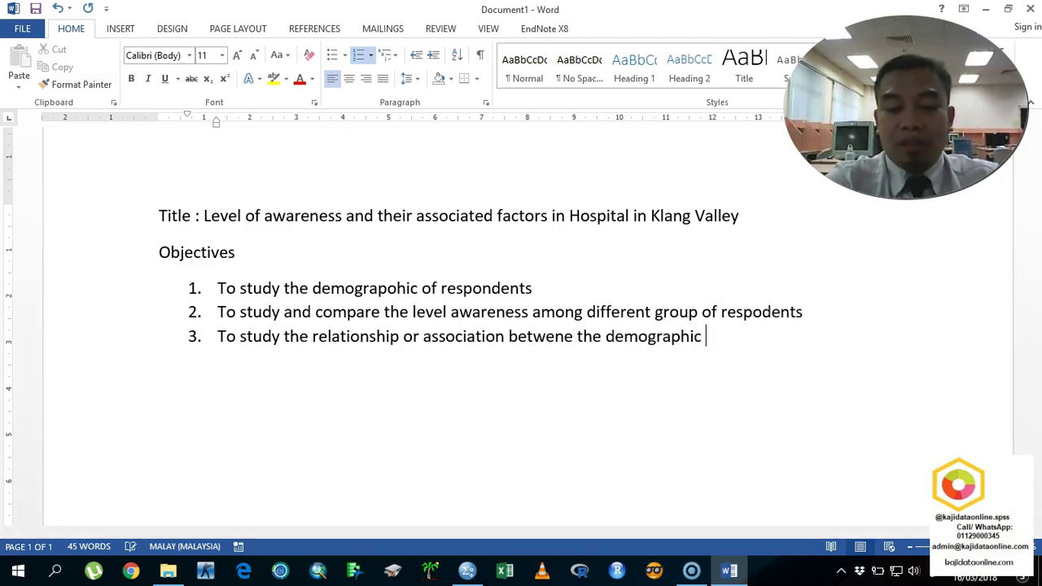
text( and t)
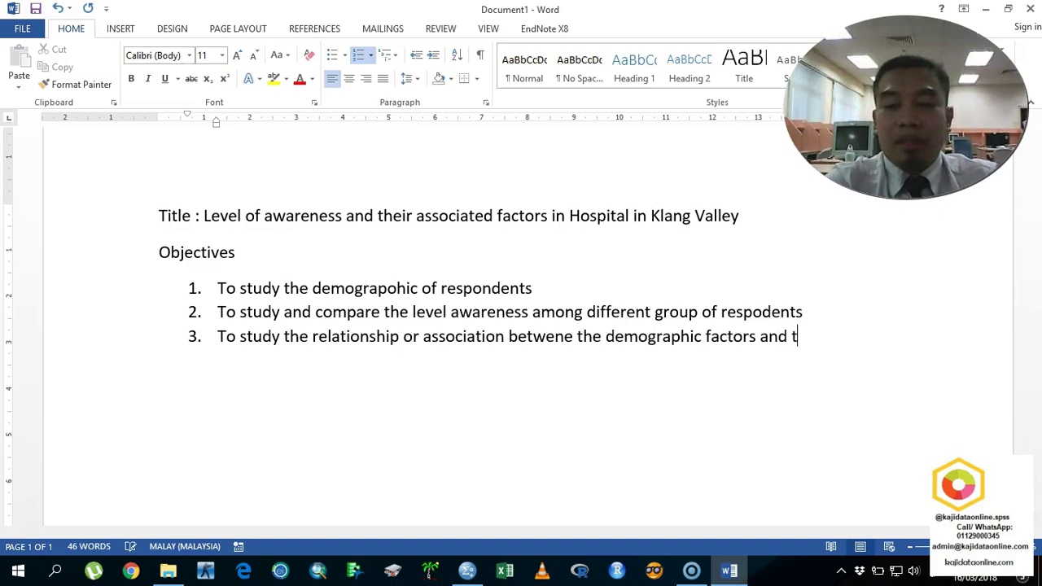
text(he level or)
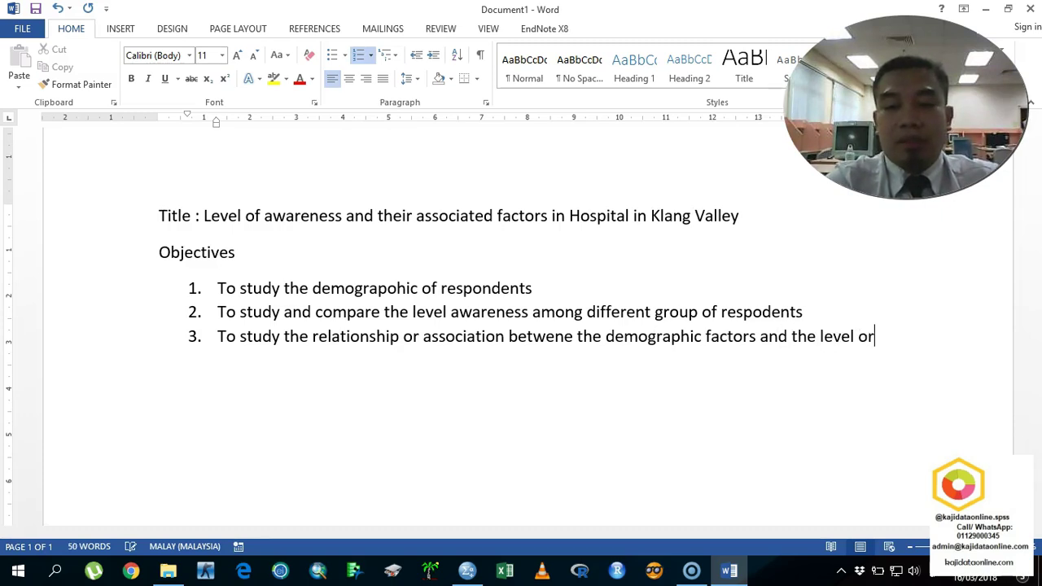
text( awareness)
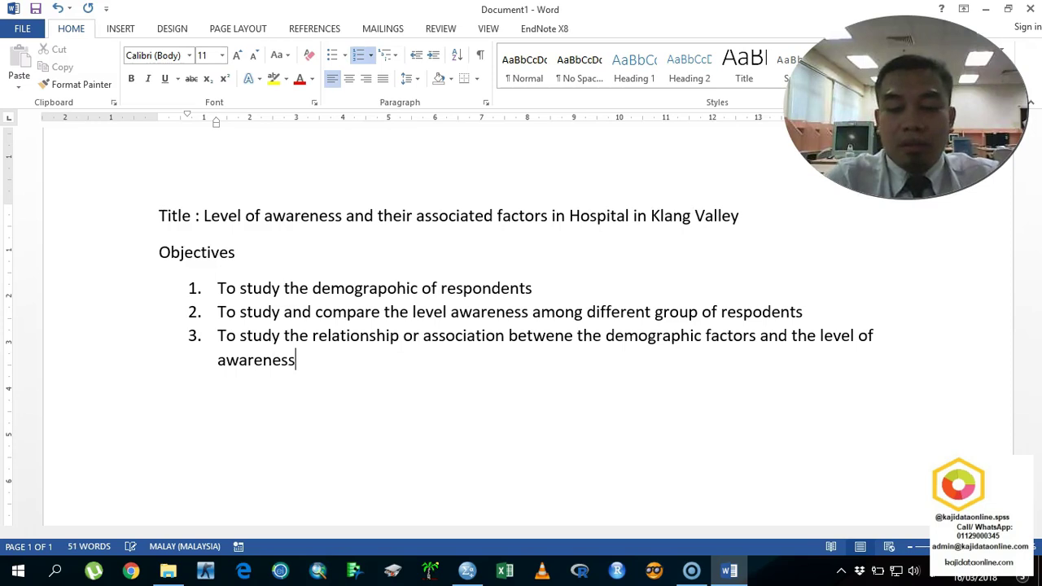
key(Return)
key(Return)
text(Hypothesis)
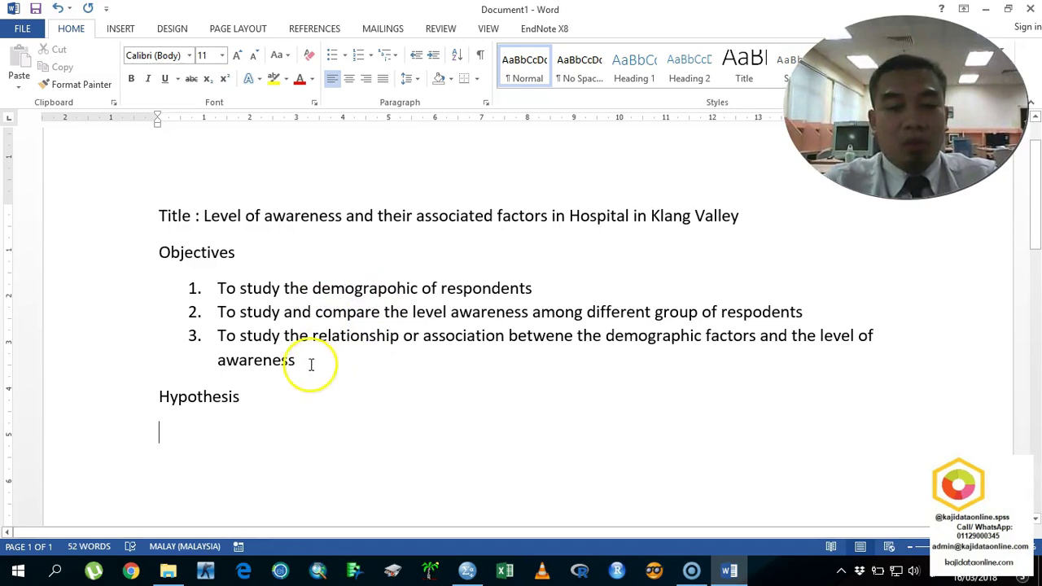
Step: Set the whole document's proofing language to English (United States) and add a line after Hypothesis
key(ctrl+a)
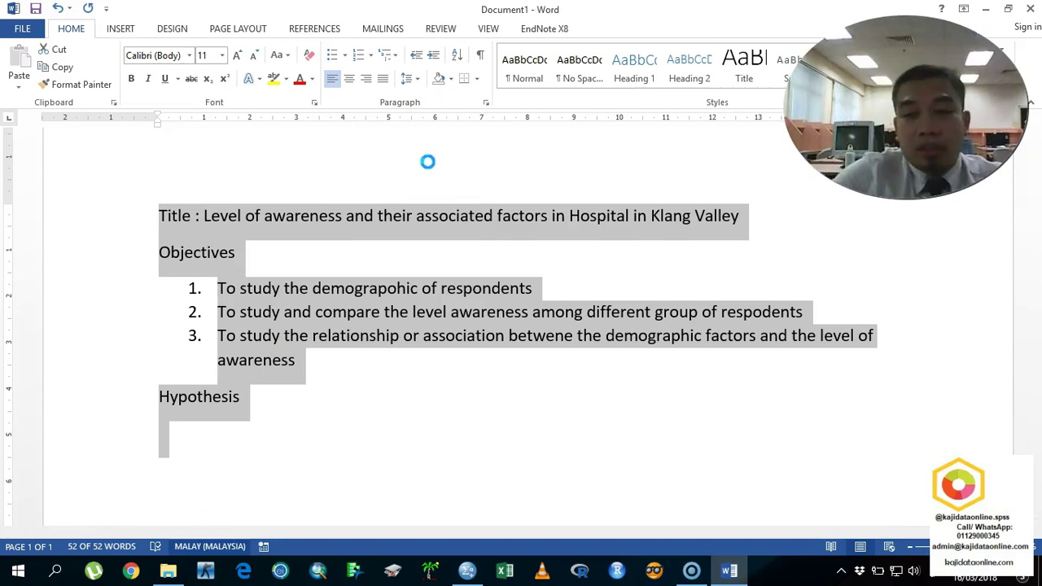
click(480, 211)
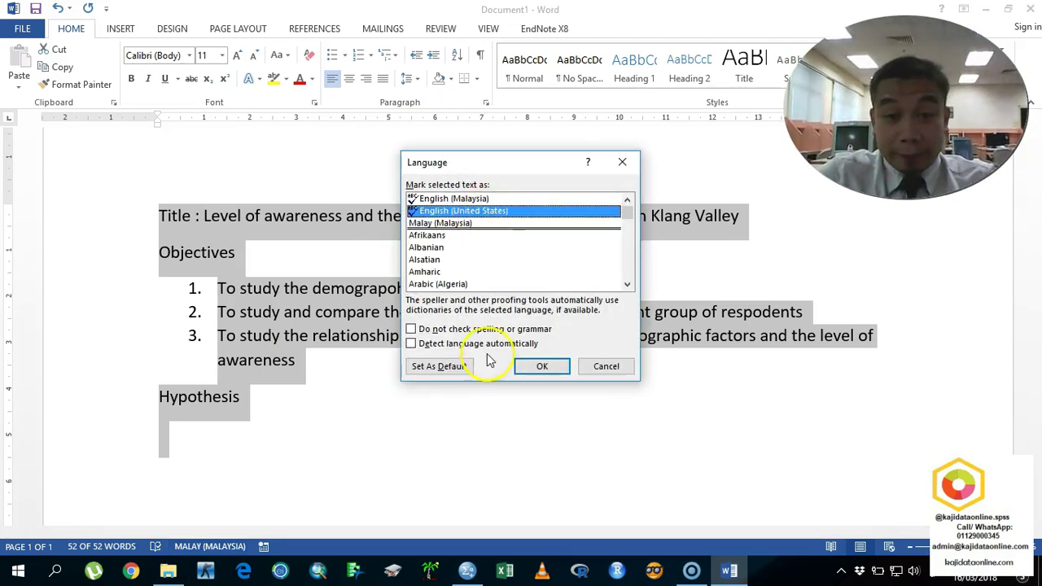
click(537, 366)
click(306, 399)
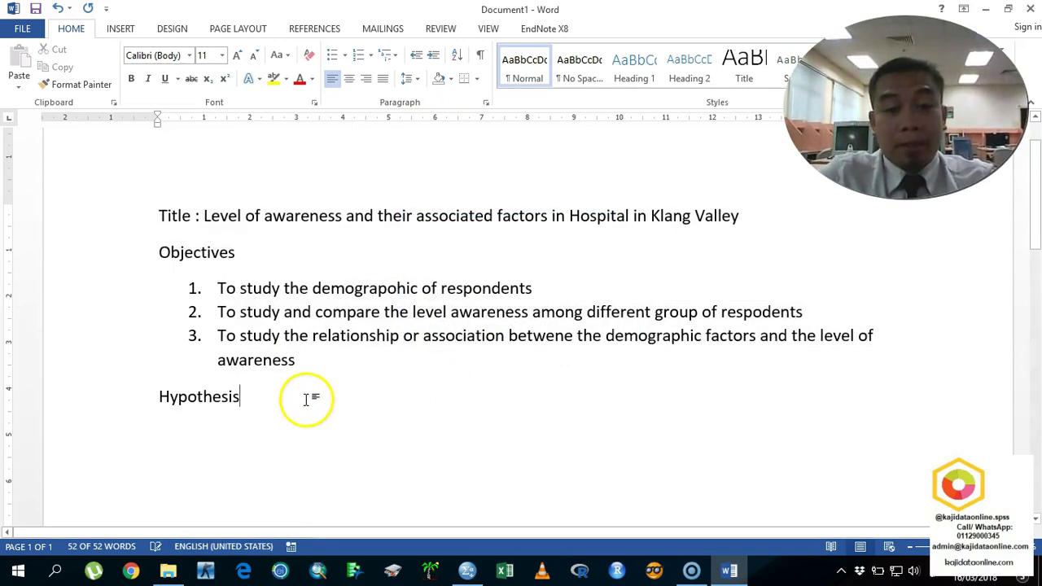
key(Return)
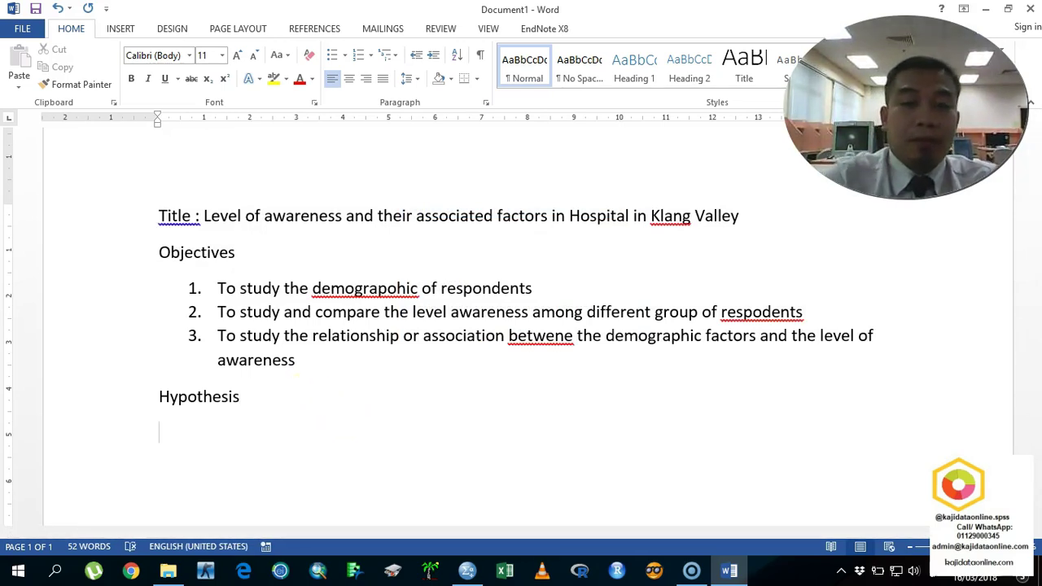
Step: Add numbered hypothesis 1: a significant difference in knowledge between demographic factors
click(359, 55)
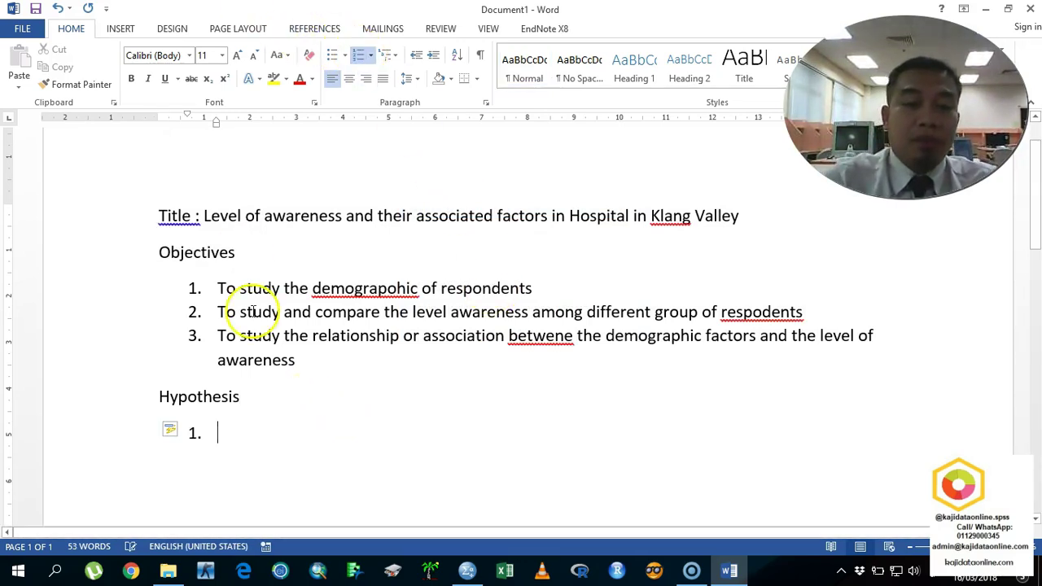
text(T)
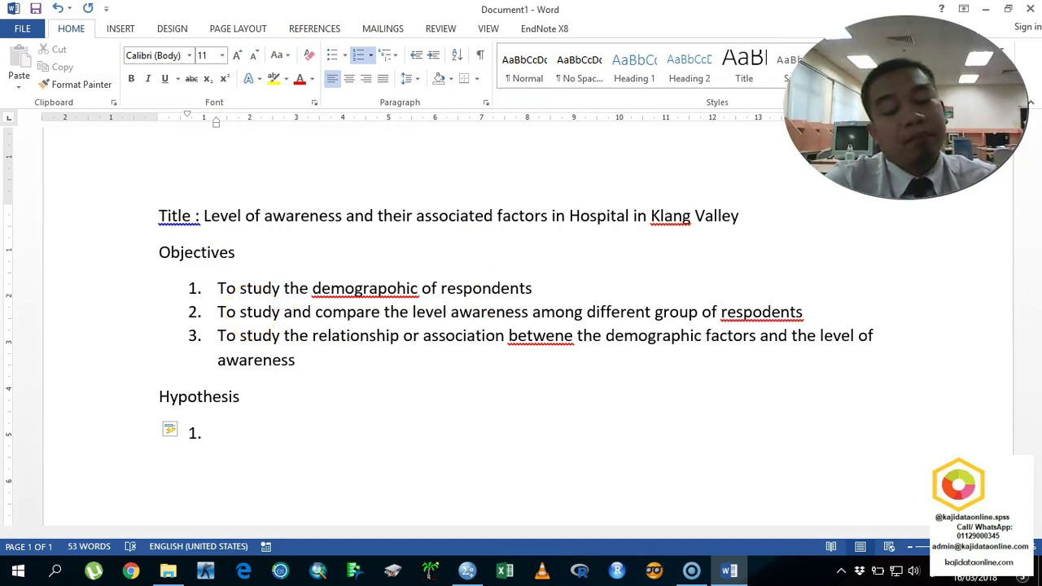
text(There is signficaint d)
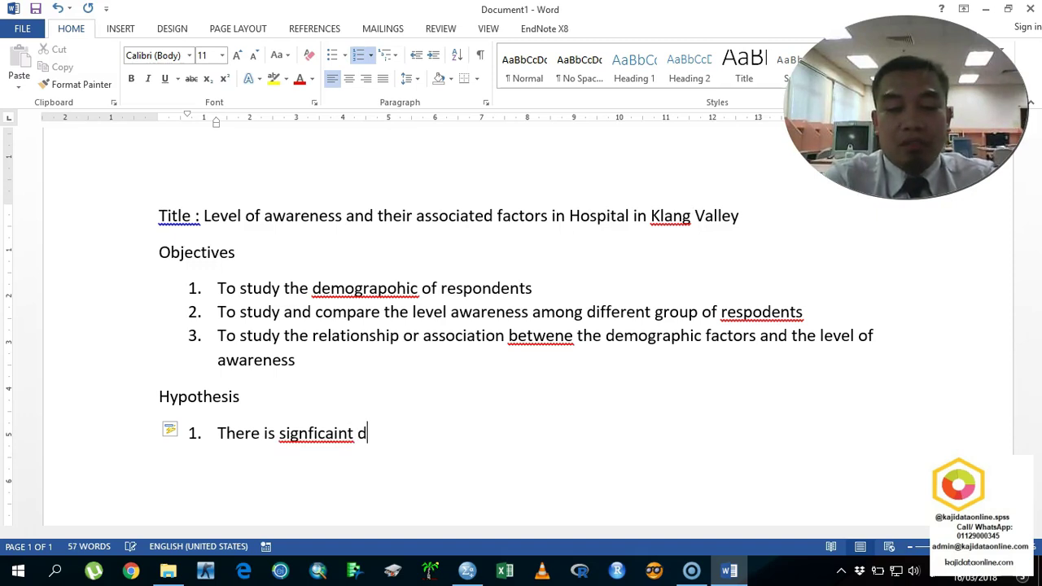
key(BackSpace)
key(BackSpace)
key(BackSpace)
key(BackSpace)
key(BackSpace)
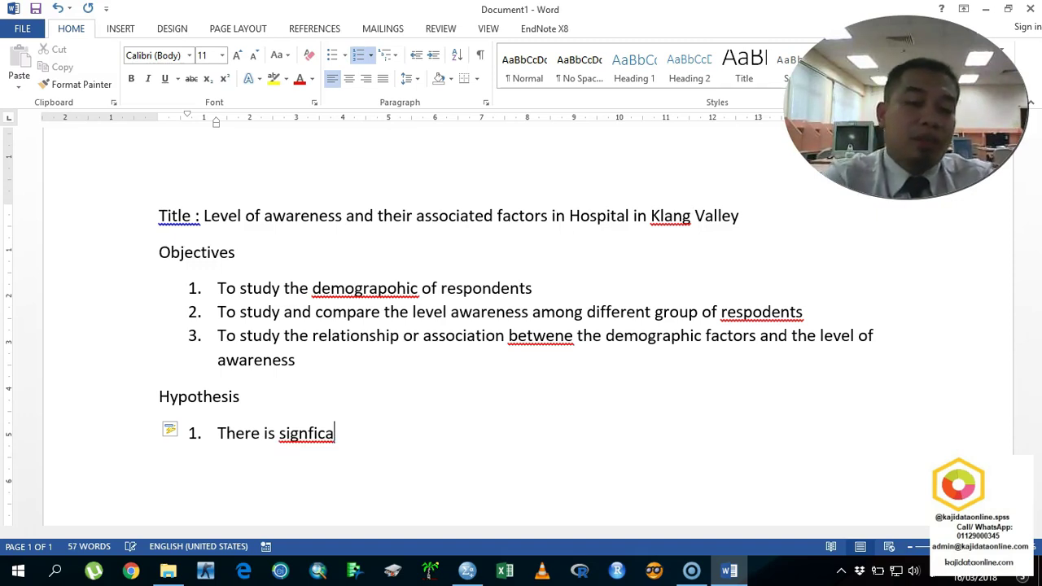
text(nat different of the level of l)
text(now)
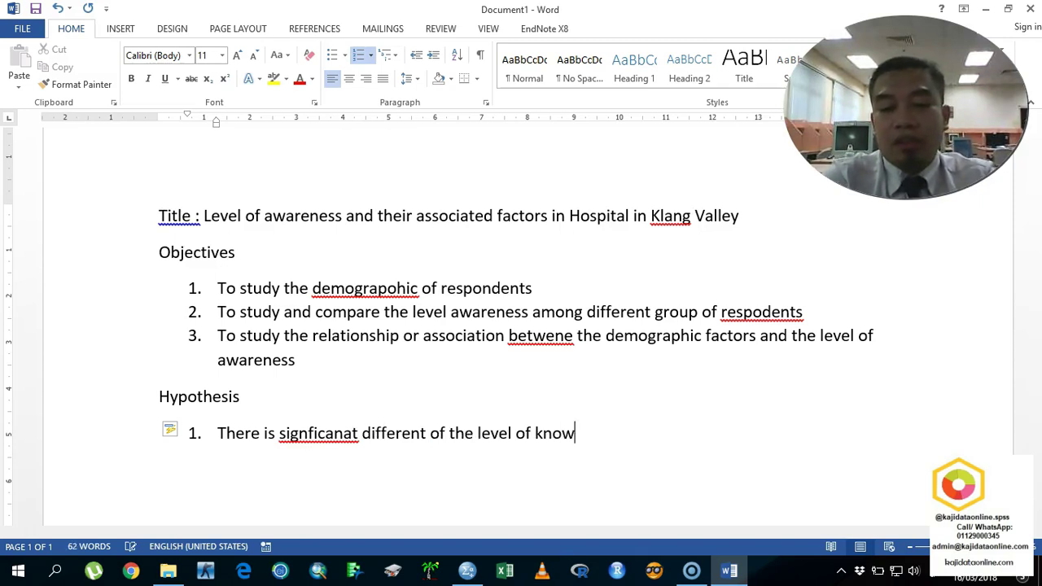
text(ledge between different demoragphic fact)
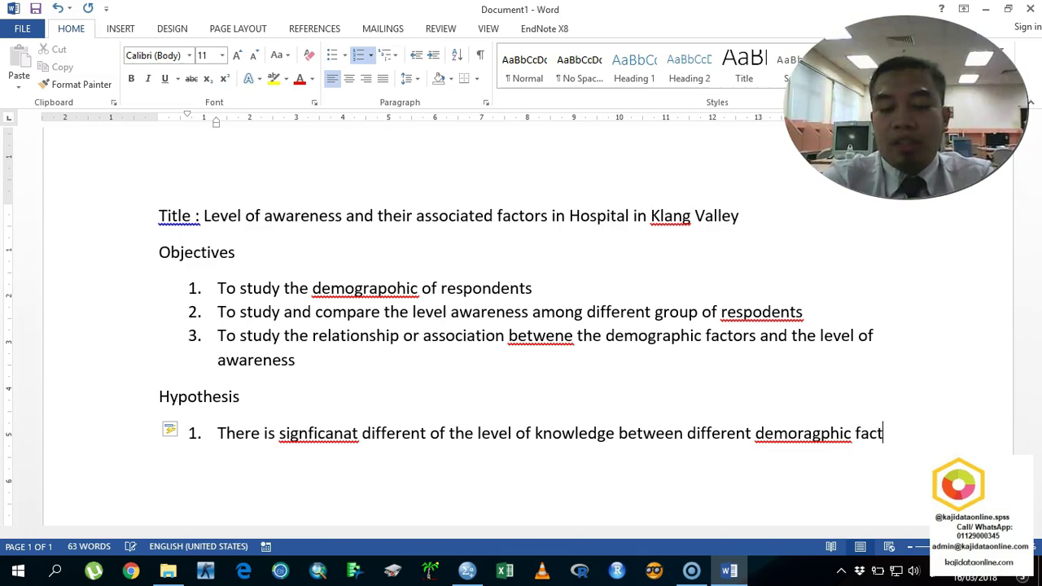
text(oirs)
Step: Add hypothesis 2 on association or correlation between demographic factors and knowledge, ending the list
key(Return)
text(The si)
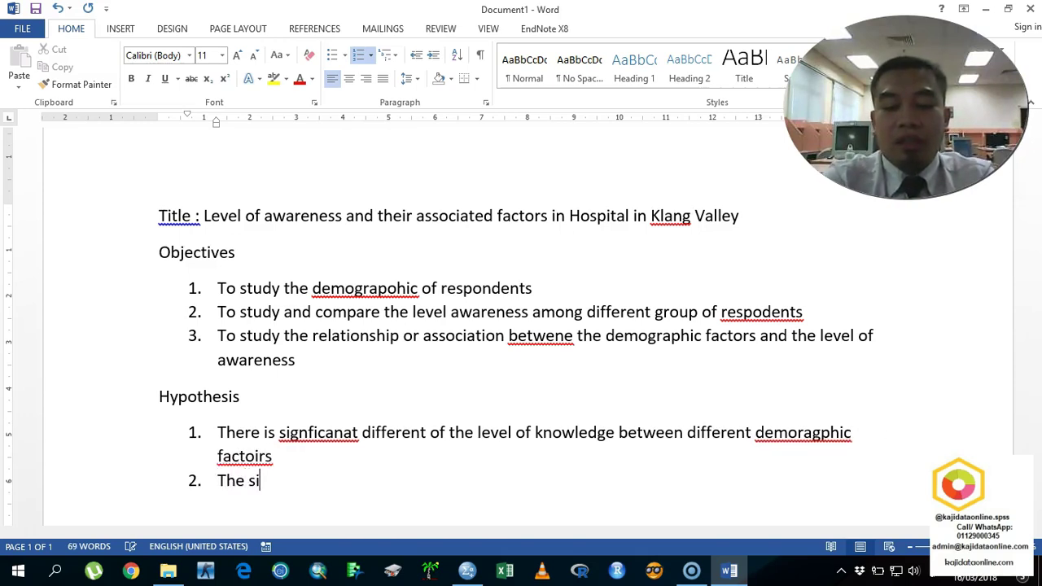
key(BackSpace)
key(BackSpace)
text(is signif)
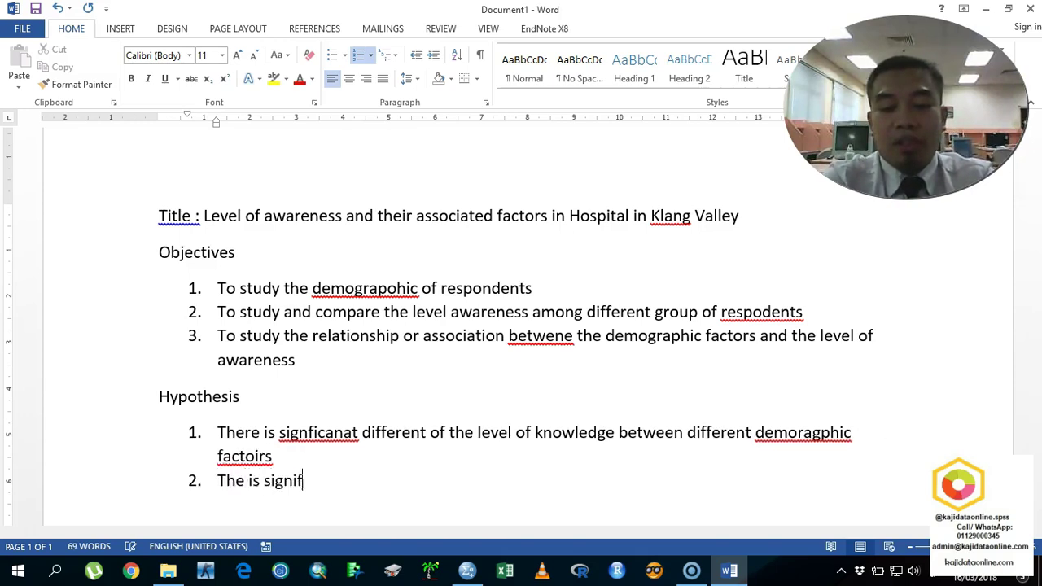
text(icant asos)
key(BackSpace)
key(BackSpace)
text(s)
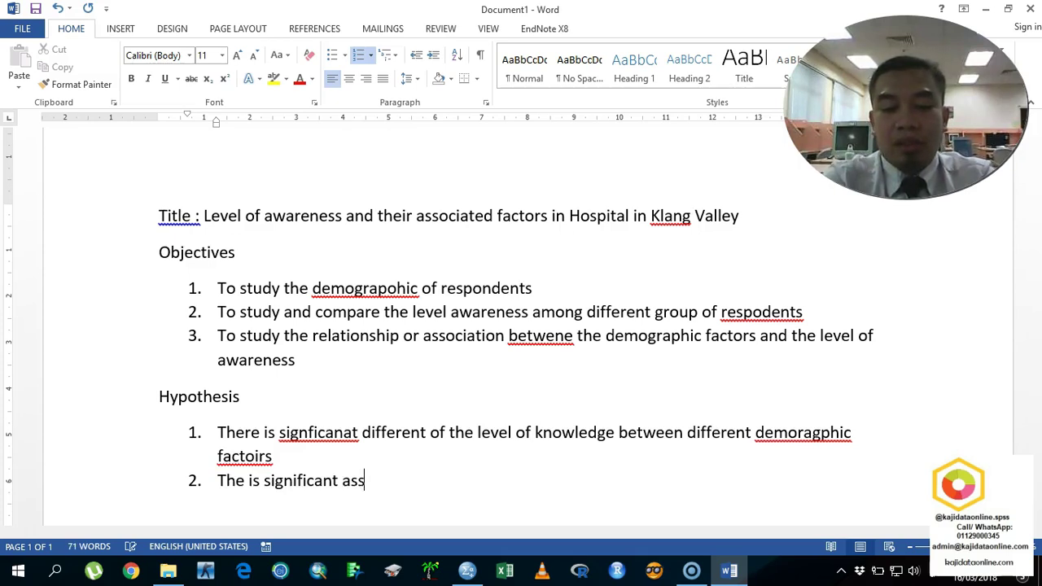
text(ociation or coreelat)
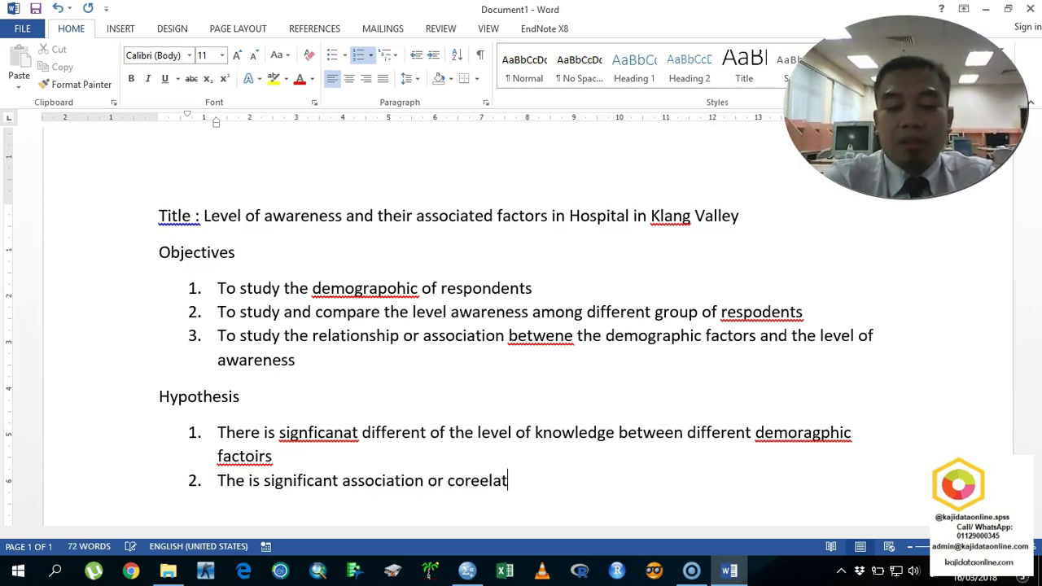
text(ion between demo)
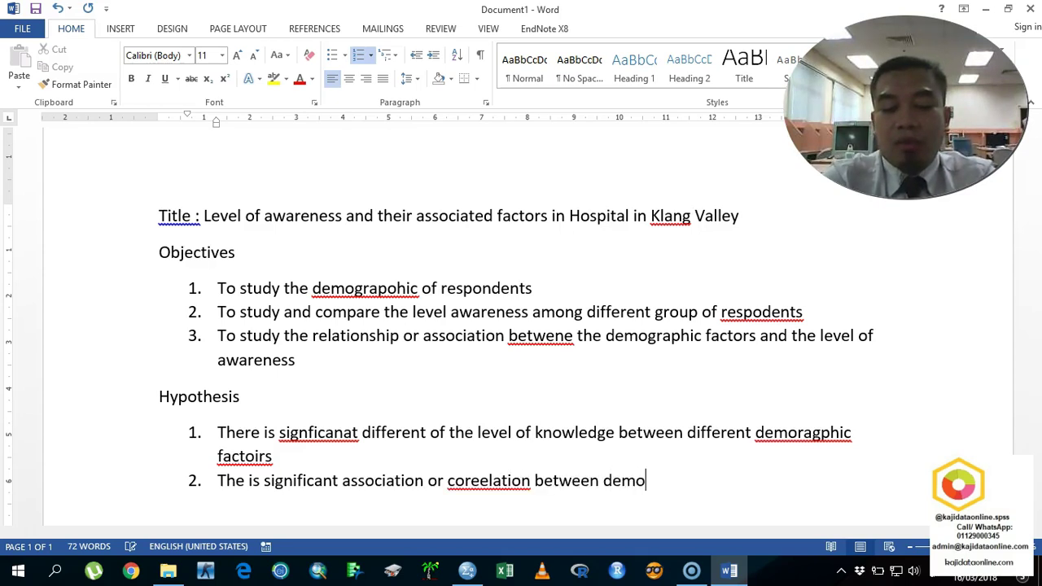
text(grapohic factors a)
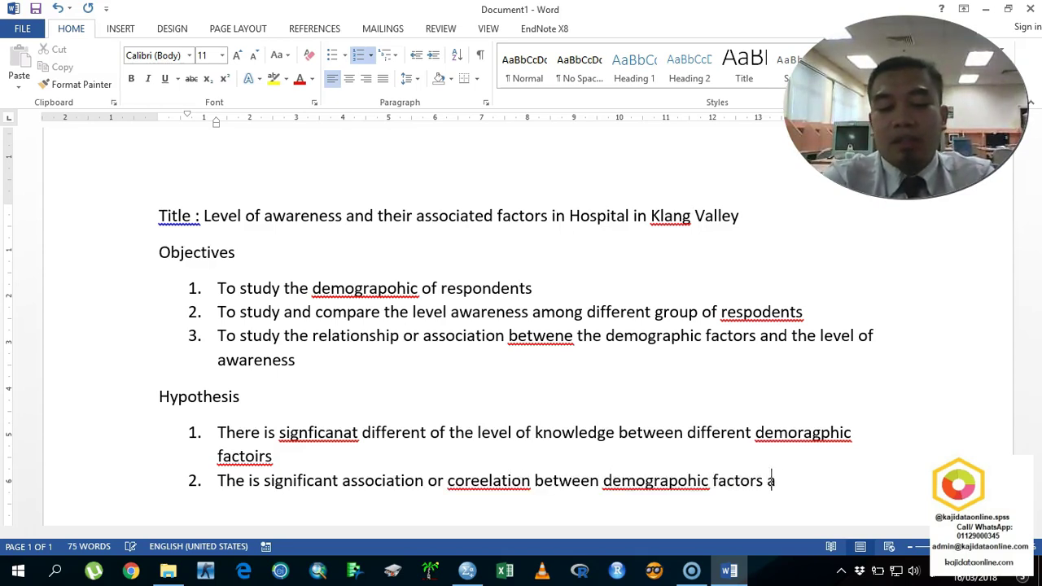
text(nd the levbe)
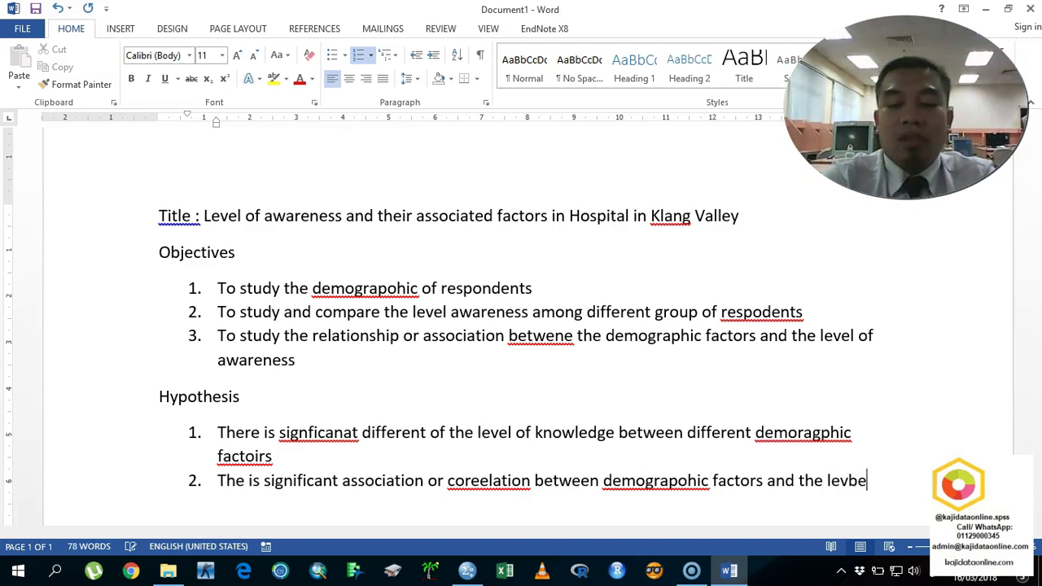
text(pl of knowledge)
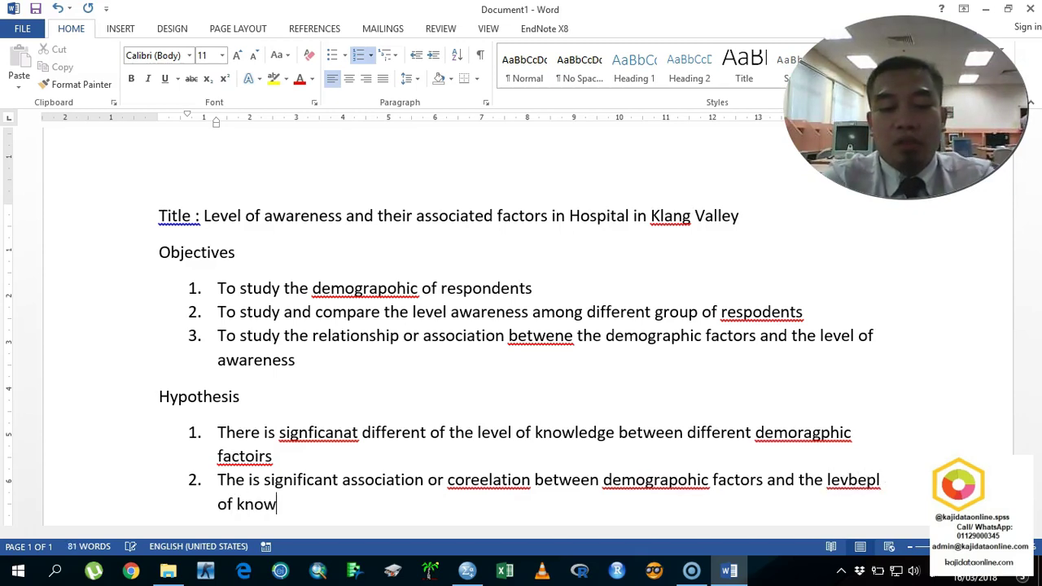
key(Return)
text(I)
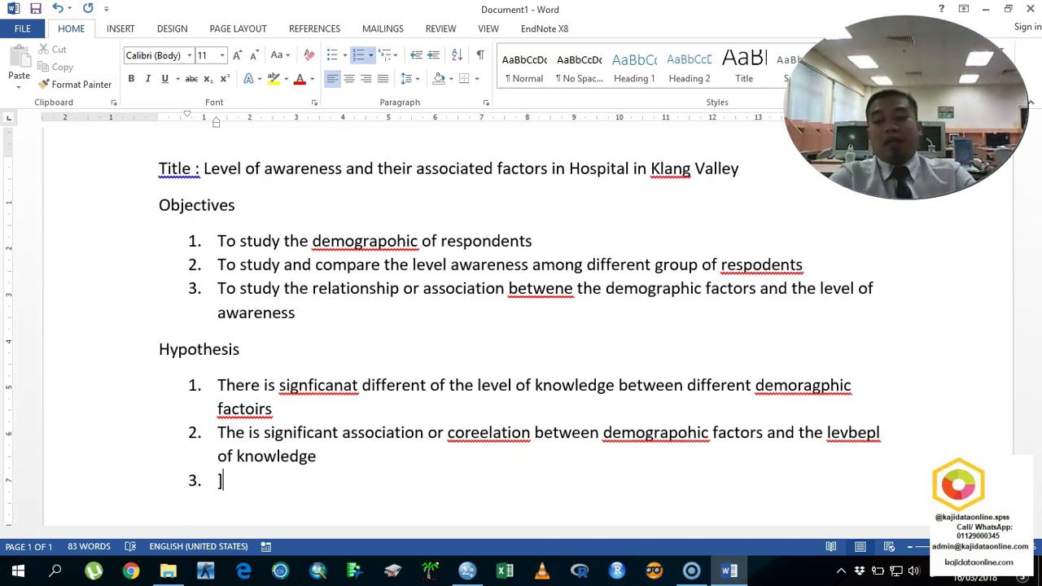
key(BackSpace)
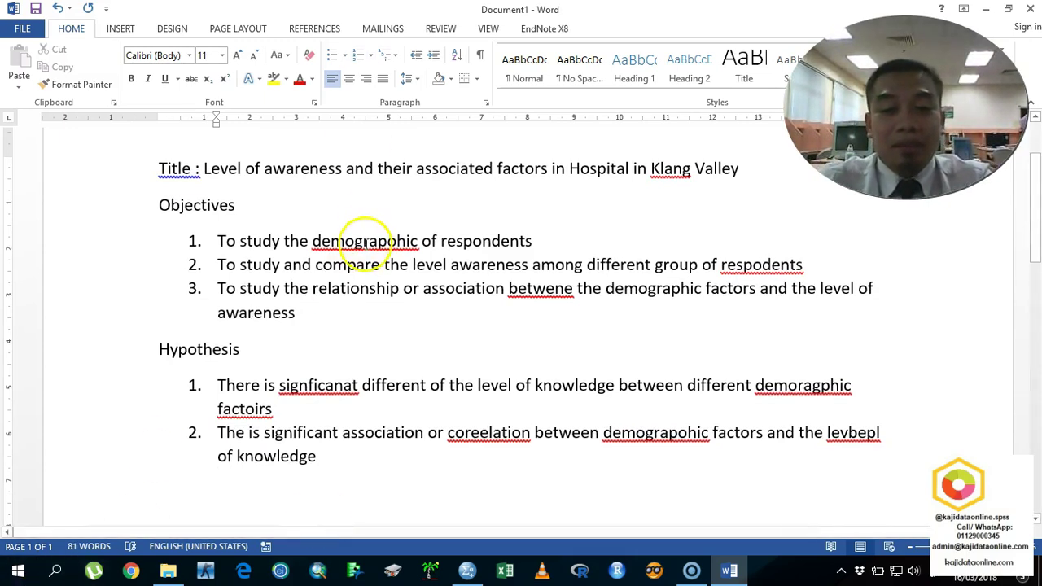
Step: Correct misspellings to demographic, respondents, demographic, significant and factors
right_click(415, 243)
click(478, 260)
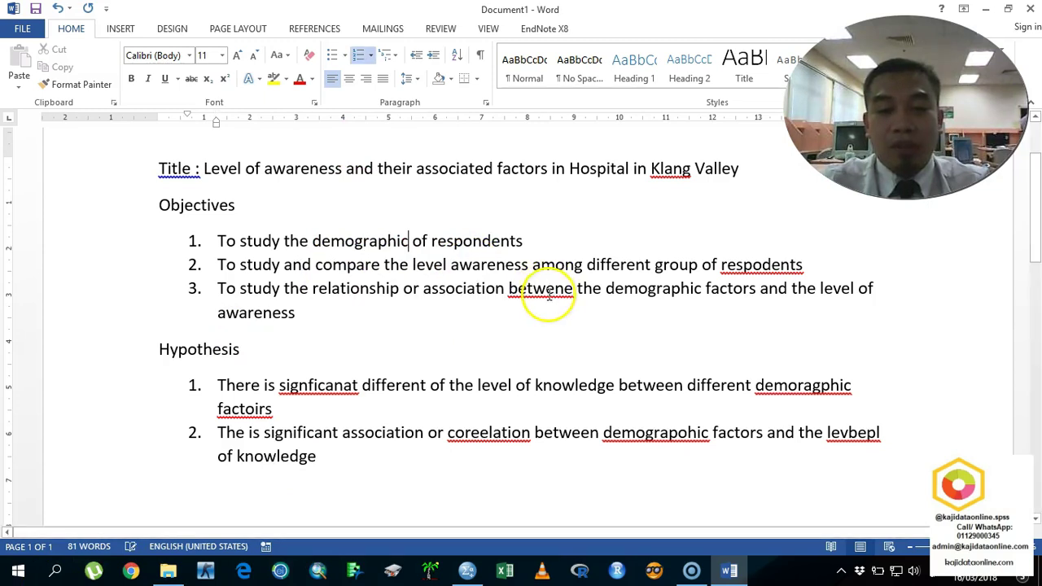
right_click(549, 295)
right_click(778, 267)
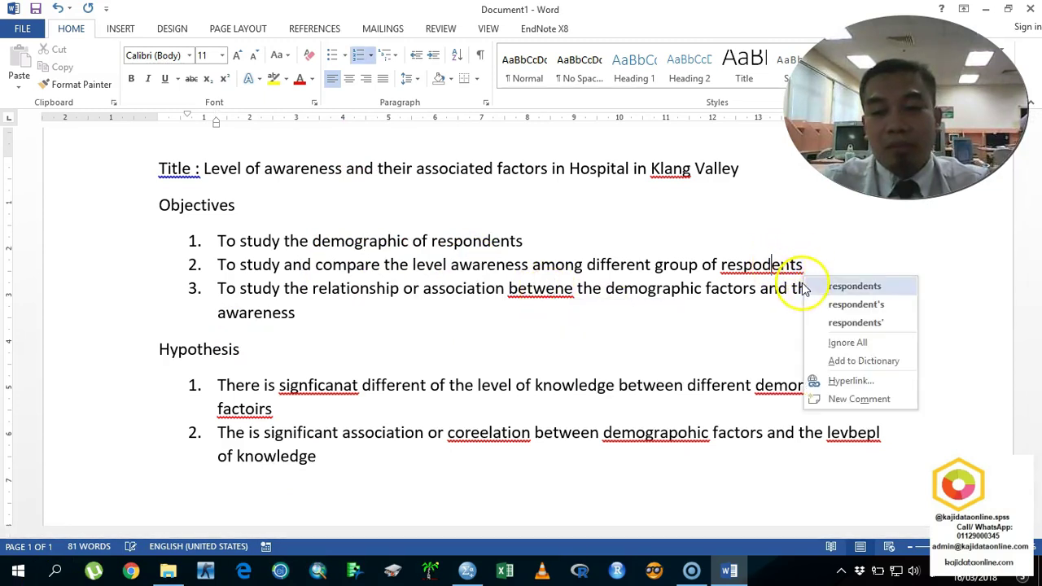
click(851, 287)
right_click(802, 386)
click(874, 411)
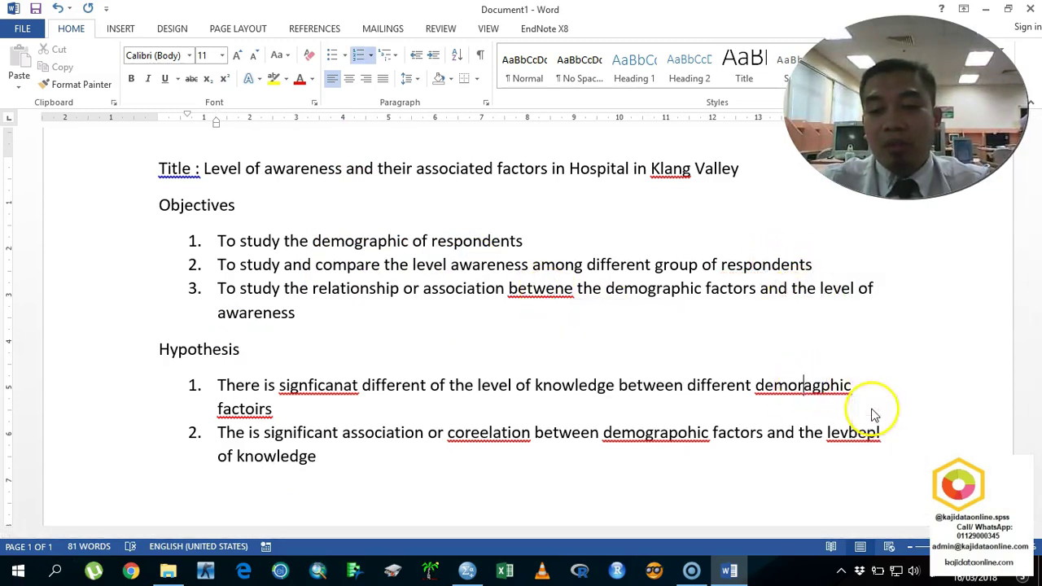
right_click(328, 388)
click(371, 411)
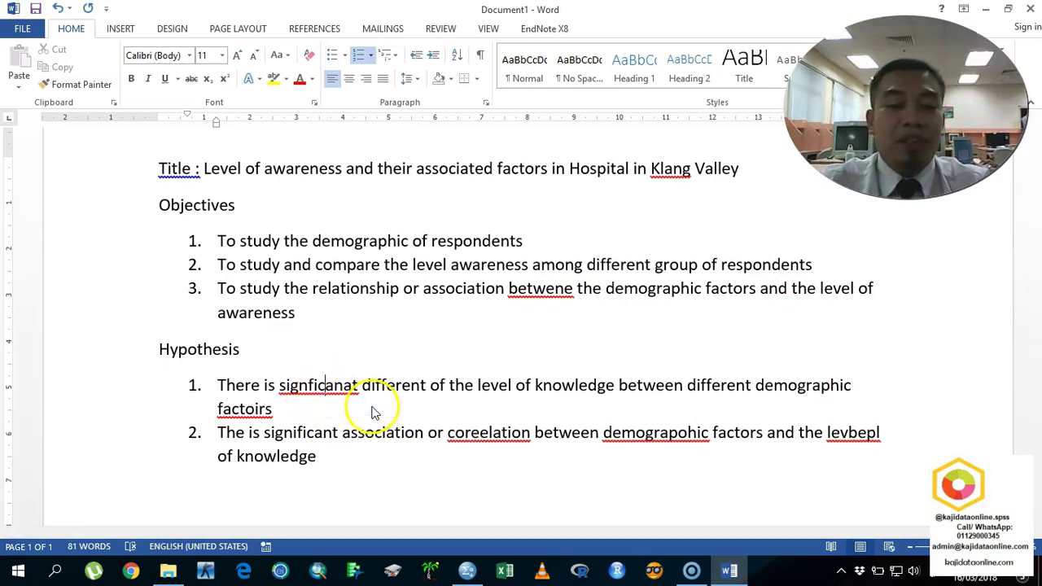
right_click(259, 410)
click(342, 258)
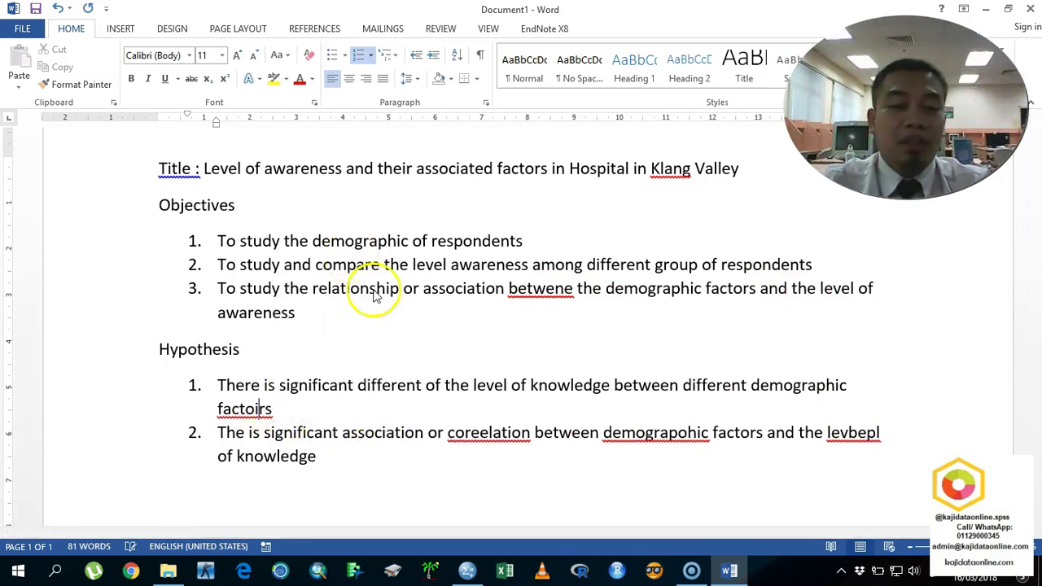
Step: Correct correlation, demographic, level and between, ignore Klang, and bring up Save As
right_click(521, 447)
click(568, 319)
right_click(662, 440)
click(762, 337)
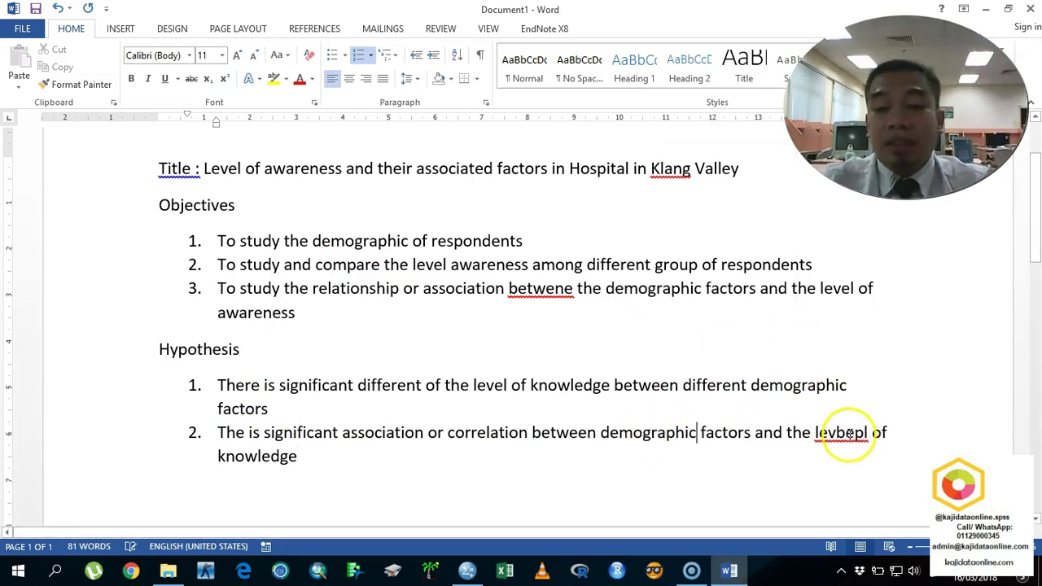
right_click(851, 435)
click(902, 321)
right_click(555, 295)
click(607, 307)
right_click(665, 173)
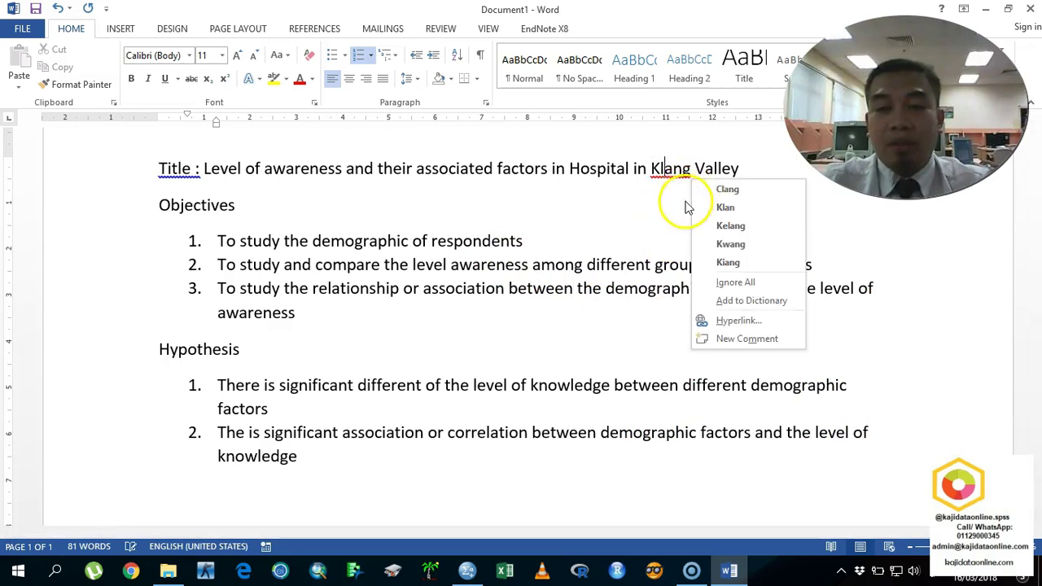
click(723, 284)
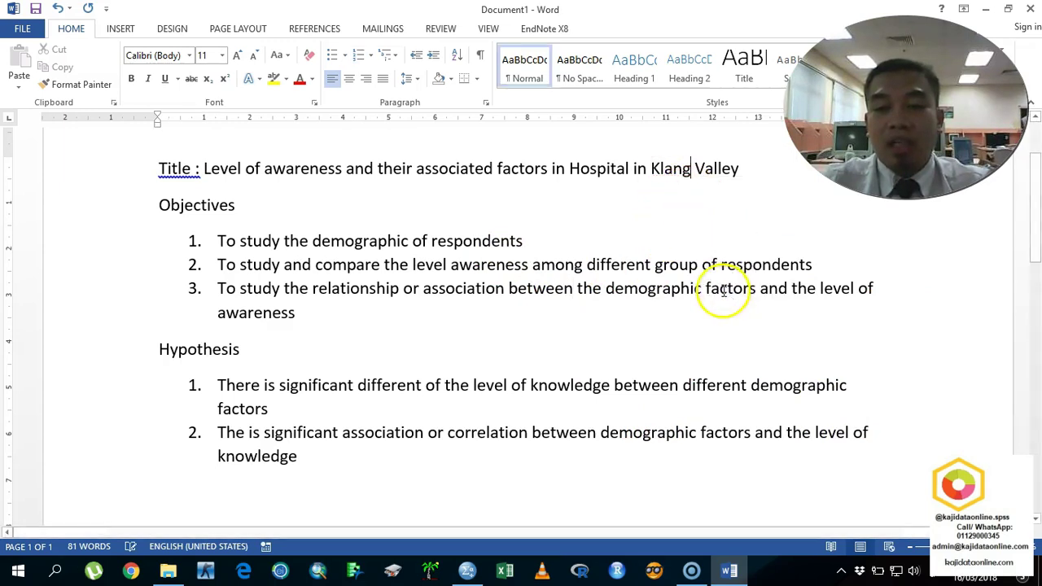
key(ctrl+s)
Step: Save the document as 'Example of study' in the 000. Aaaa aaa ADOC folder
click(411, 432)
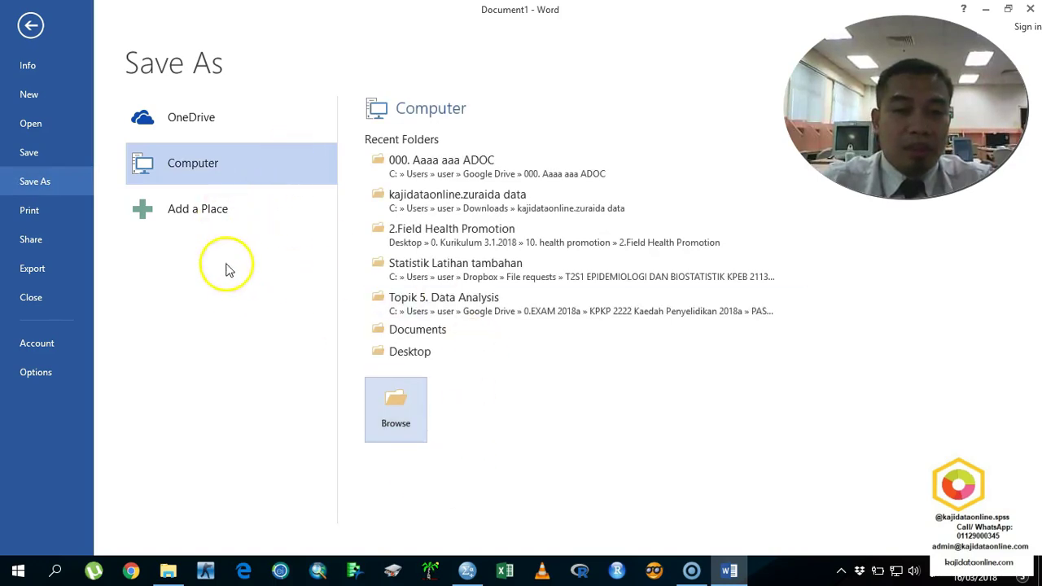
scroll(123, 163, up, 3)
scroll(81, 140, down, 3)
scroll(73, 136, up, 5)
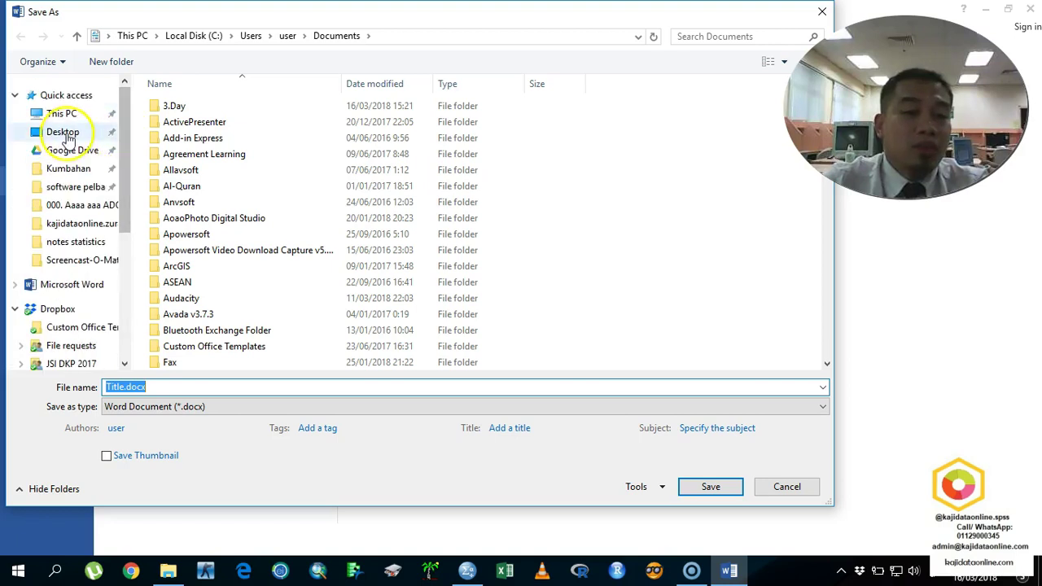
click(81, 204)
text(Example of study)
key(Return)
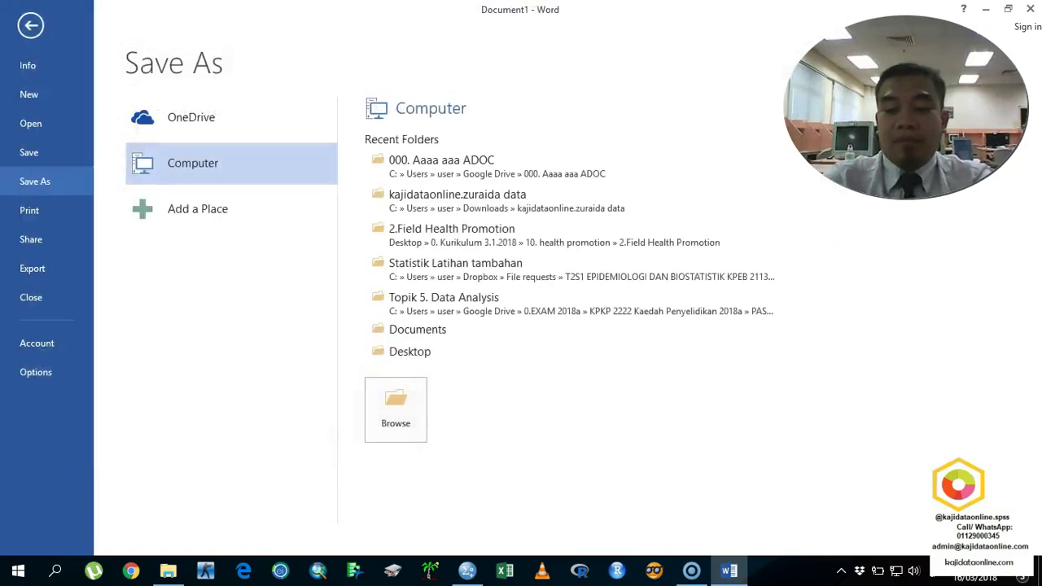
click(249, 322)
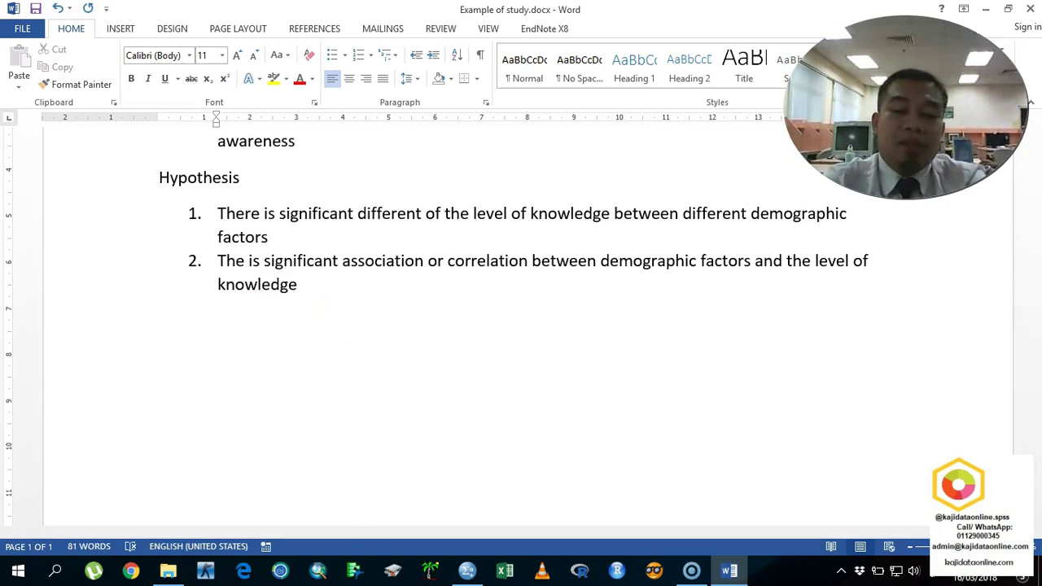
key(BackSpace)
key(Return)
key(Return)
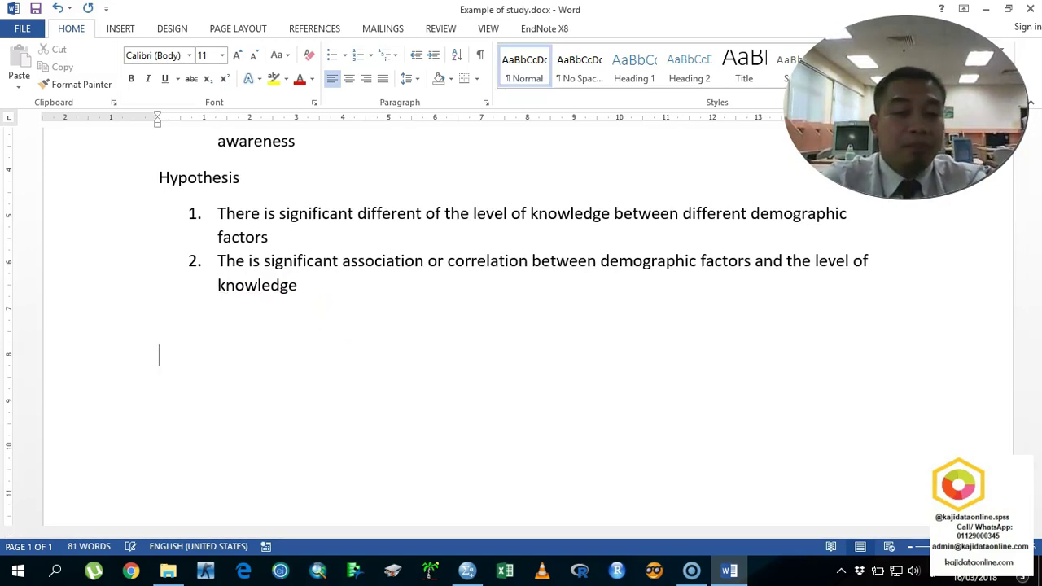
scroll(360, 360, up, 4)
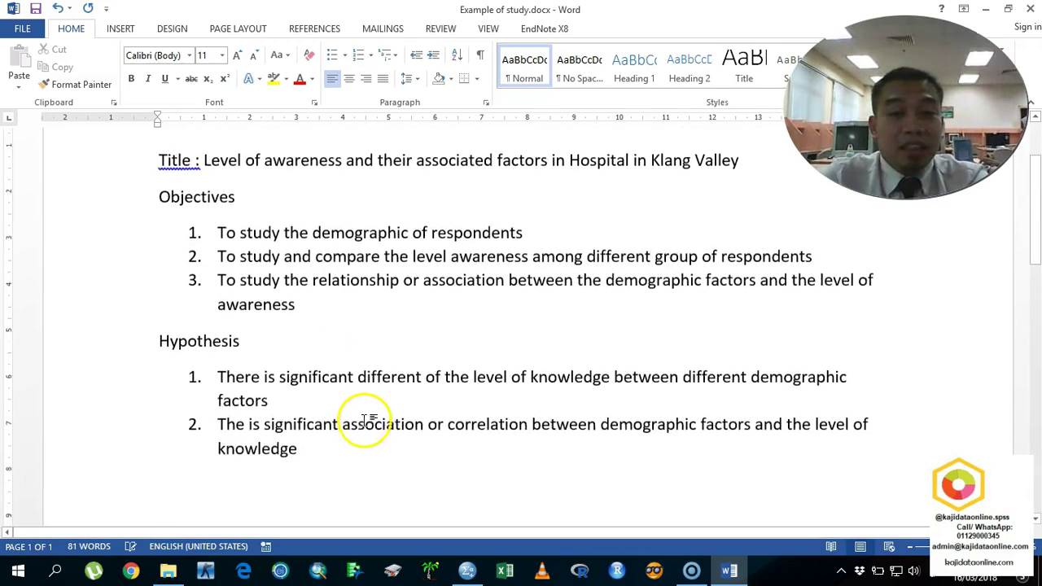
right_click(178, 226)
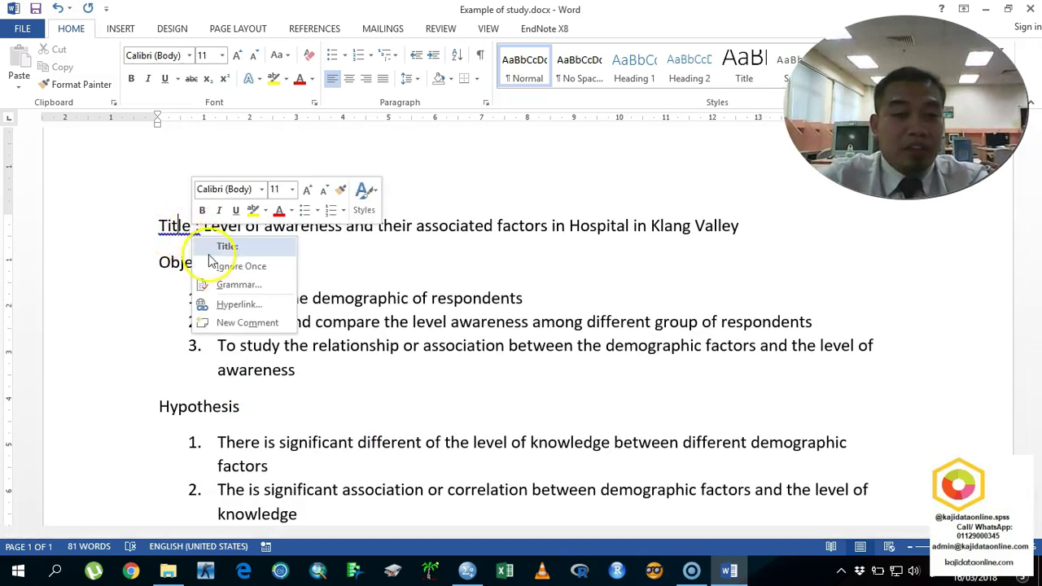
click(216, 244)
scroll(220, 280, down, 4)
click(216, 342)
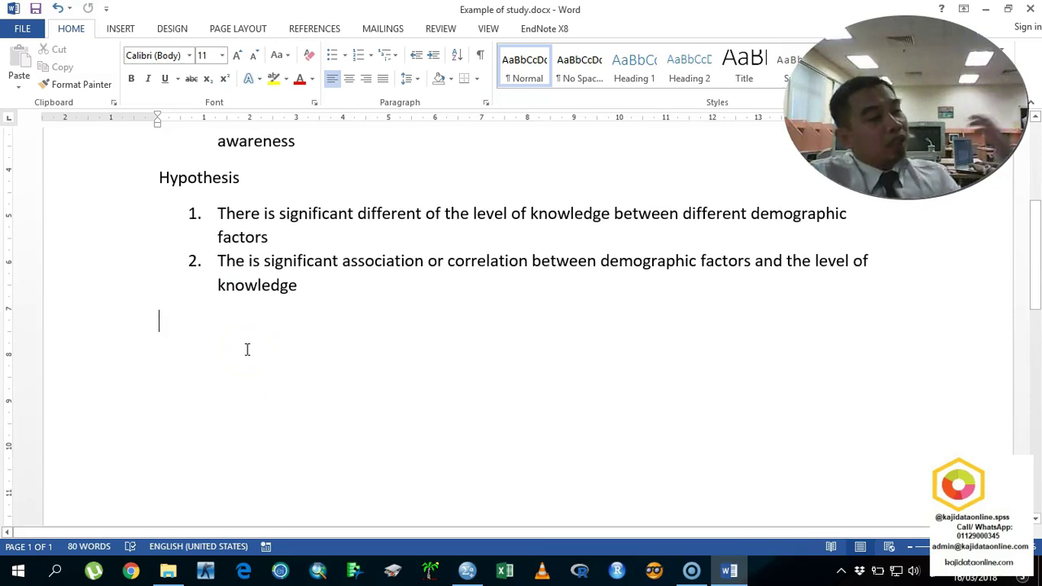
scroll(246, 349, up, 4)
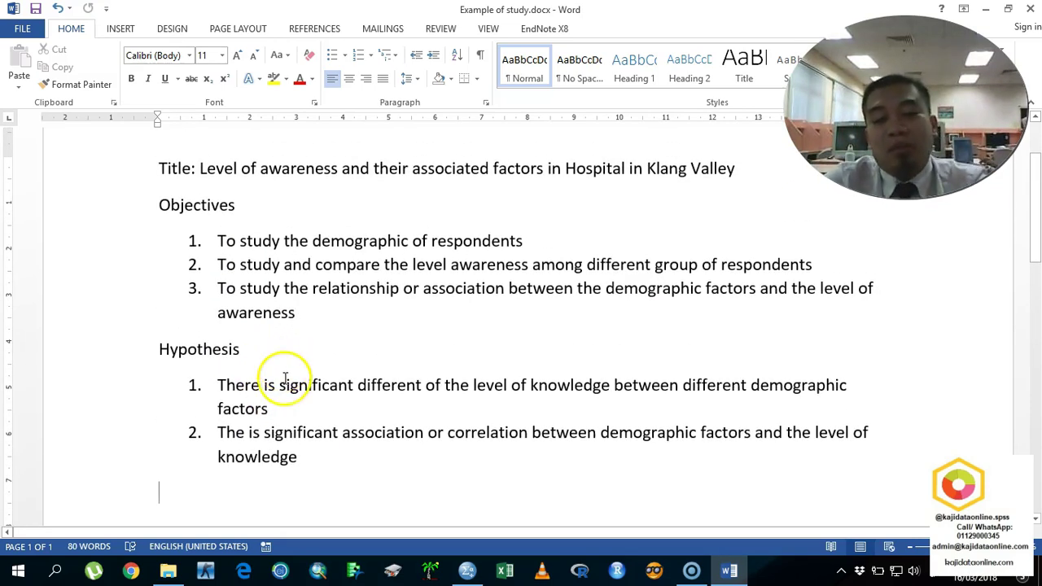
scroll(284, 367, down, 2)
scroll(285, 369, up, 2)
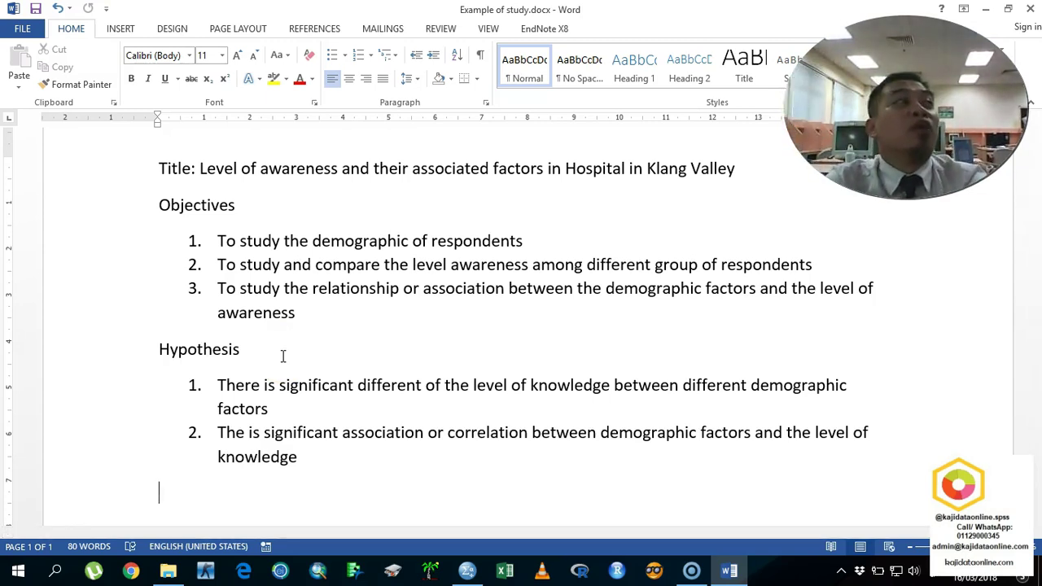
scroll(254, 459, down, 1)
click(255, 460)
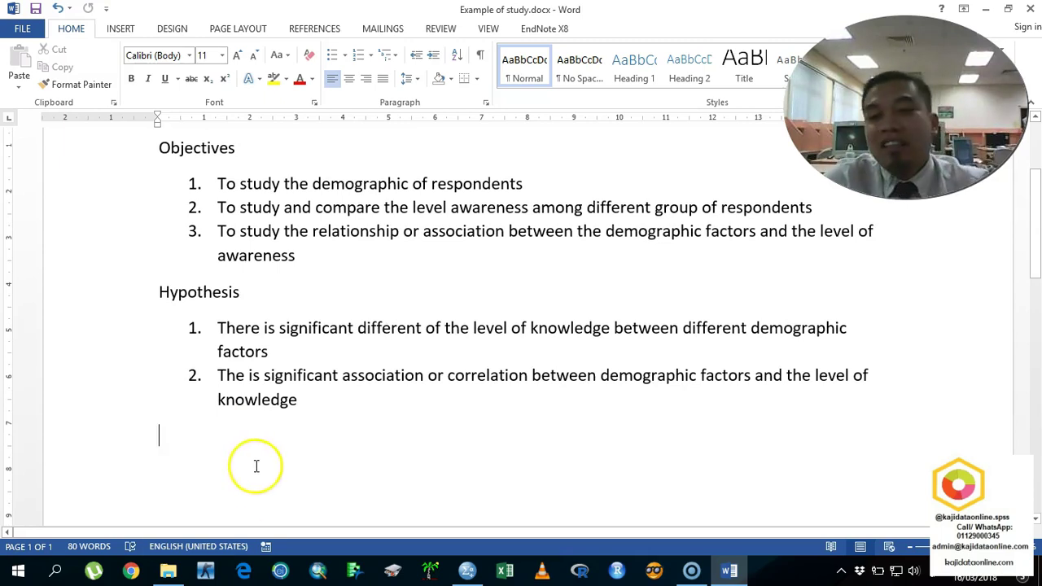
click(693, 572)
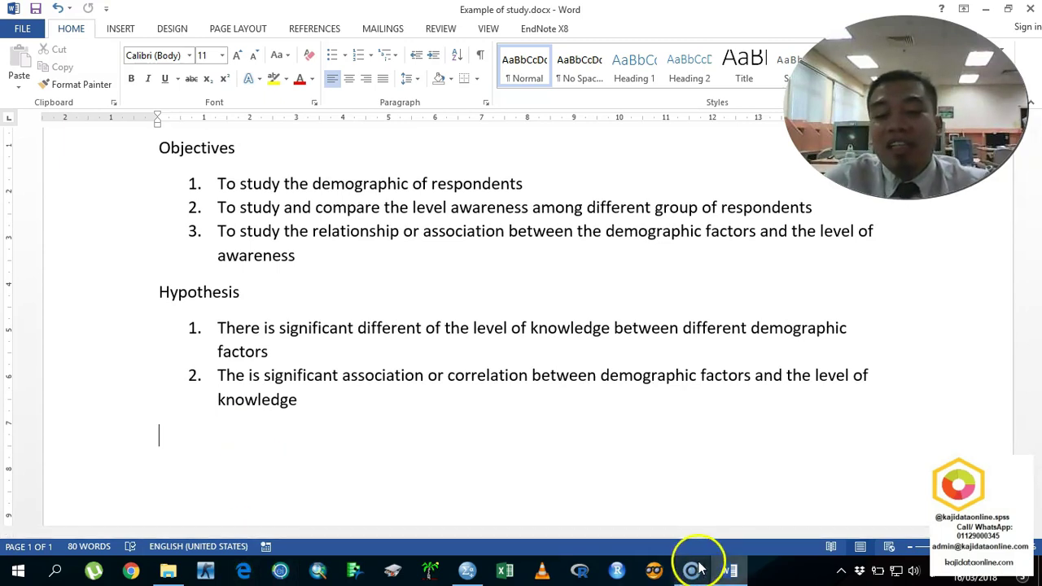
Step: In SPSS, start a Frequencies analysis from Analyze > Descriptive Statistics
click(461, 576)
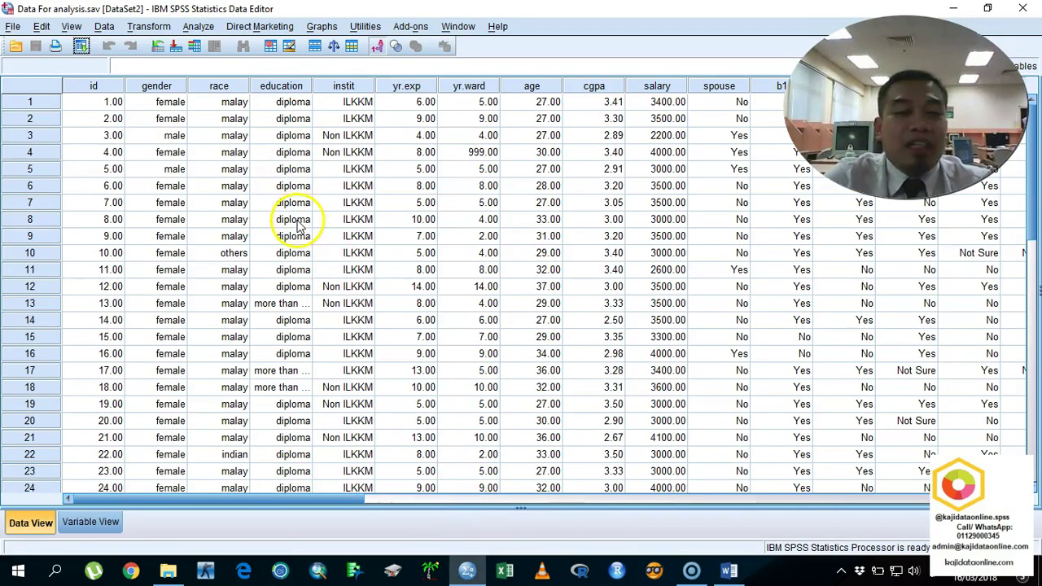
scroll(298, 220, down, 6)
scroll(302, 228, up, 6)
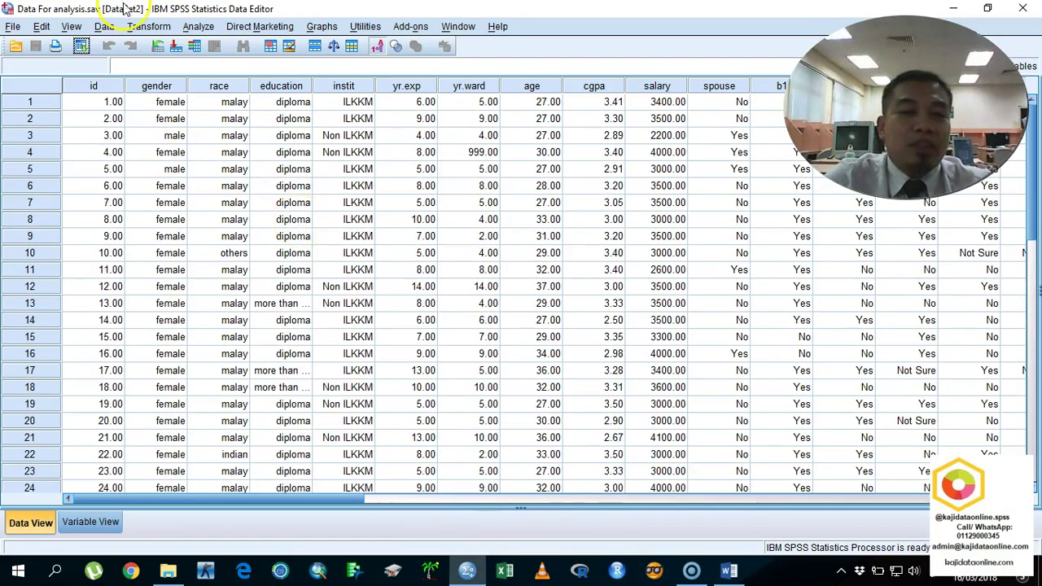
click(204, 27)
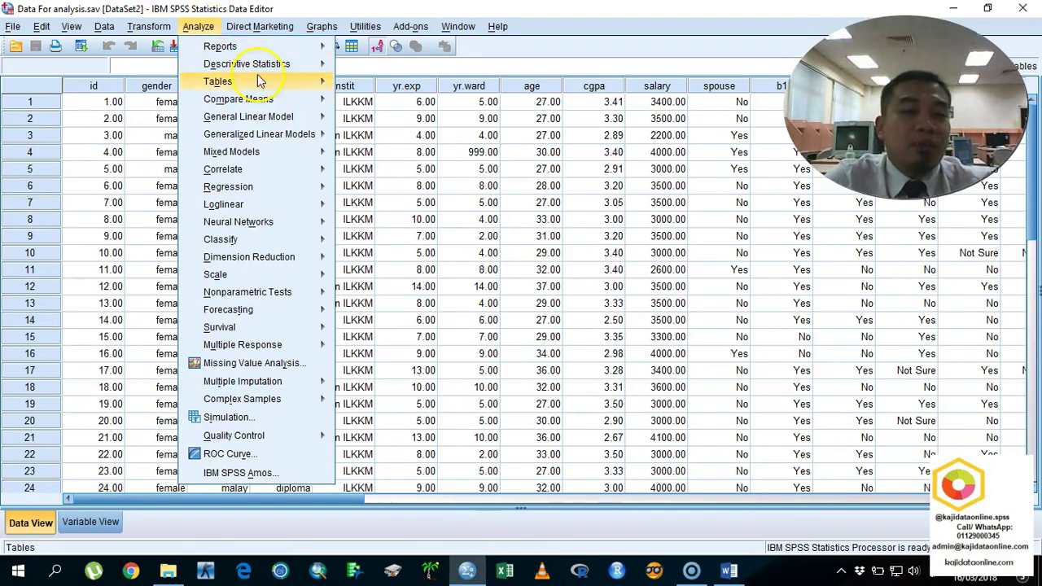
click(370, 65)
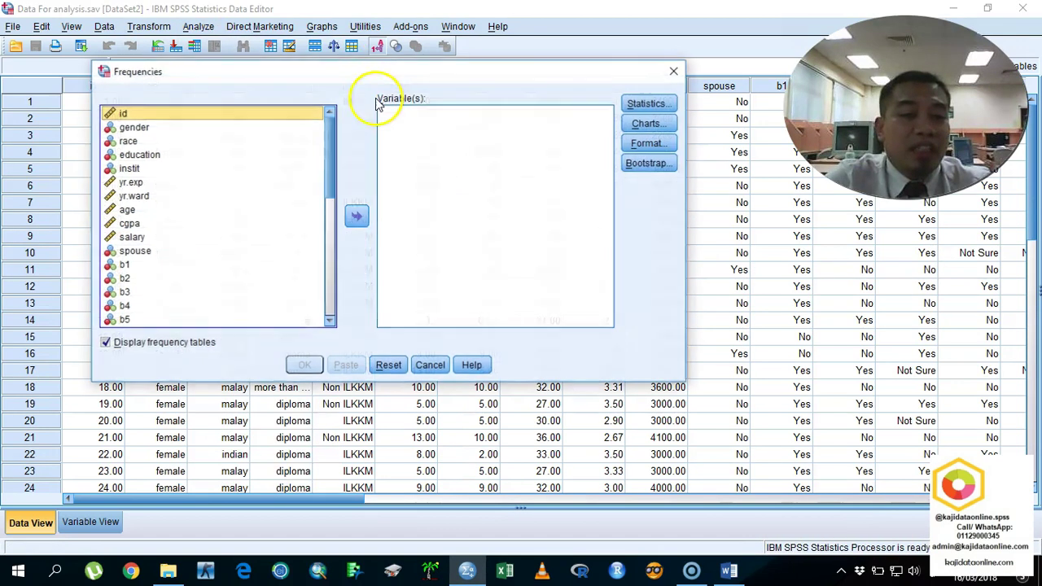
Step: Select gender through instit, spouse, salary.cat and age.cat as the Frequencies variables
click(208, 127)
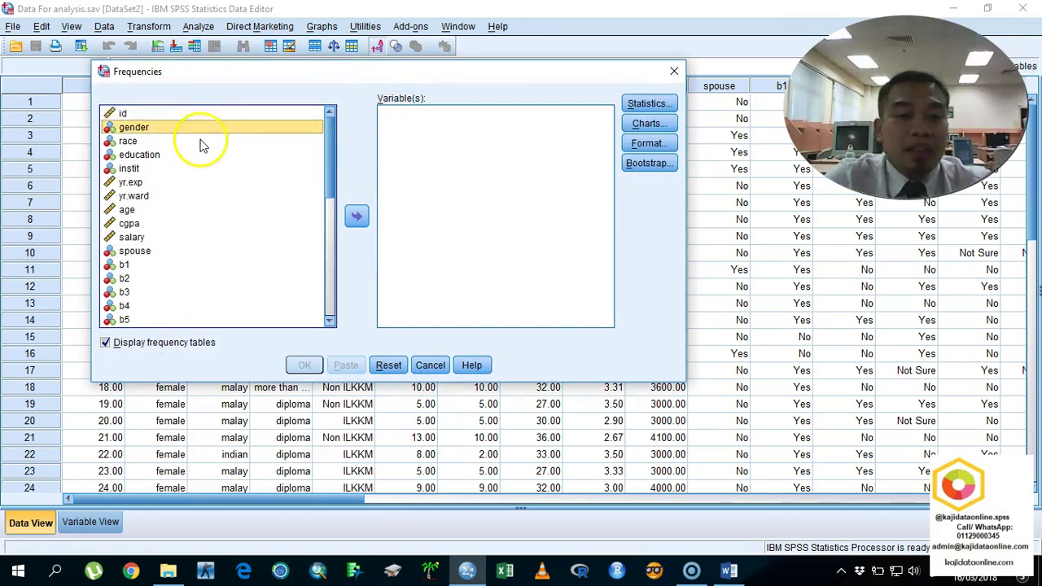
shift+click(160, 167)
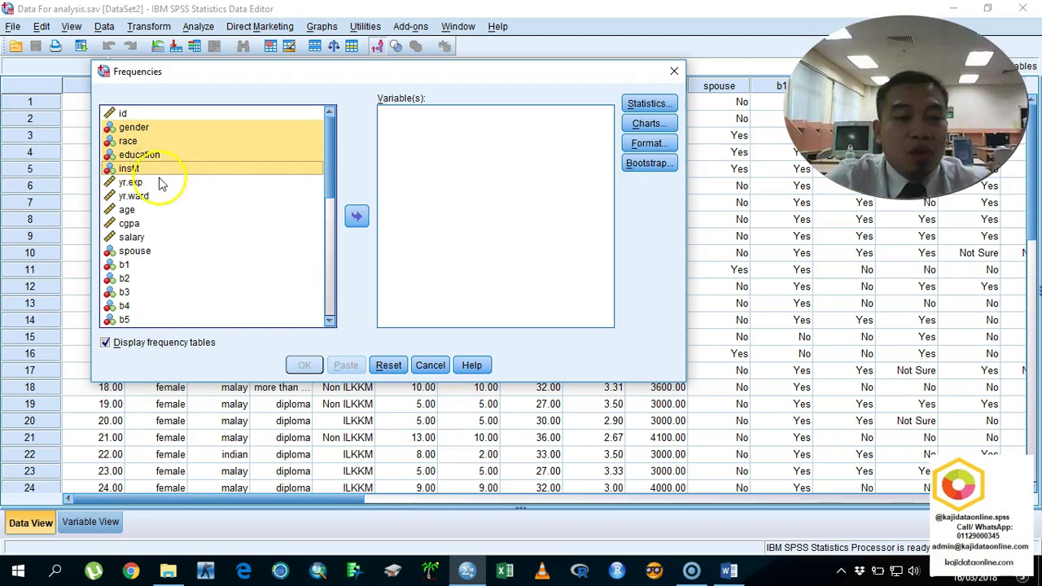
ctrl+click(151, 252)
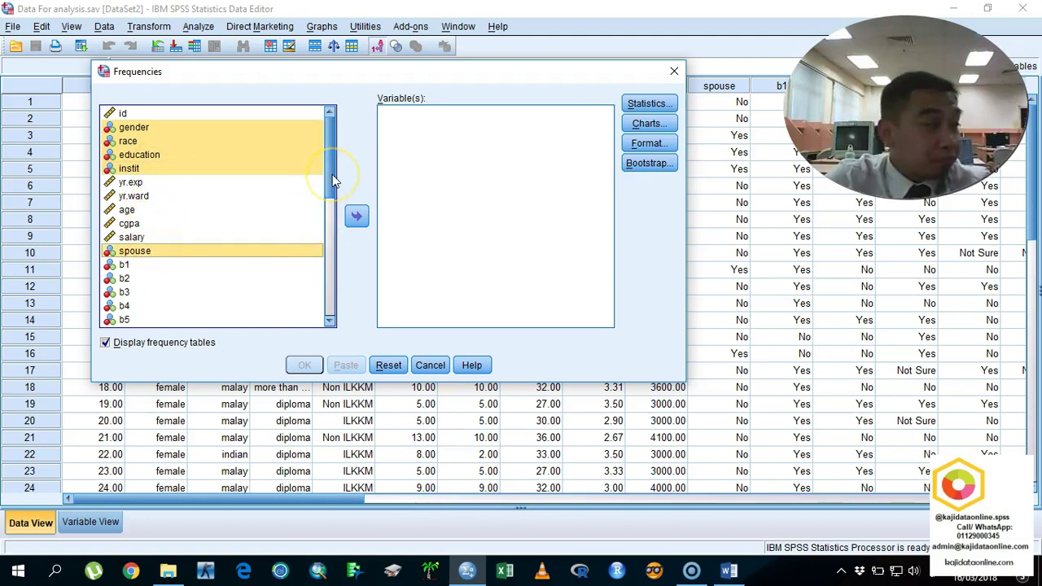
drag(332, 174, 312, 330)
click(190, 293)
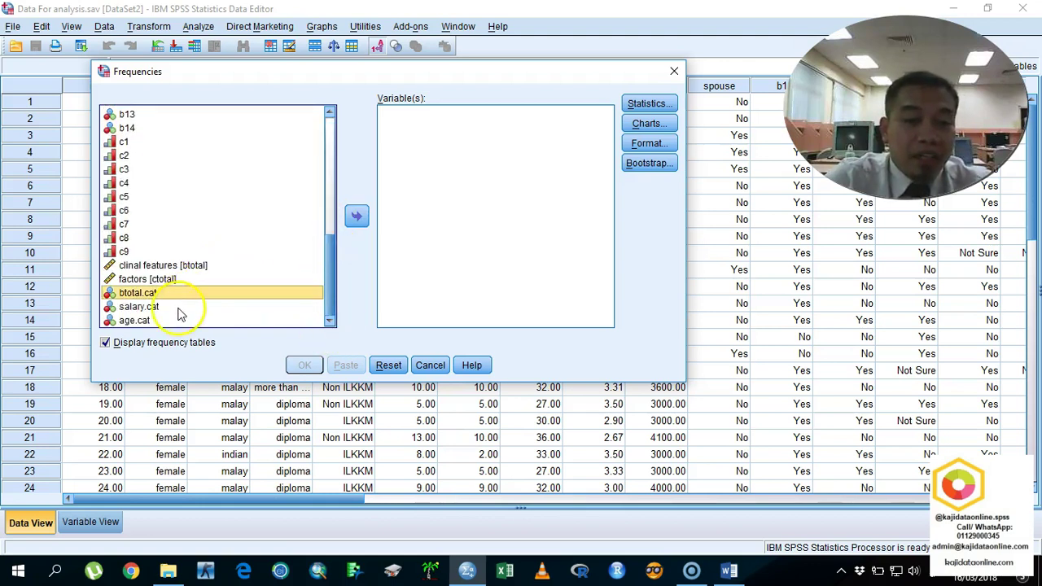
ctrl+click(174, 319)
ctrl+click(173, 306)
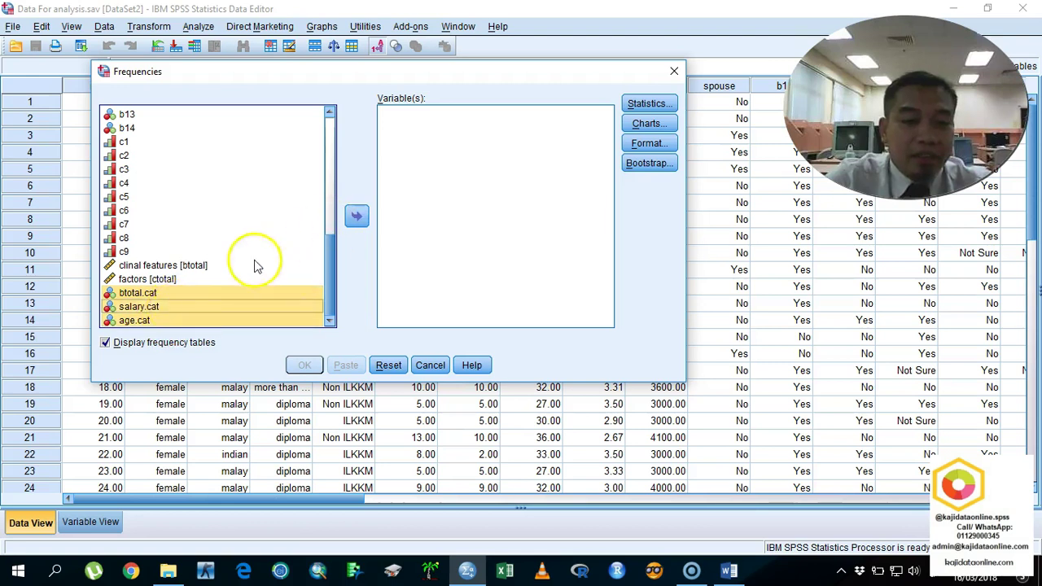
ctrl+click(180, 293)
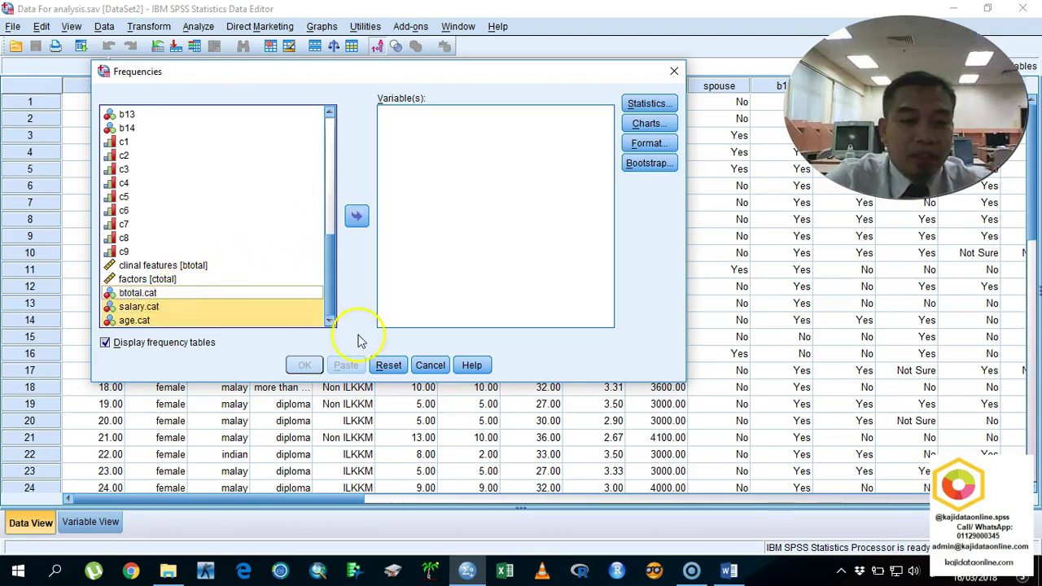
click(727, 572)
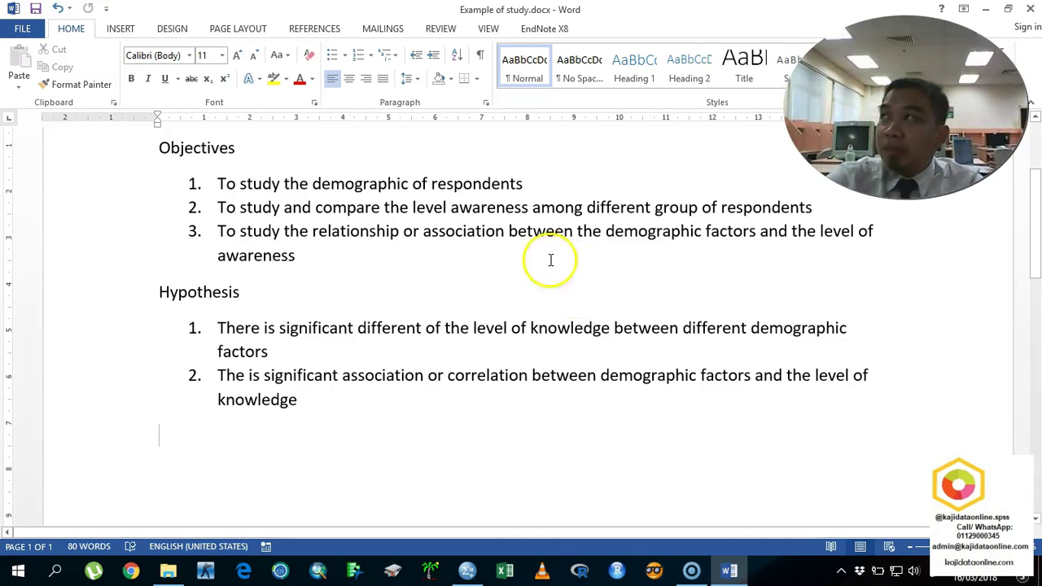
Step: Highlight objectives 2 and 3 in the study document while explaining them, then return to SPSS
drag(220, 180, 286, 263)
click(226, 208)
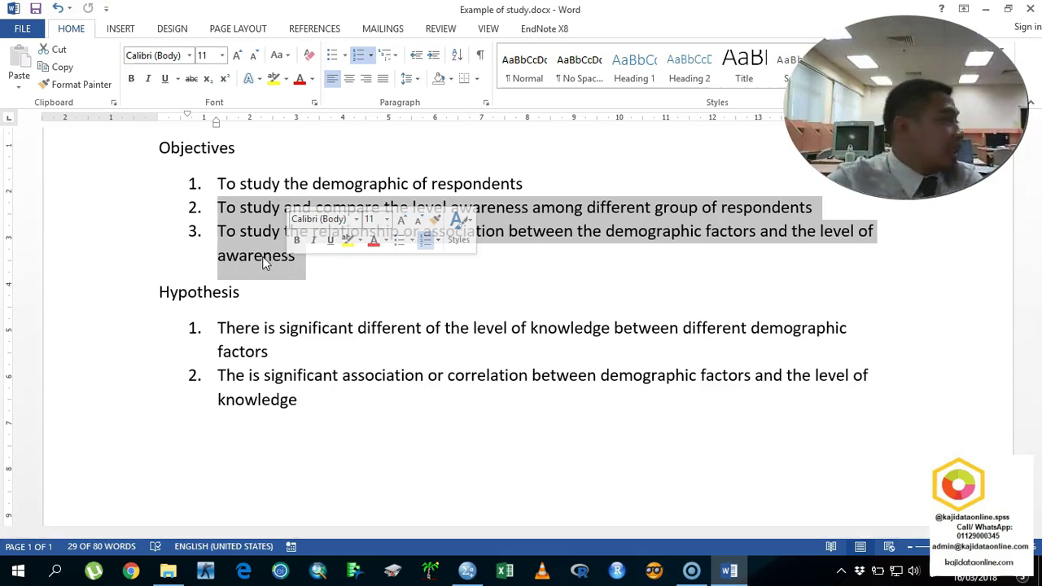
click(307, 304)
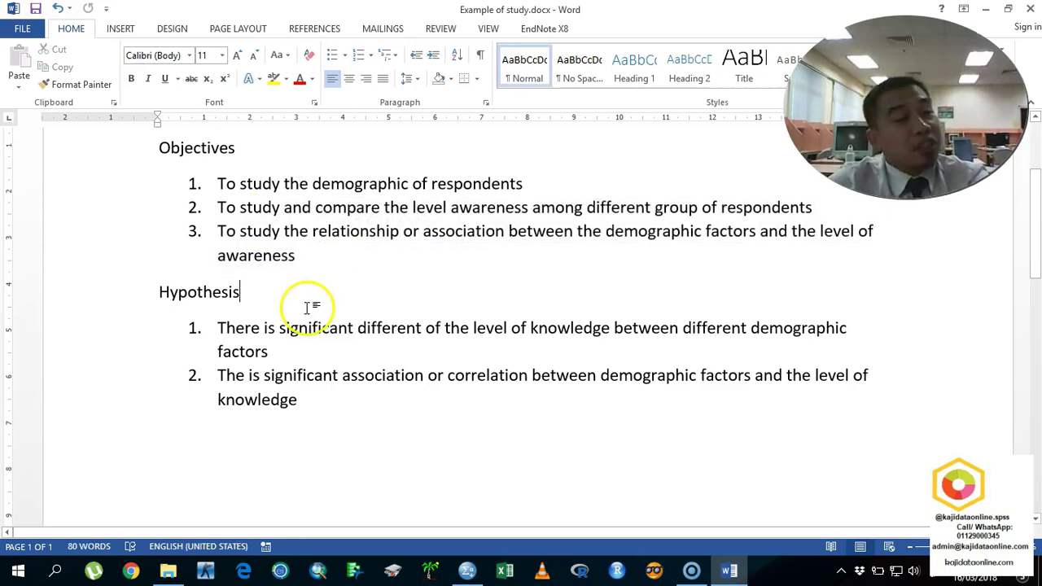
click(466, 573)
Step: Paste a FREQUENCIES command for the seven variables into syntax and start saving to Local Disk (C:)
click(356, 216)
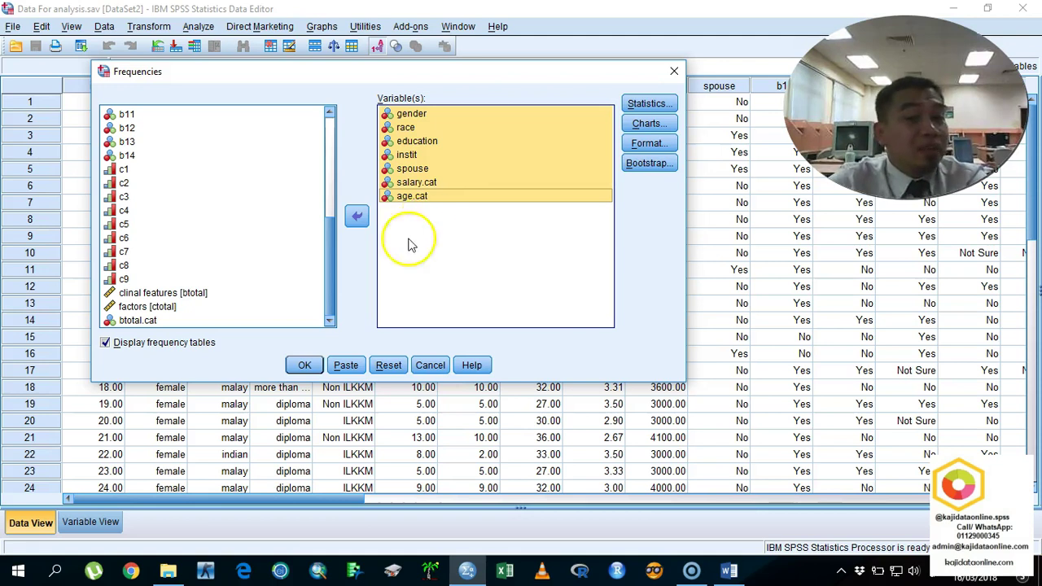
click(345, 366)
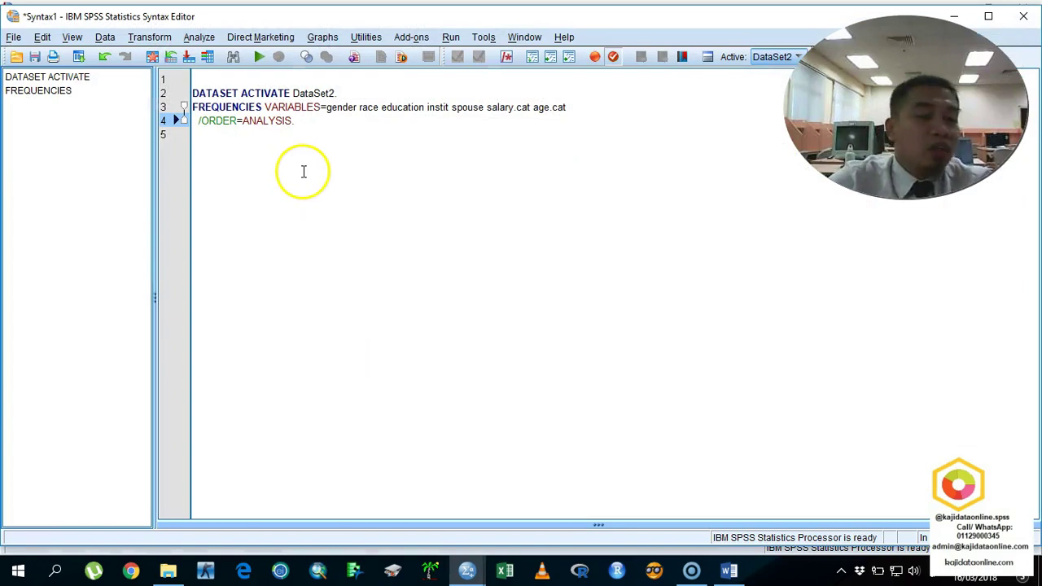
click(34, 57)
click(352, 142)
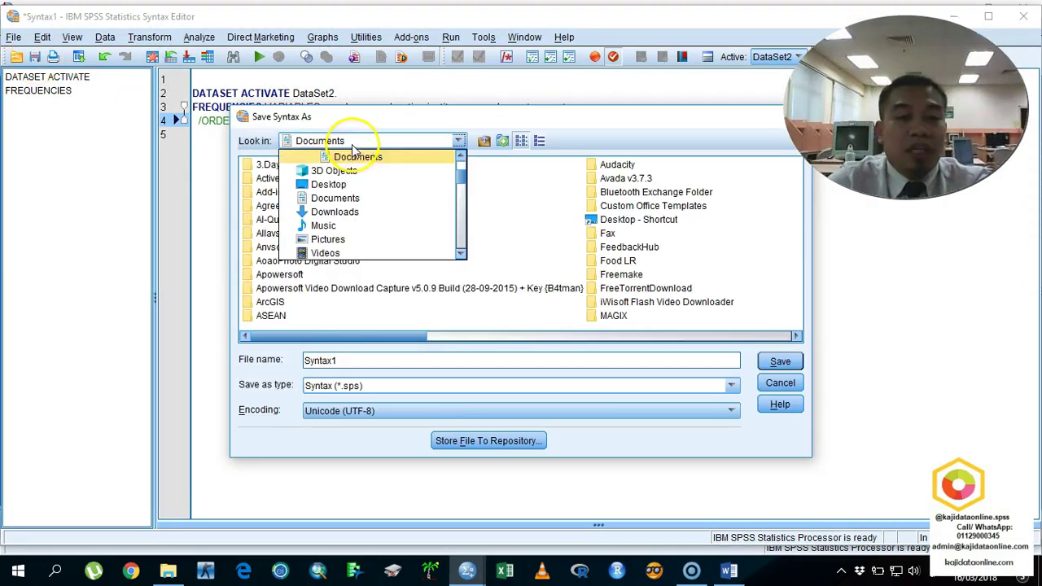
scroll(363, 212, up, 2)
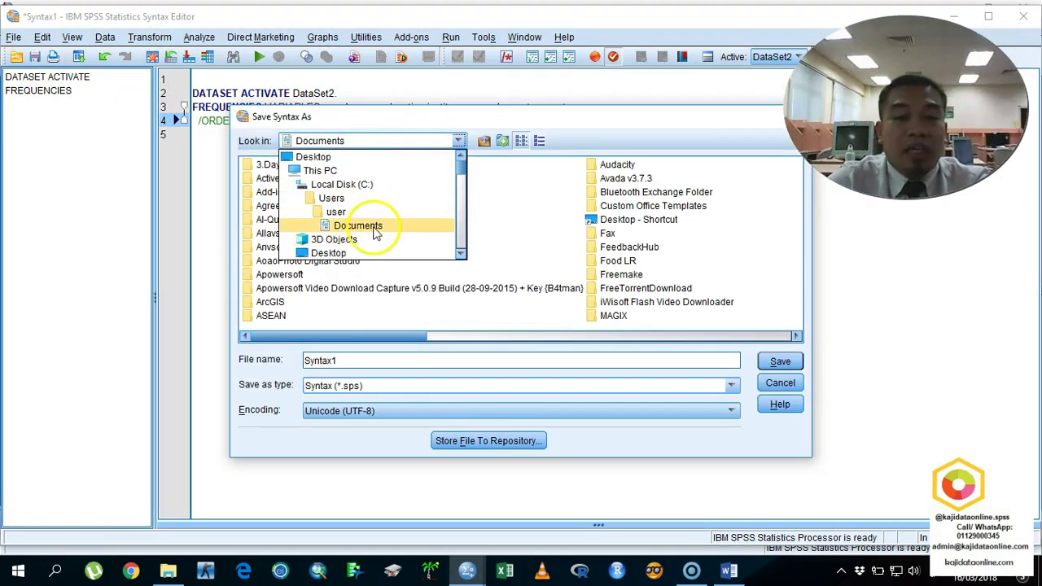
click(364, 185)
Step: Save the syntax as 'Syntax File for ADOC' in Google Drive's 000. Aaaa aaa ADOC folder
scroll(607, 269, right, 3)
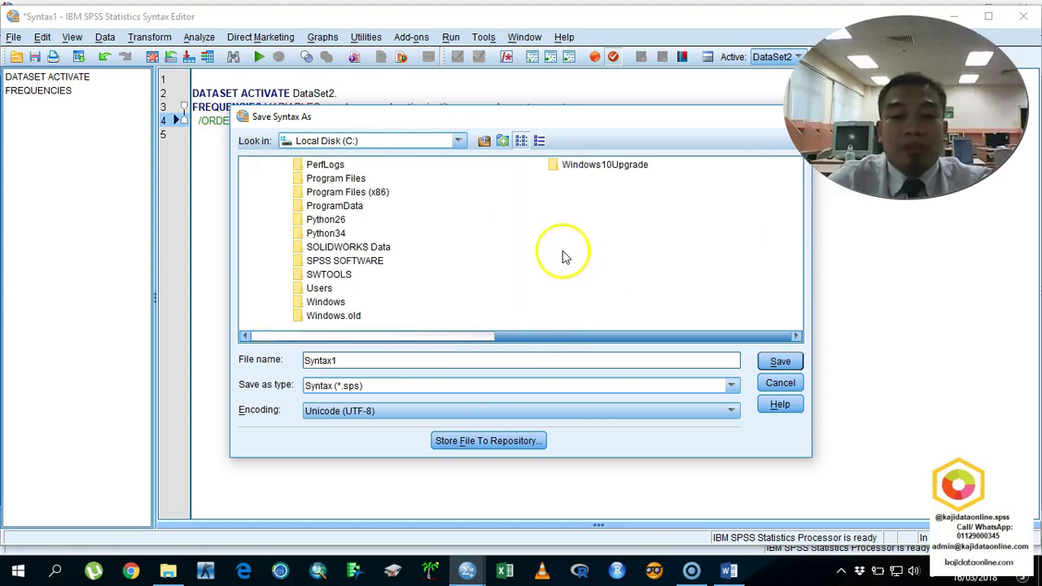
double_click(309, 289)
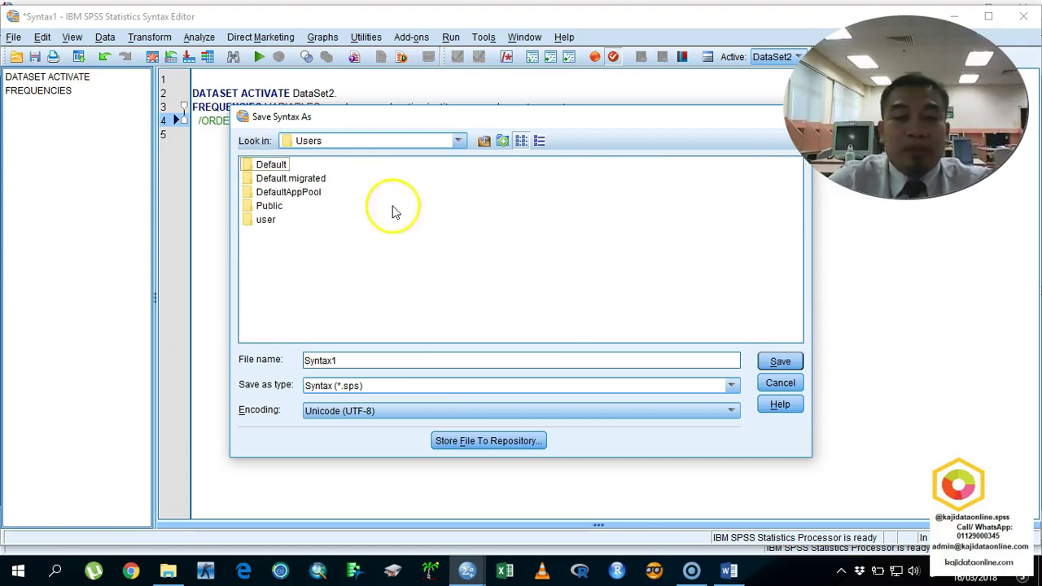
double_click(266, 220)
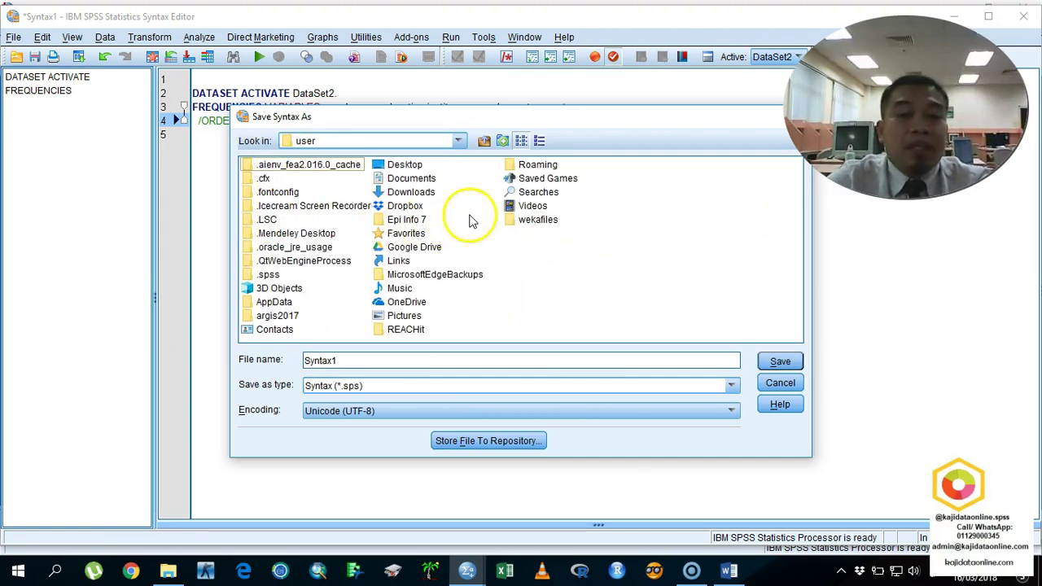
click(404, 251)
double_click(404, 251)
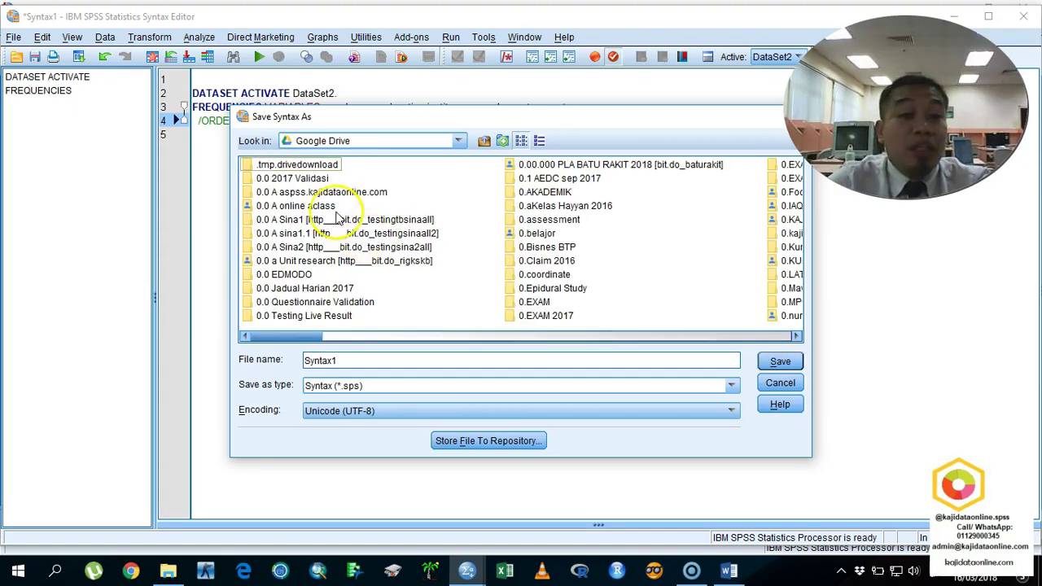
scroll(512, 226, right, 2)
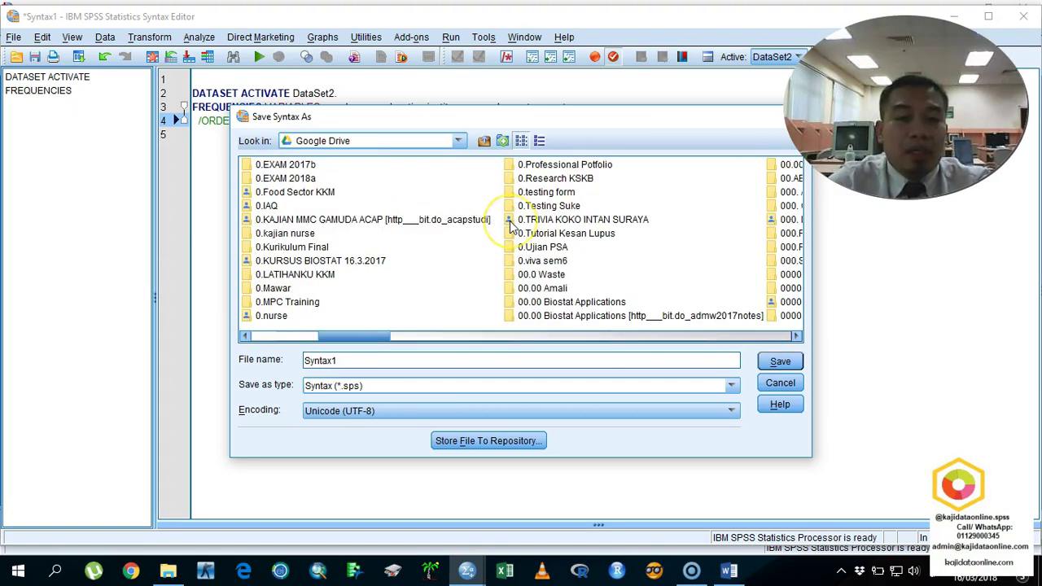
scroll(512, 227, right, 2)
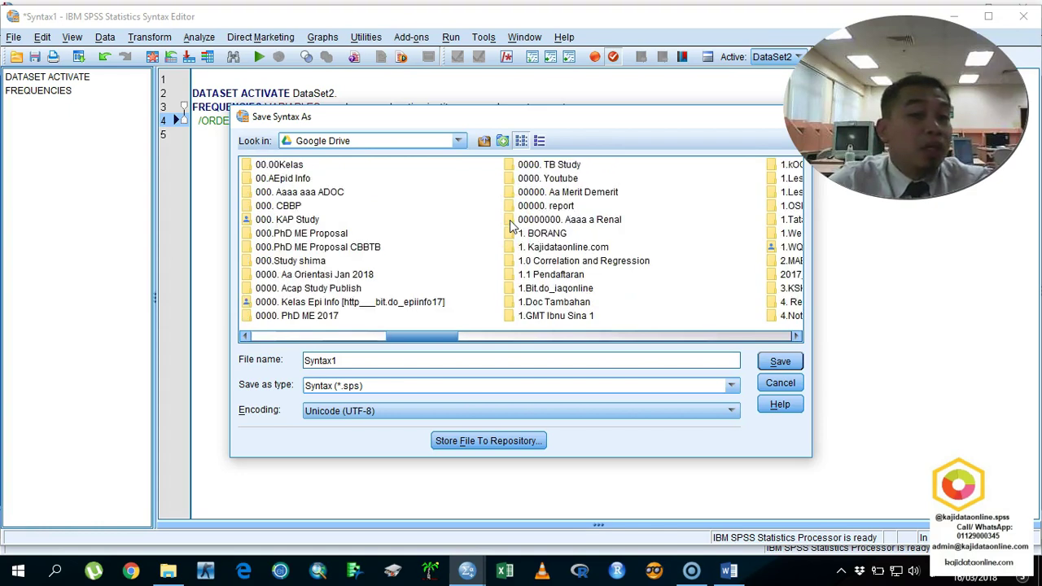
click(330, 198)
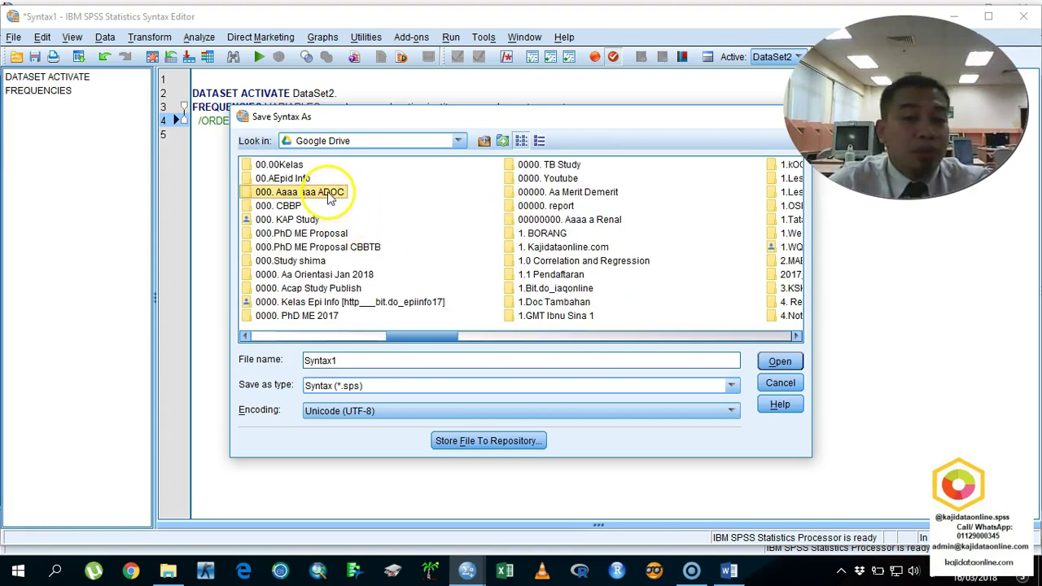
double_click(330, 198)
click(374, 358)
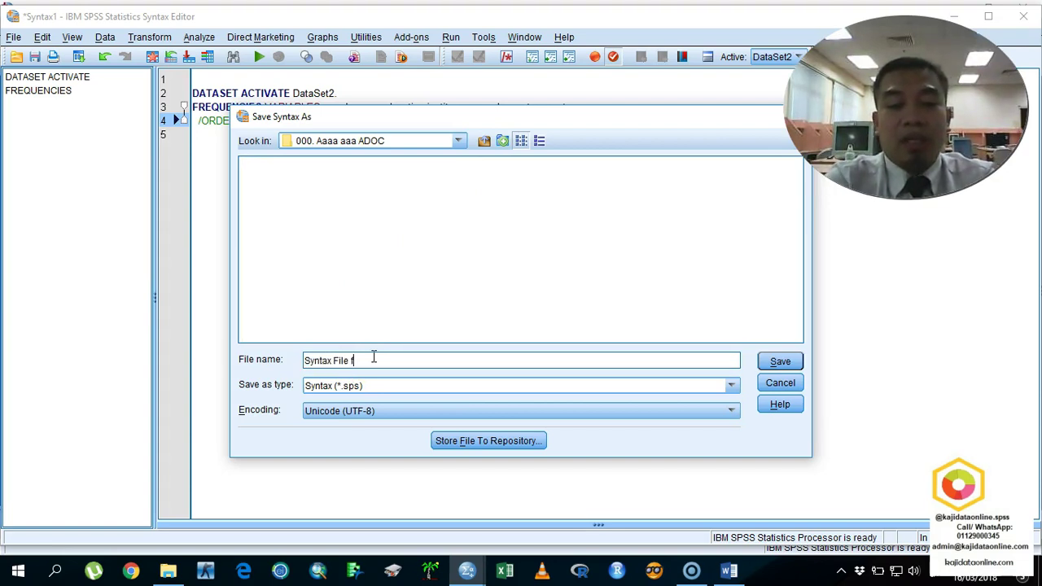
key(Return)
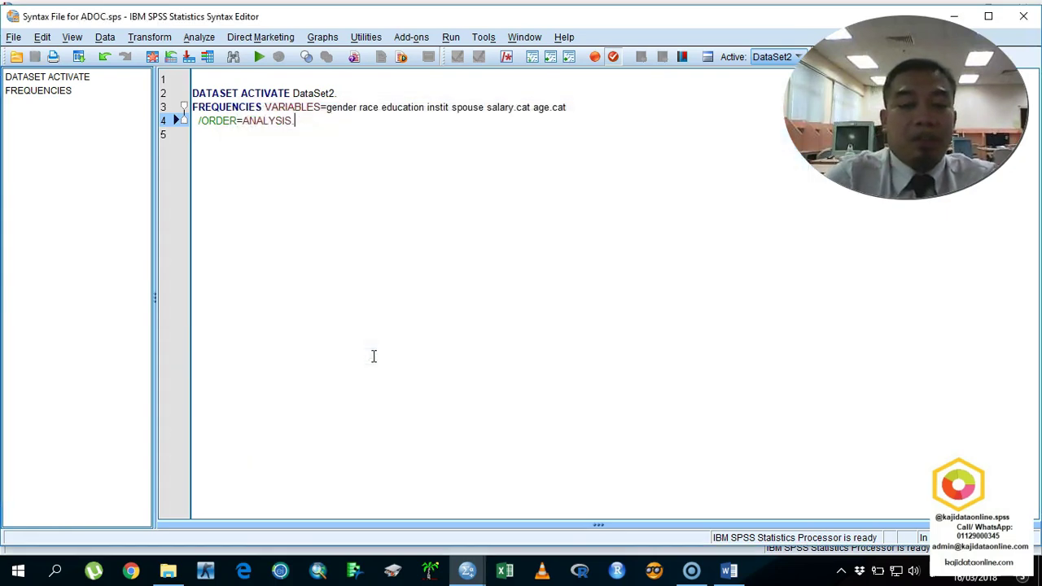
Step: Run the selected FREQUENCIES command lines from the syntax file
drag(302, 128, 163, 92)
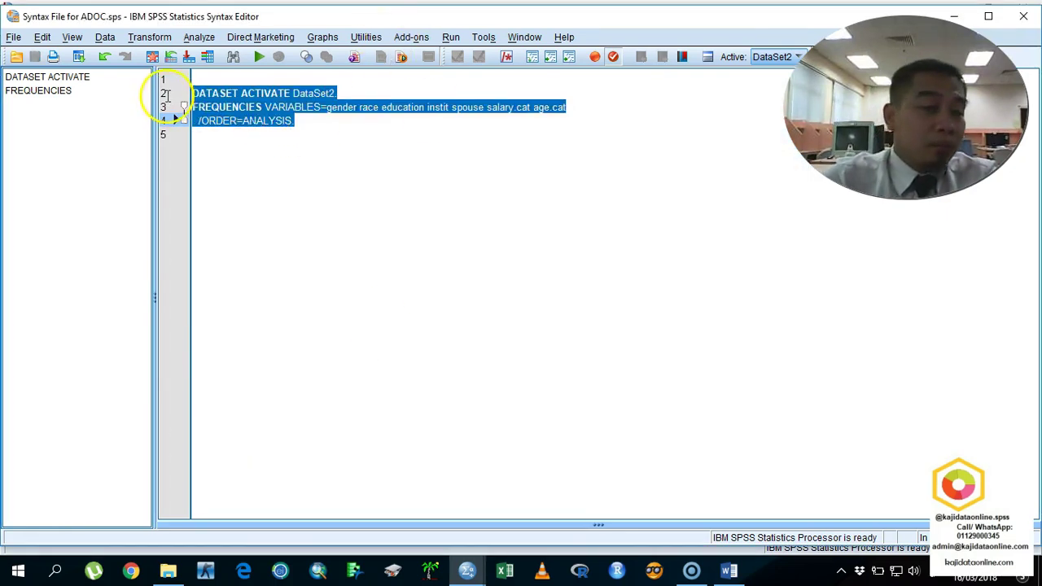
click(259, 58)
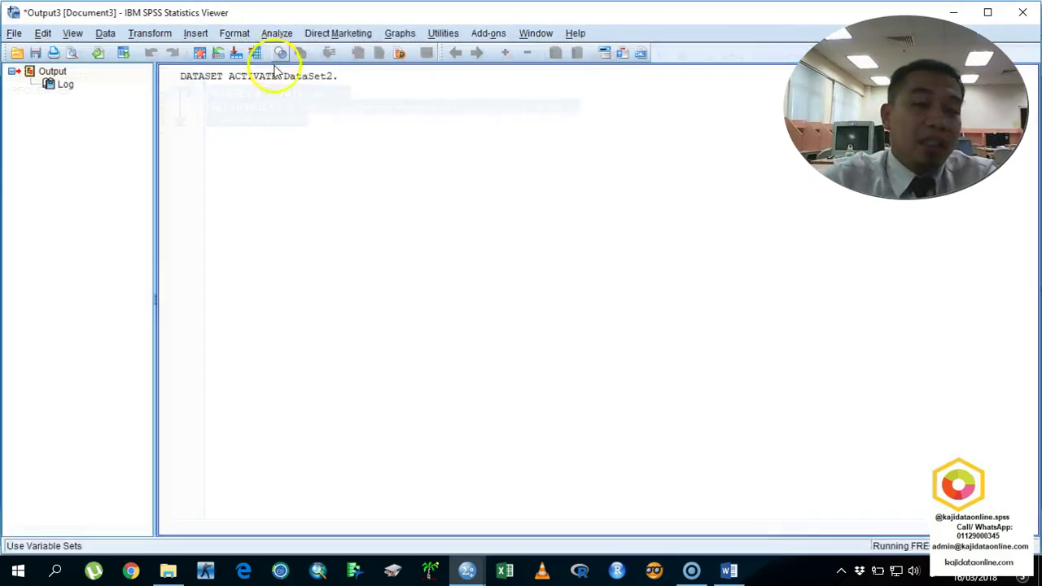
scroll(486, 354, down, 10)
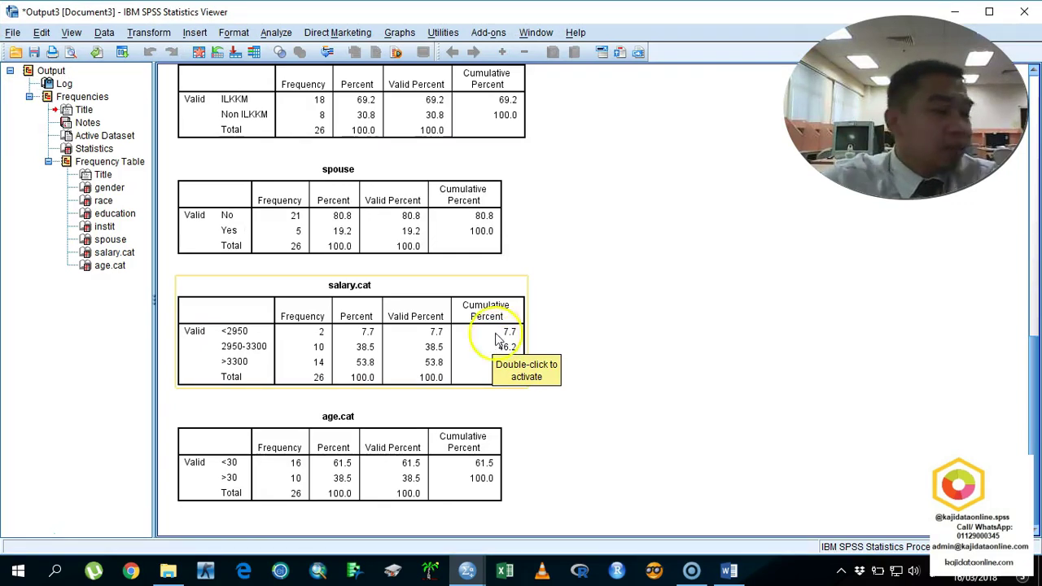
Step: Close the frequency output window without saving it
drag(480, 24, 318, 66)
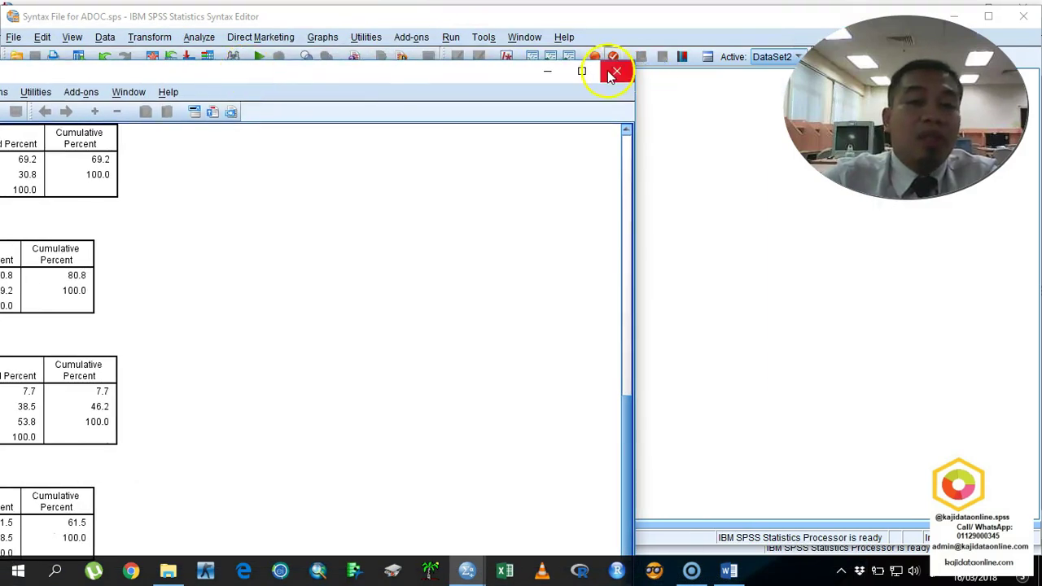
click(614, 72)
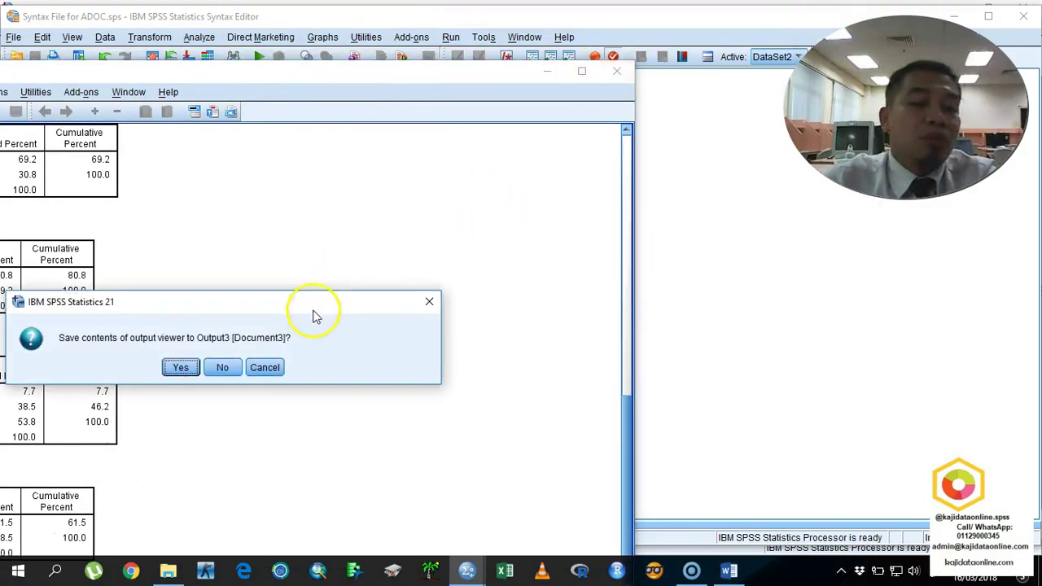
click(223, 368)
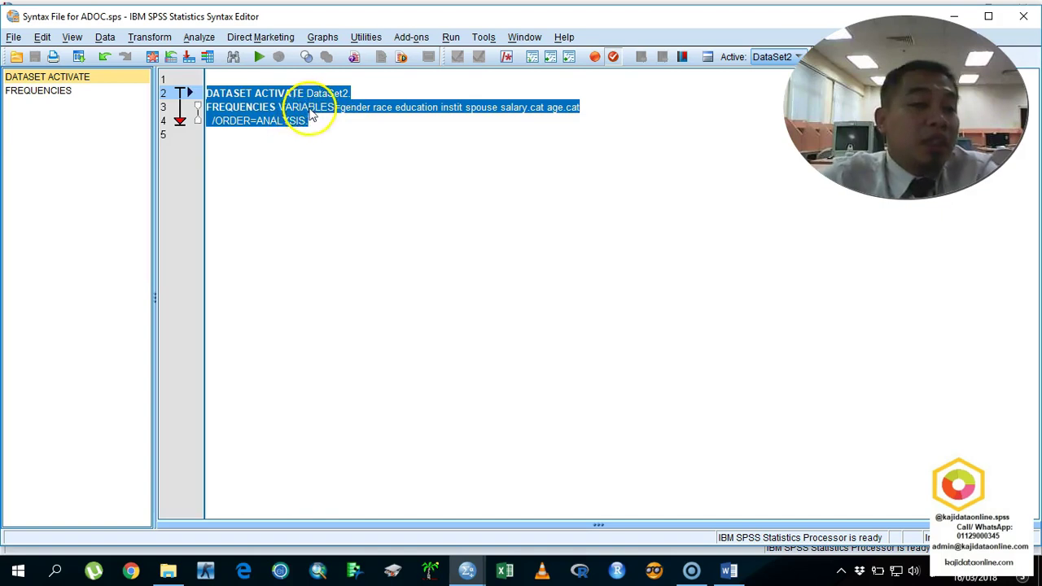
Step: Bring the syntax file forward, then minimize it to reach the Data Editor
click(336, 133)
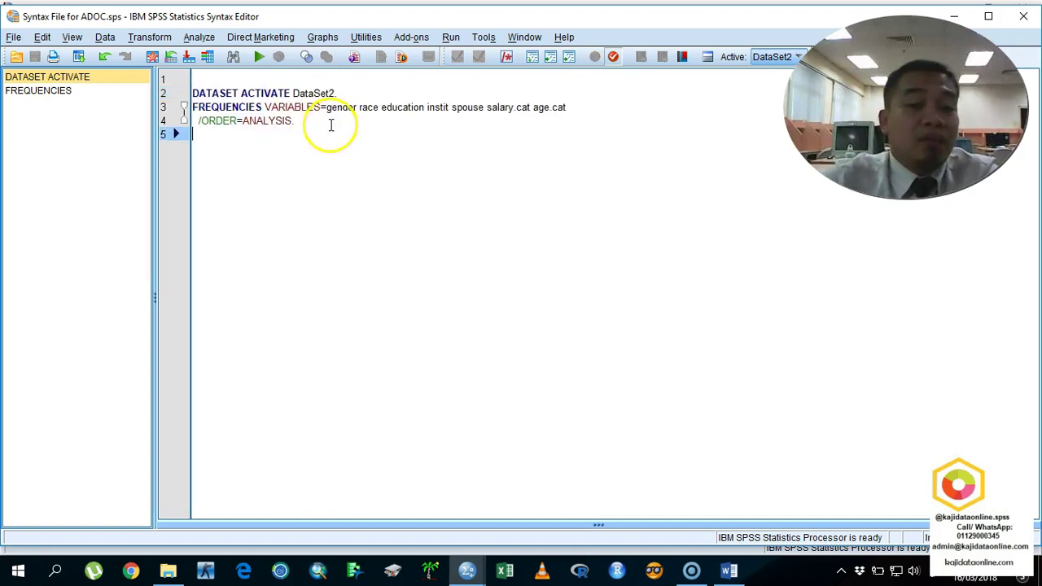
click(468, 572)
click(496, 516)
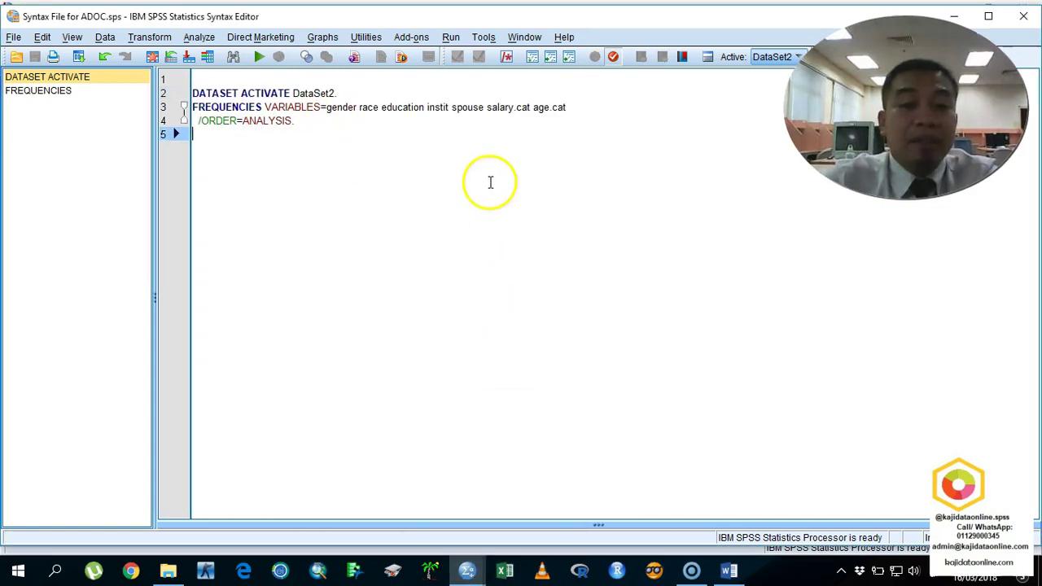
click(954, 16)
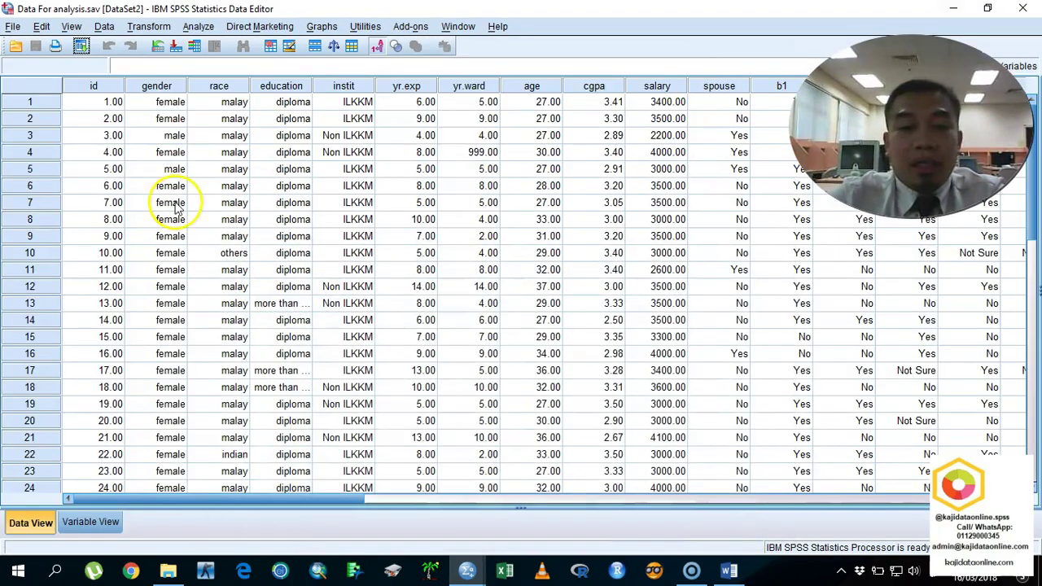
Step: Paste a Descriptives command for yr.exp through salary, btotal and ctotal into the syntax
click(192, 26)
mouse_move(244, 64)
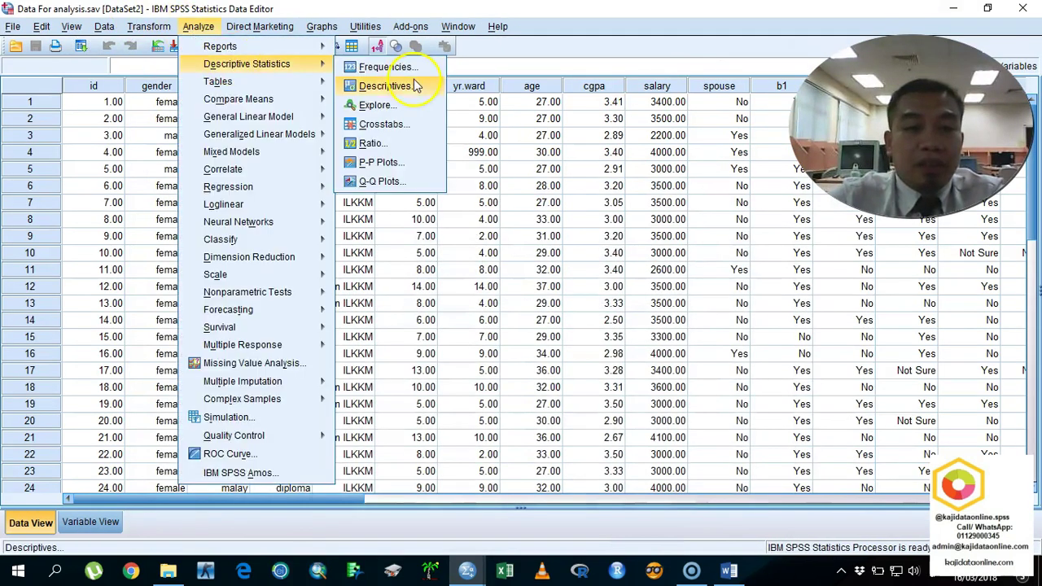
click(405, 88)
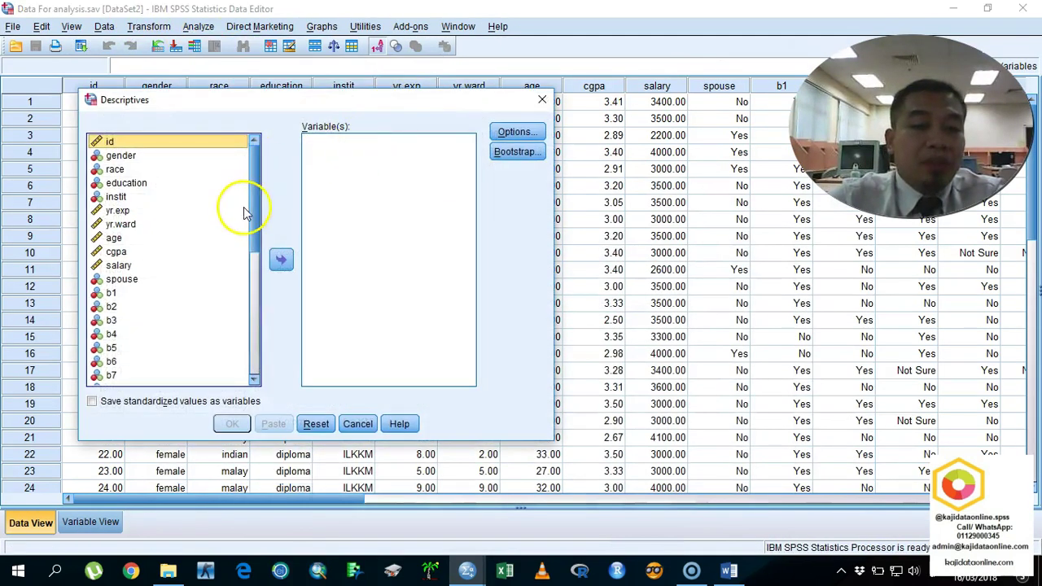
click(151, 210)
shift+click(151, 270)
drag(247, 224, 233, 361)
click(186, 325)
ctrl+click(173, 339)
click(281, 259)
click(273, 424)
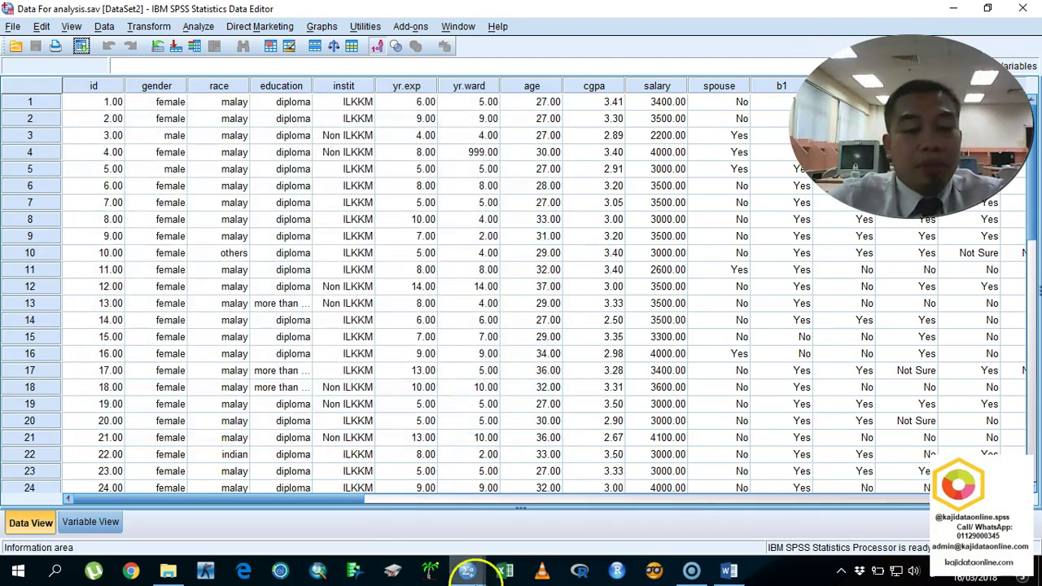
mouse_move(468, 570)
click(522, 501)
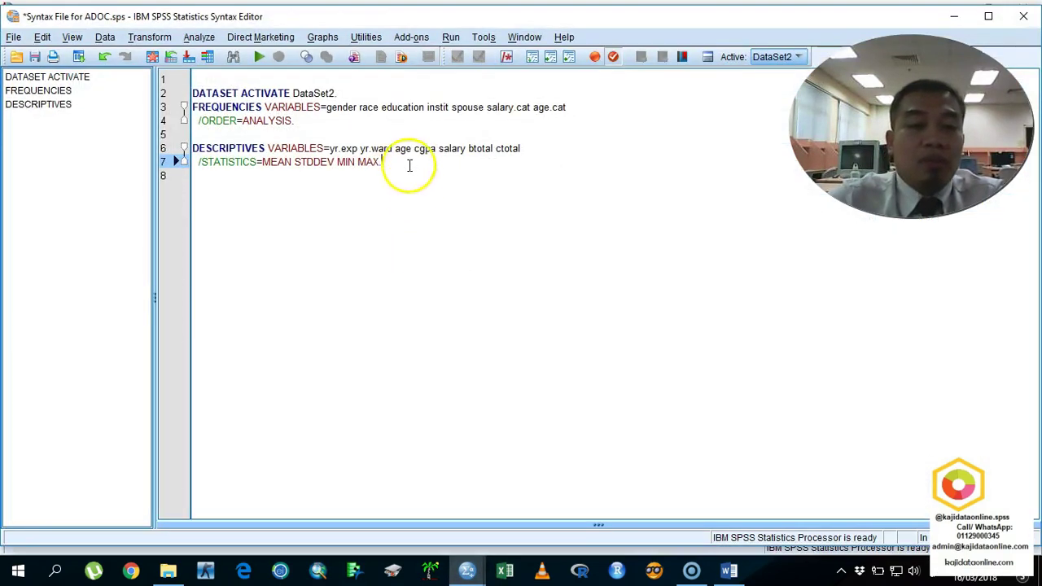
Step: Add a 'Manipulation data' heading on the first line of the syntax file
click(373, 79)
key(Return)
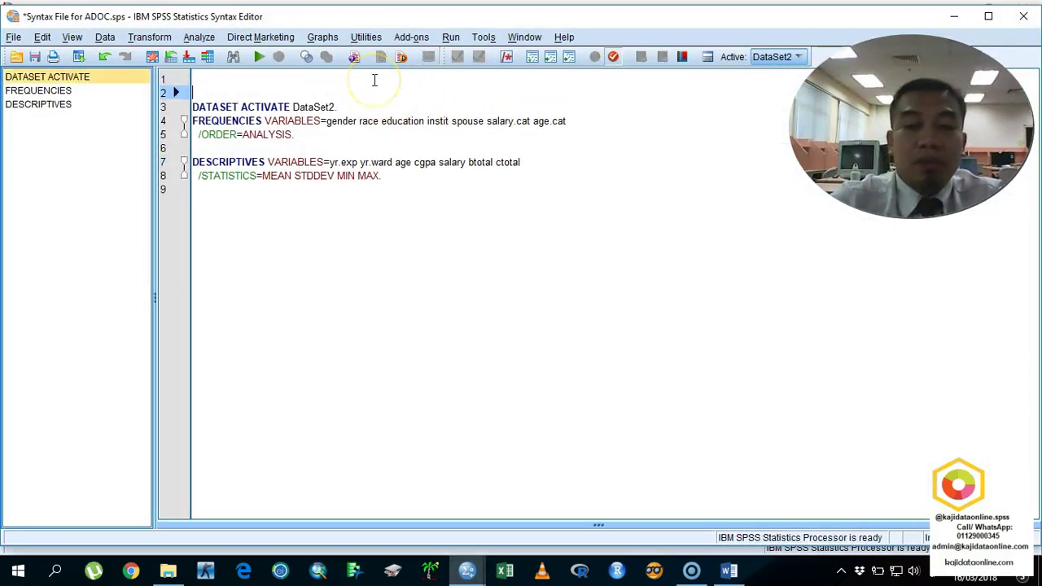
key(Return)
click(375, 79)
text(Manipulation data)
key(Return)
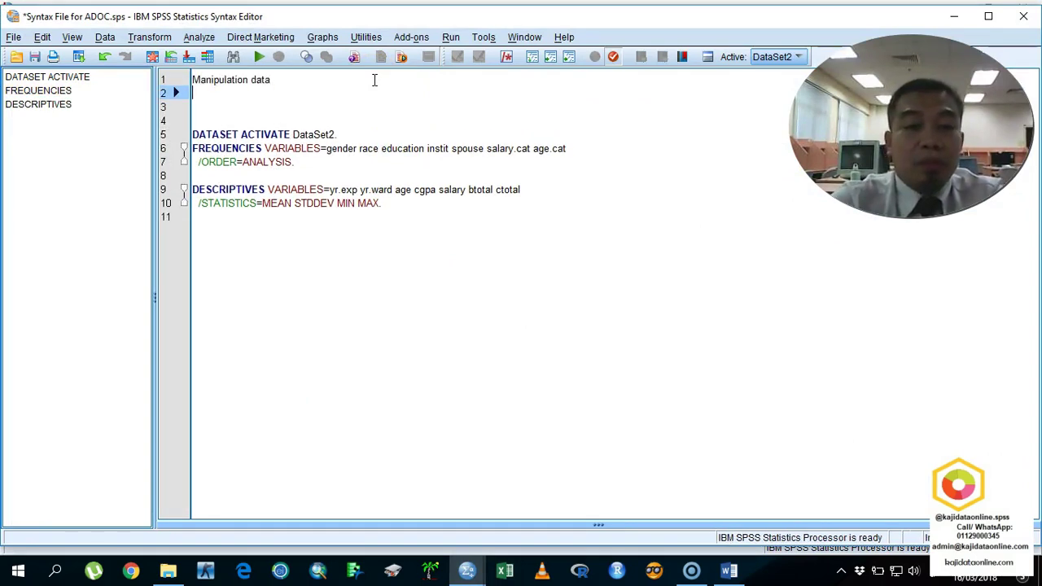
Step: Bring the Data For analysis.sav data editor to the front
click(471, 572)
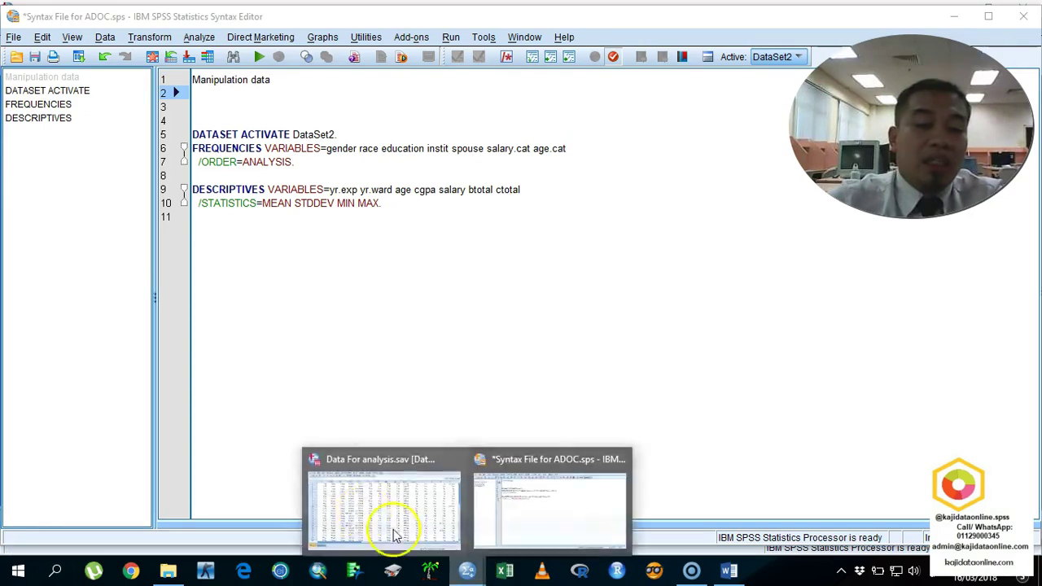
click(391, 530)
drag(221, 508, 798, 477)
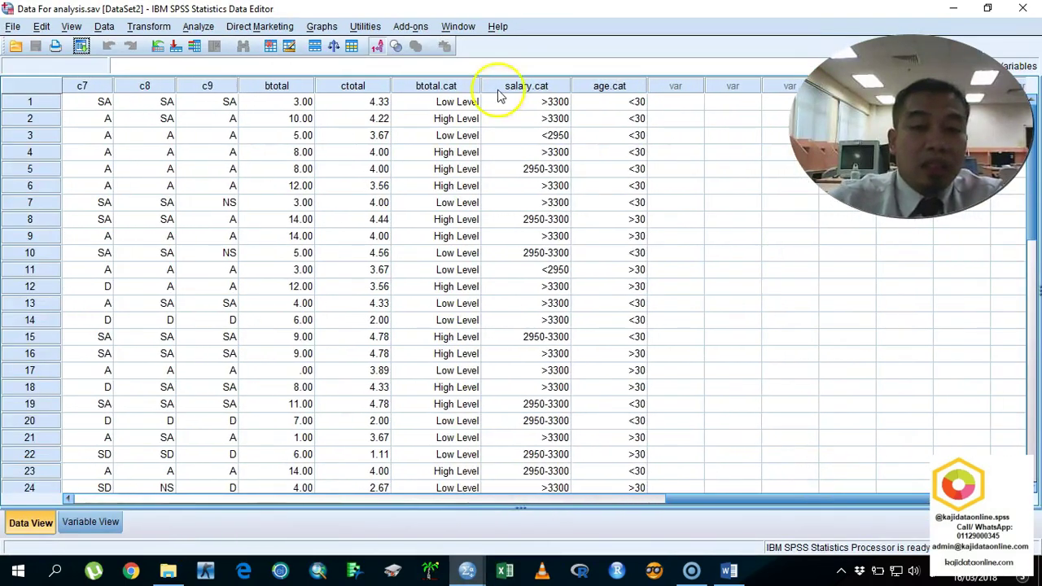
Step: Select the btotal and ctotal columns and jump to btotal's definition in Variable View
click(353, 86)
click(105, 26)
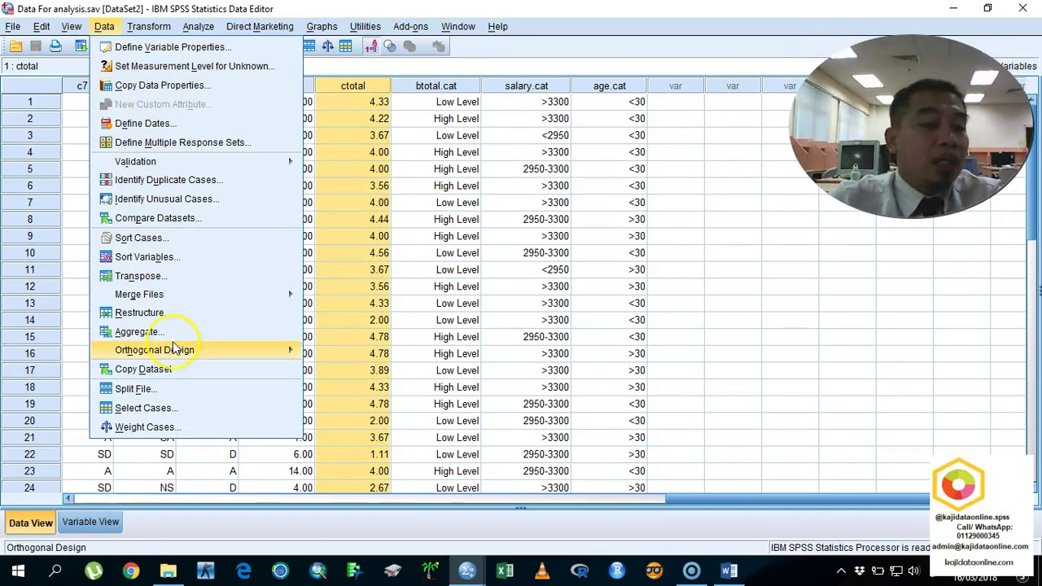
mouse_move(179, 355)
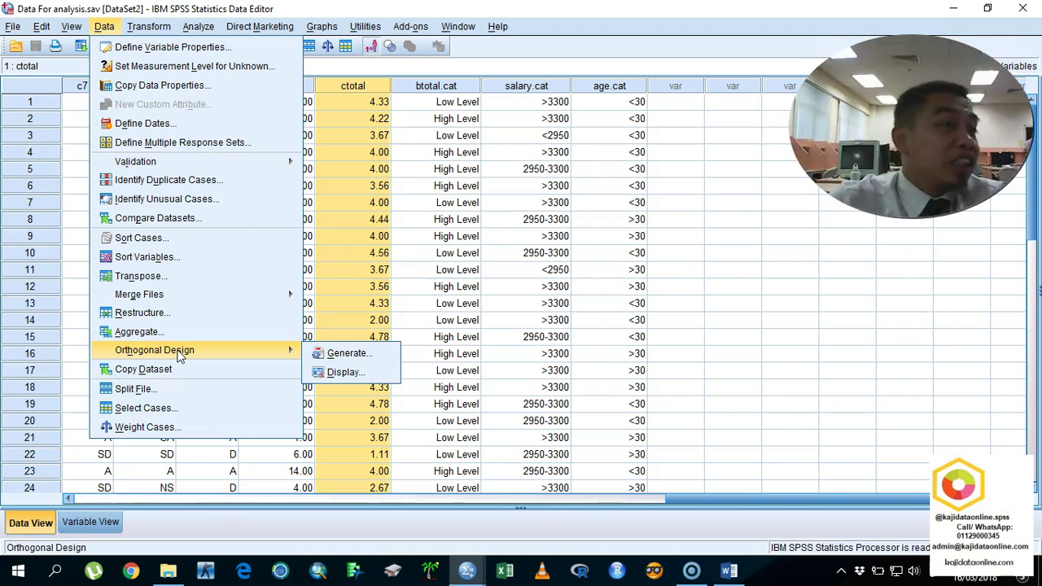
click(374, 136)
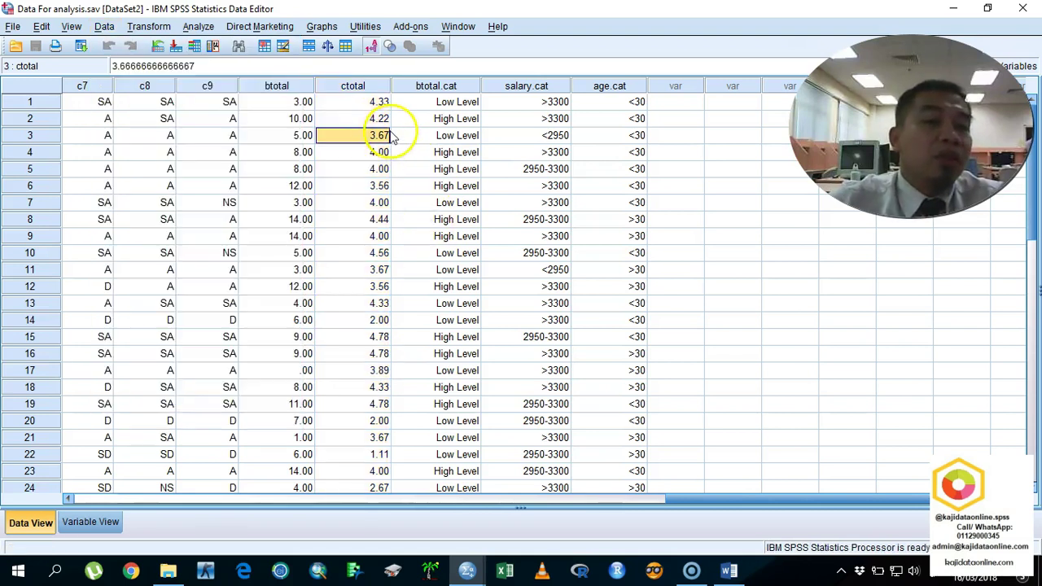
drag(276, 86, 333, 91)
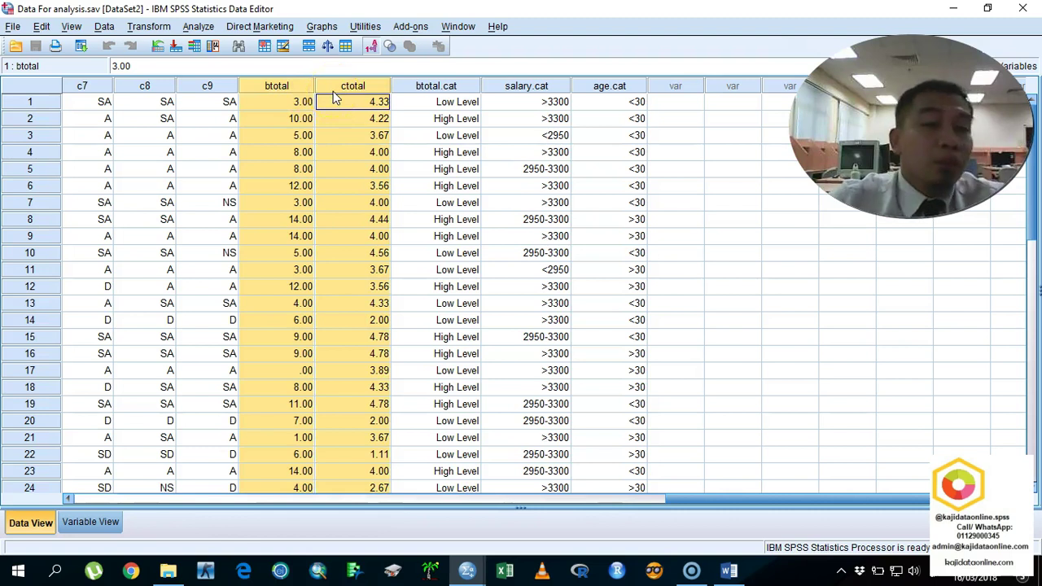
drag(331, 90, 297, 93)
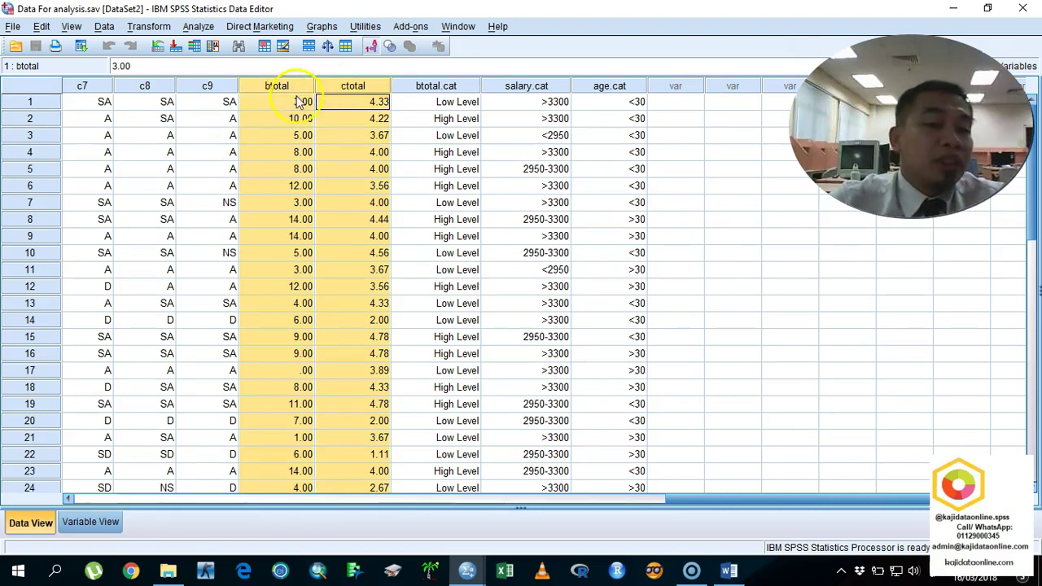
double_click(291, 87)
scroll(73, 97, up, 1)
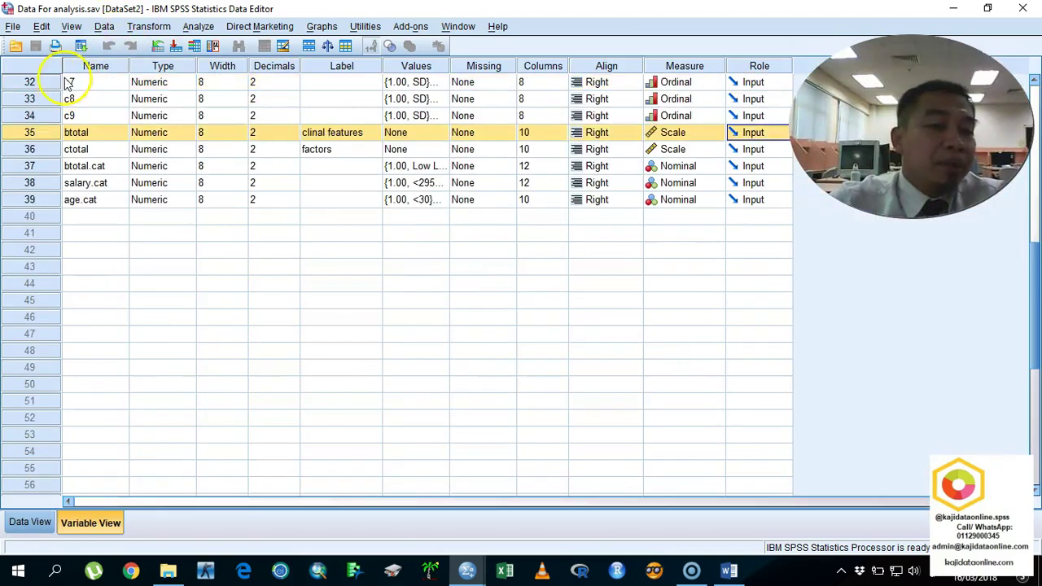
Step: Cancel Compute Variable without changes and return to Data View scrolled to the id column
click(104, 26)
mouse_move(150, 28)
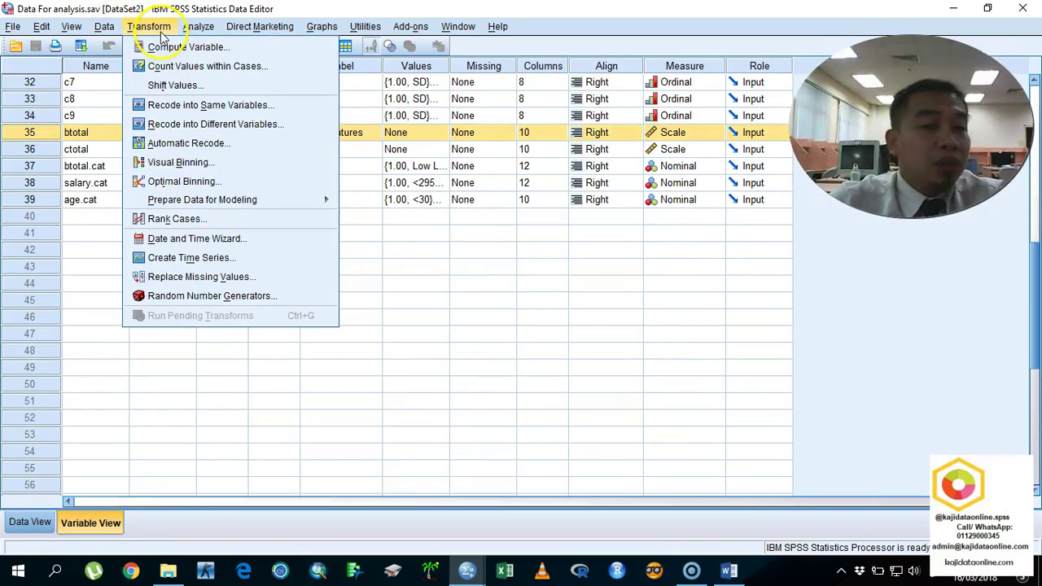
click(163, 45)
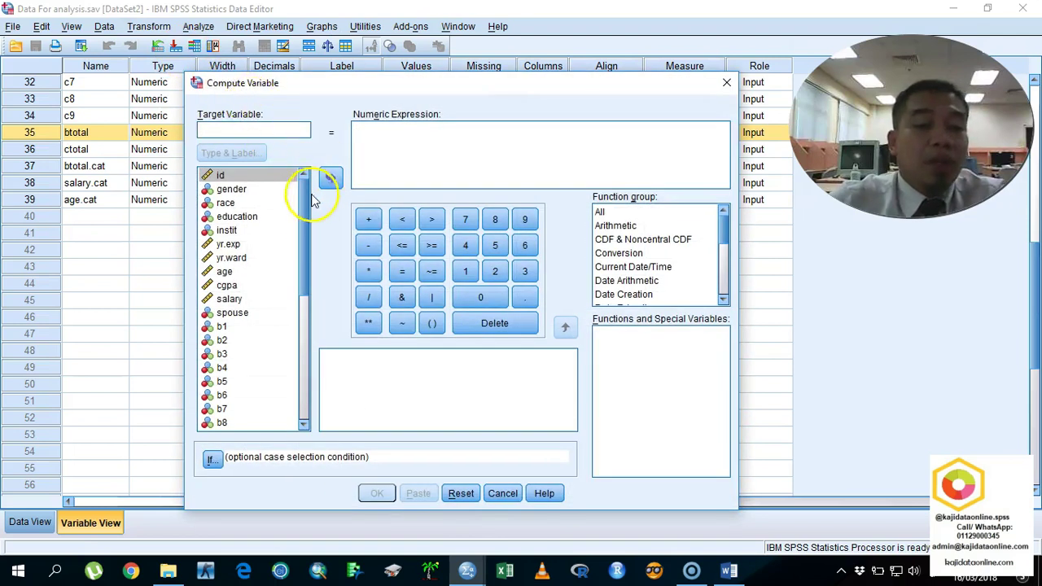
drag(307, 218, 291, 198)
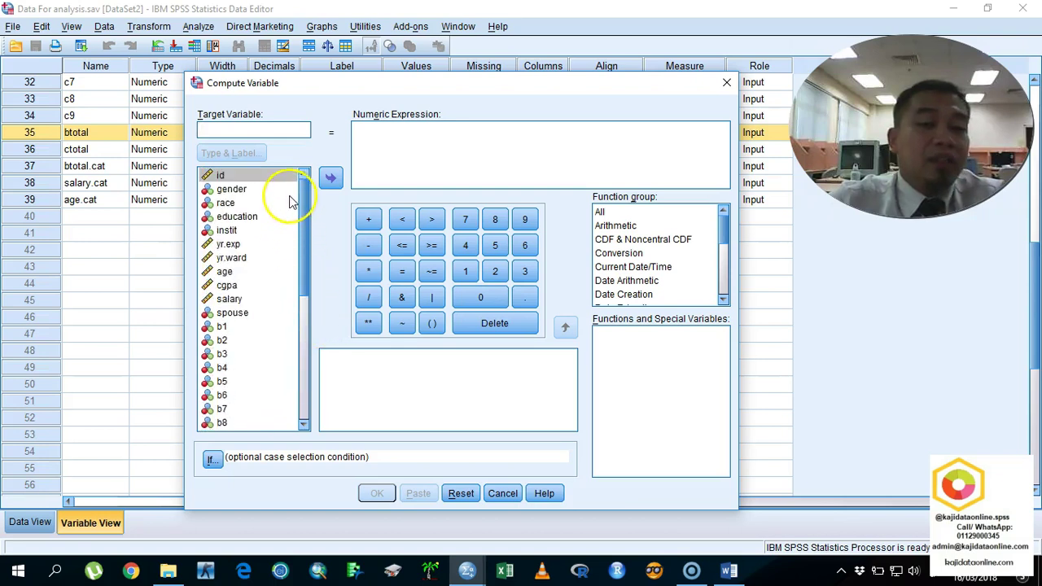
click(498, 493)
click(12, 525)
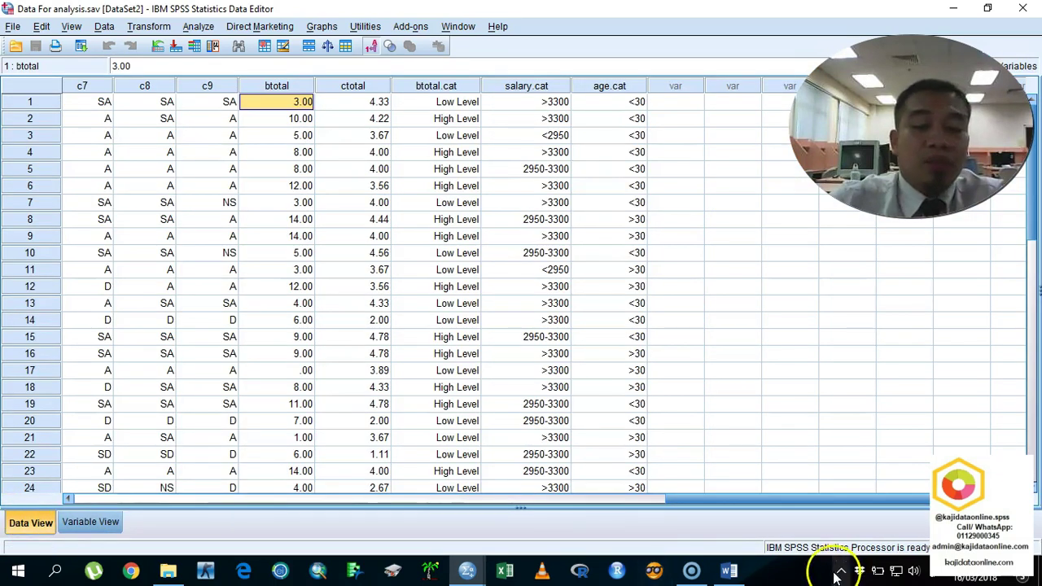
drag(672, 498, 35, 477)
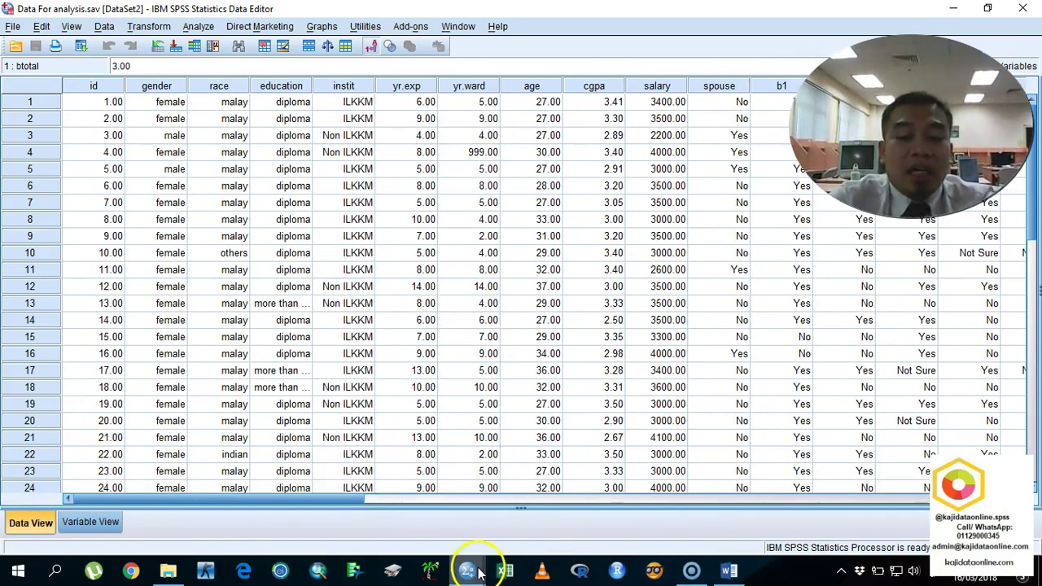
Step: Type the note 'Refer previous video' on line 3 of the syntax file
mouse_move(479, 574)
click(540, 495)
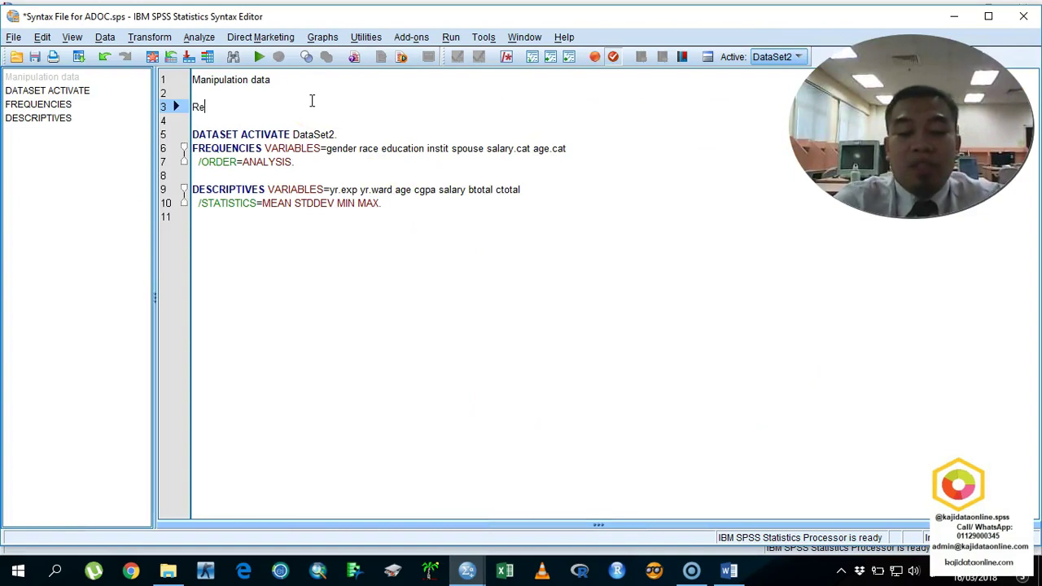
text(vious video)
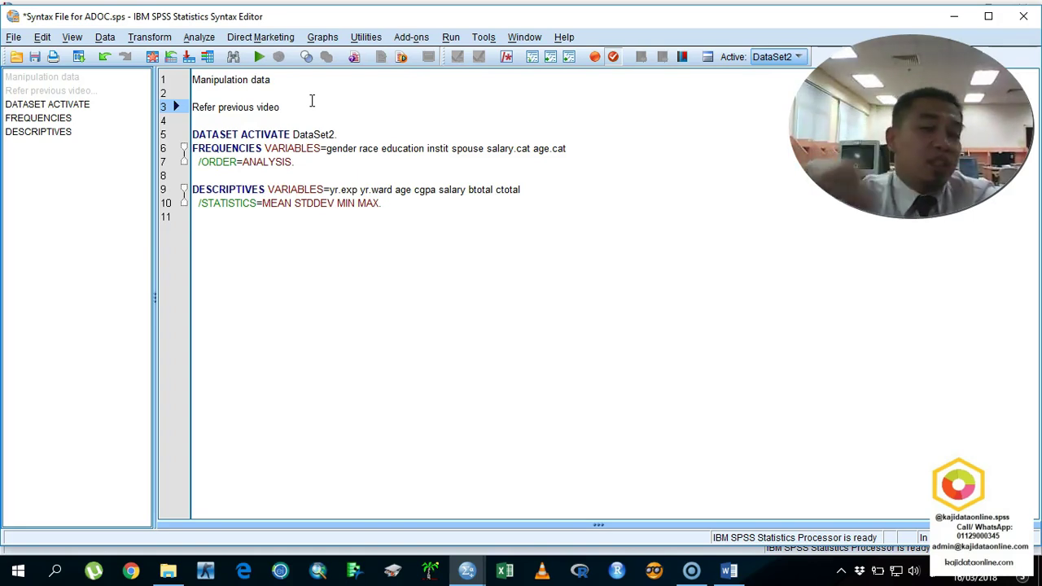
Step: In Frequencies, replace the variables with yr.exp through salary plus btotal and ctotal
mouse_move(468, 570)
click(382, 513)
click(167, 26)
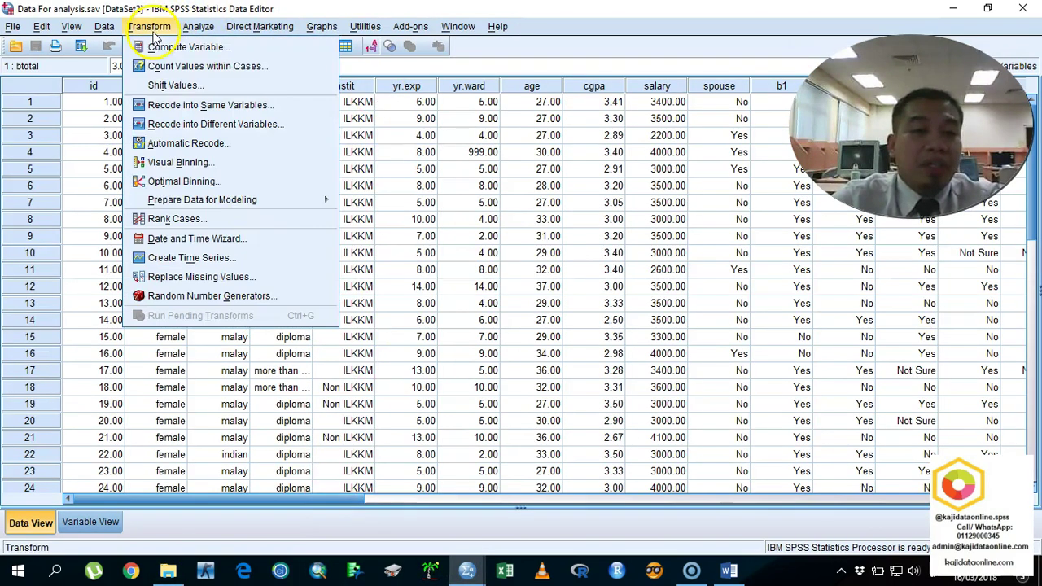
mouse_move(198, 26)
mouse_move(310, 65)
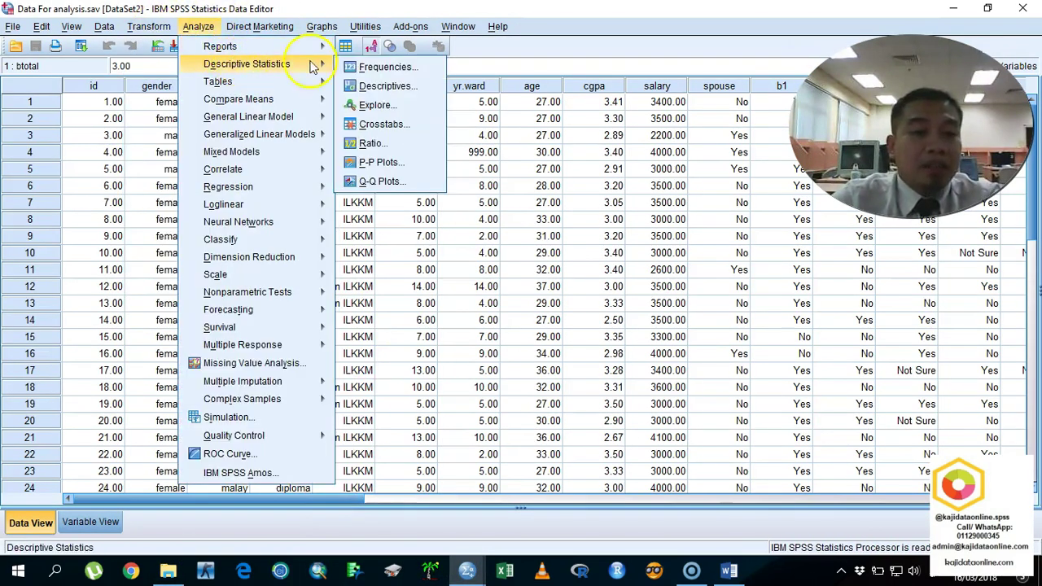
click(387, 66)
click(388, 365)
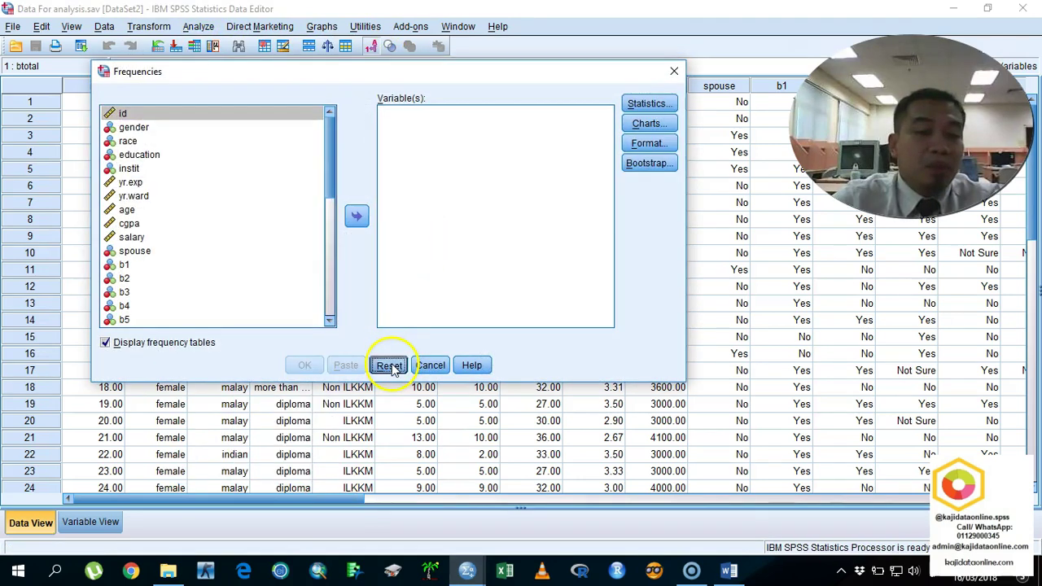
click(163, 182)
shift+click(291, 236)
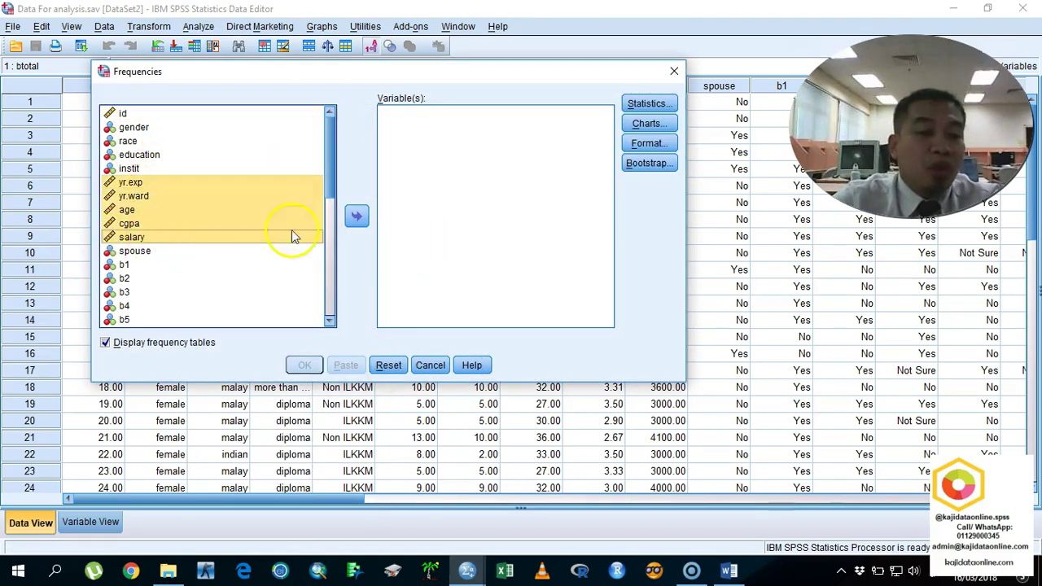
click(355, 218)
drag(329, 183, 331, 341)
click(225, 263)
shift+click(216, 277)
double_click(216, 277)
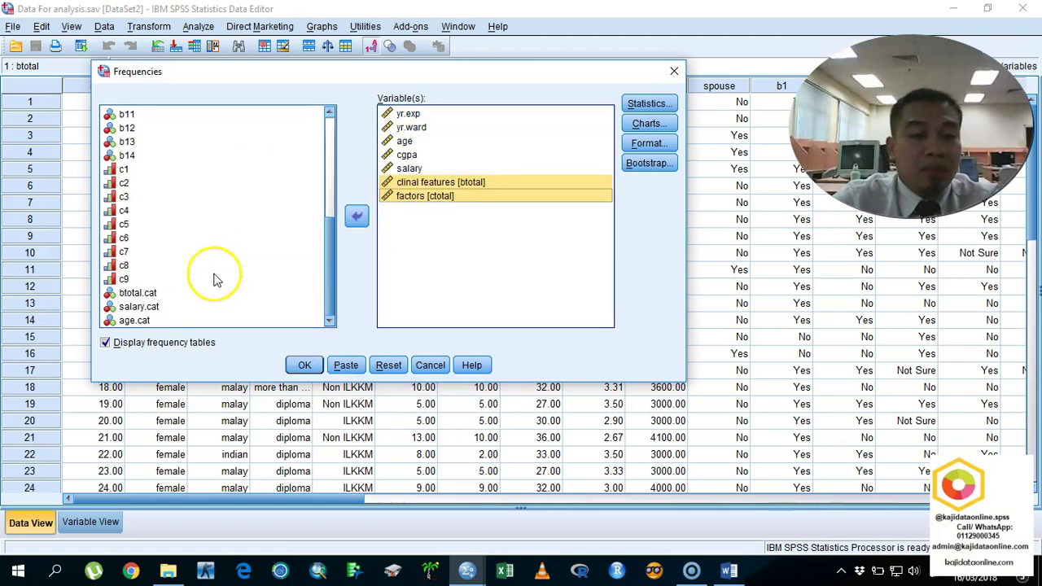
Step: Request quartiles, mean, median, mode, standard deviation, minimum, skewness and kurtosis, then paste the command
click(649, 103)
click(580, 179)
click(581, 196)
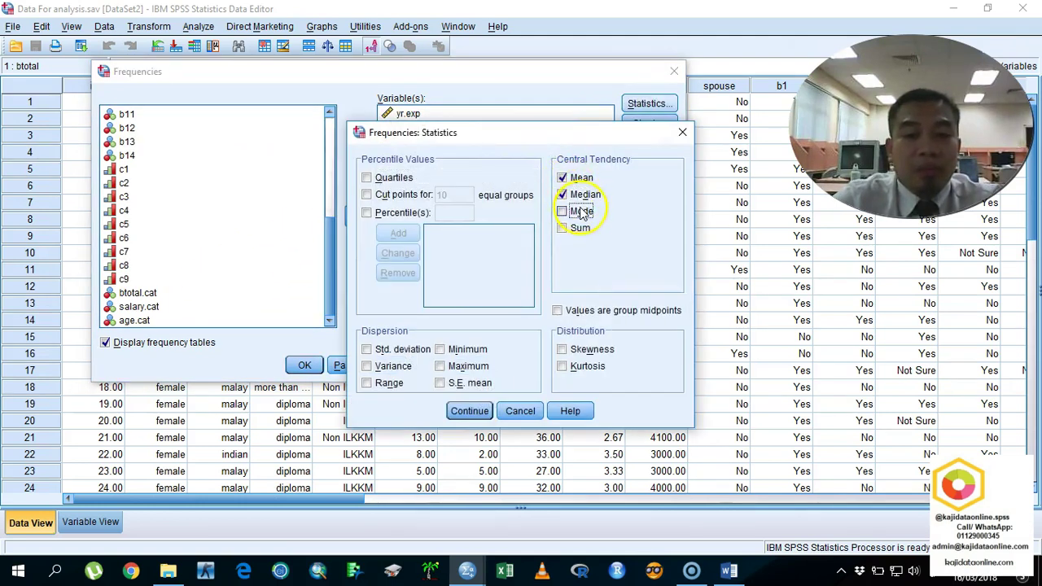
click(592, 351)
click(587, 367)
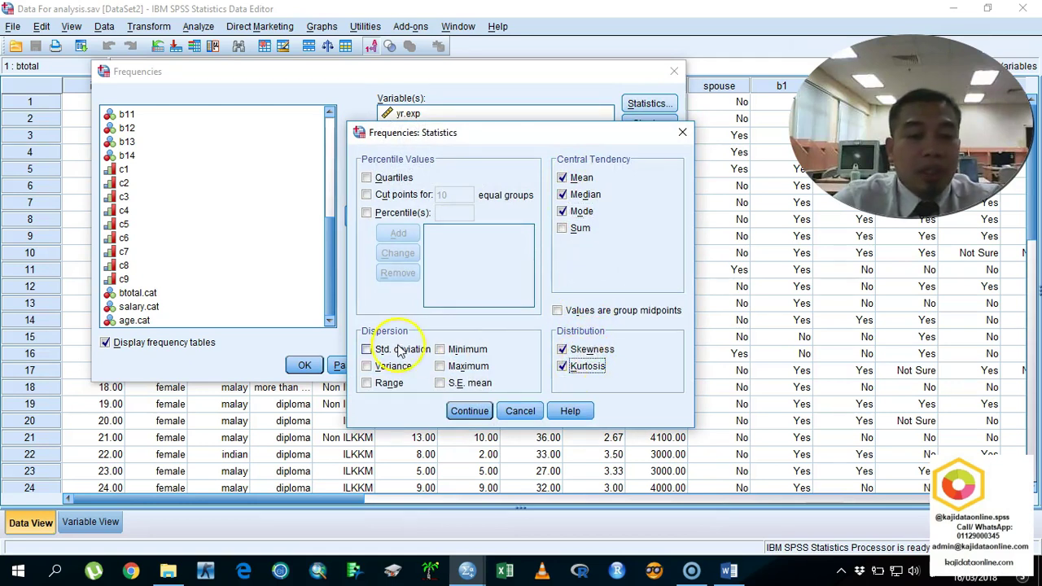
click(402, 349)
click(454, 351)
click(394, 181)
click(477, 407)
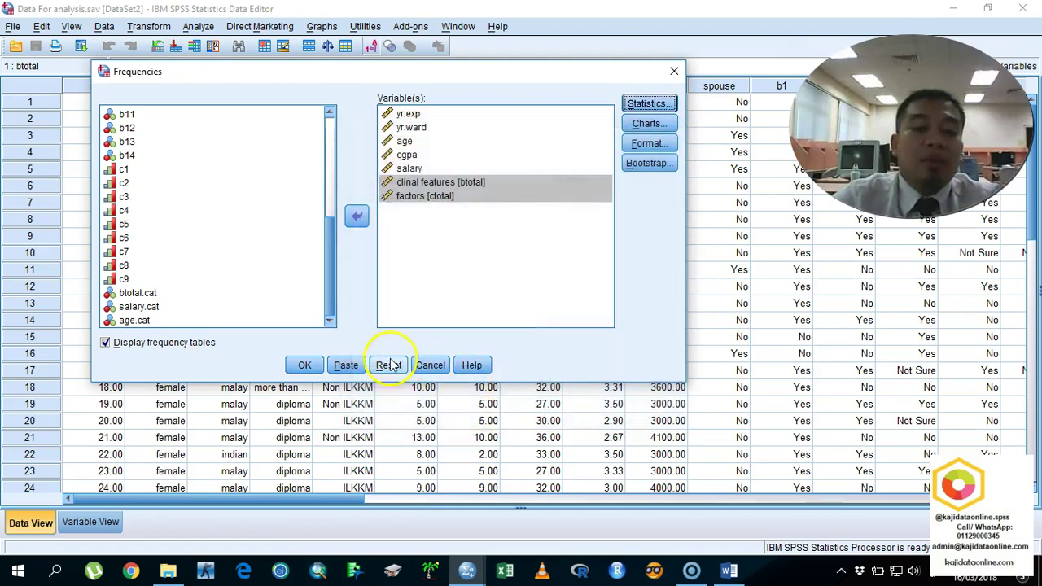
click(341, 365)
mouse_move(465, 573)
click(513, 521)
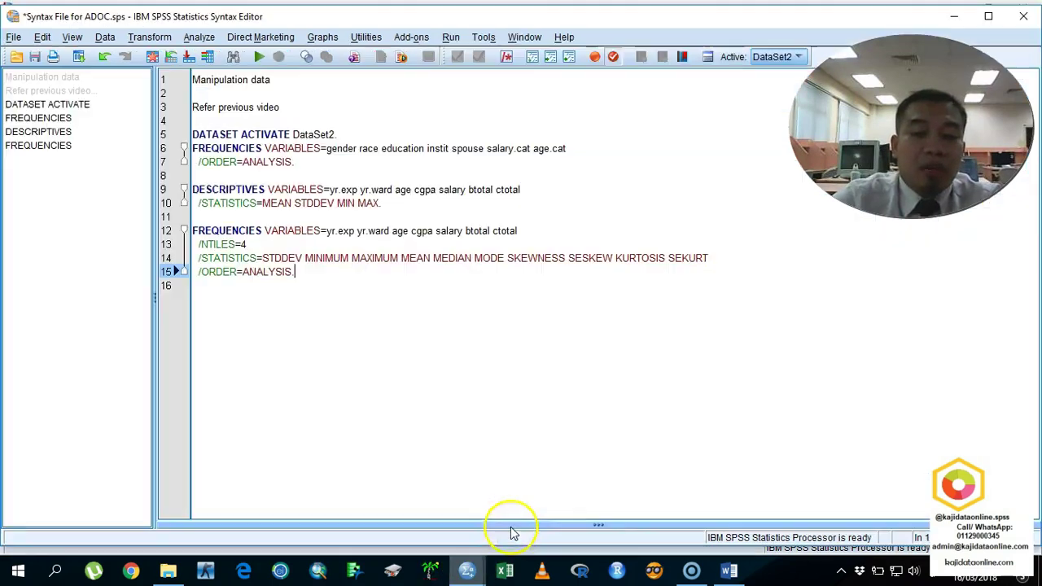
Step: Type a 'Normality' heading below the frequencies commands
key(Return)
key(Return)
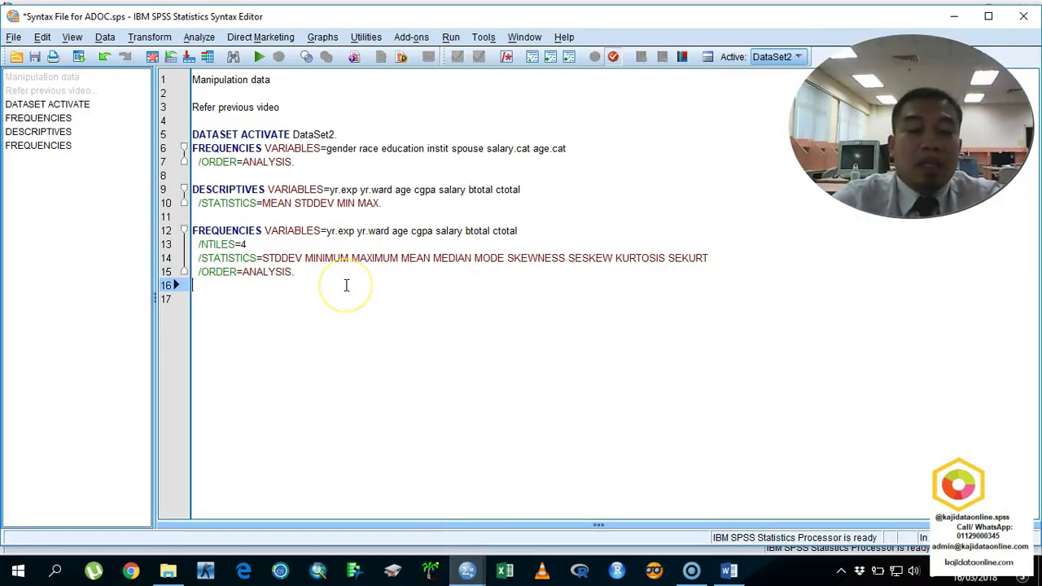
text(Normalit)
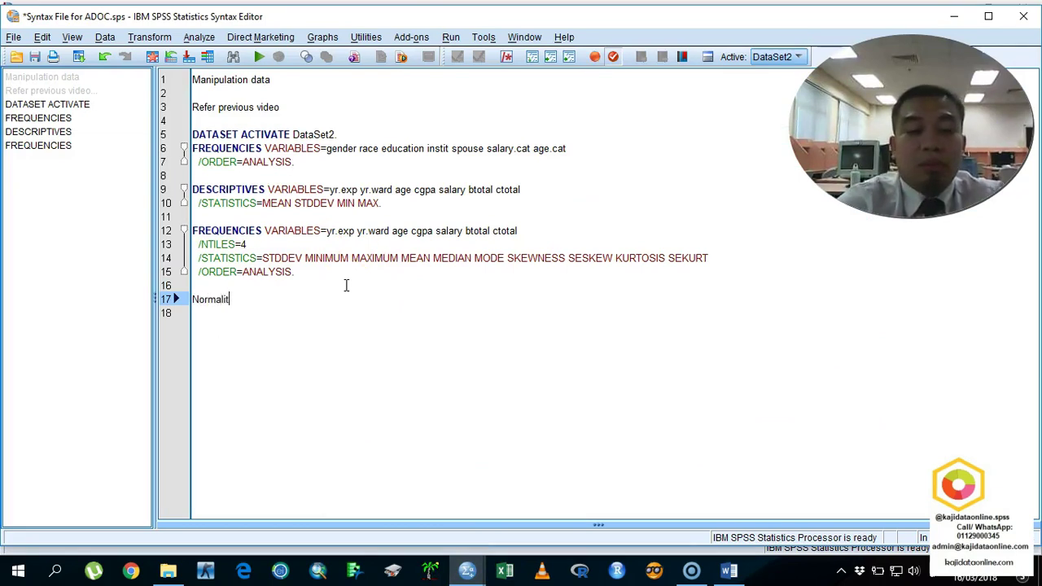
text(y)
key(Return)
key(Return)
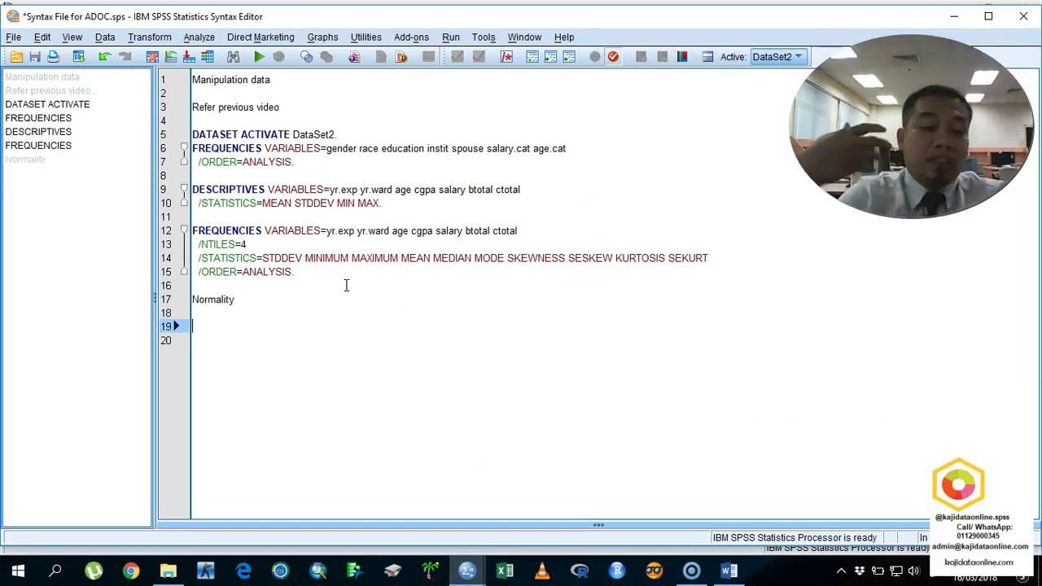
Step: Paste an Explore command for yr.exp through salary, btotal and ctotal, removing extra blank lines
click(204, 38)
mouse_move(247, 74)
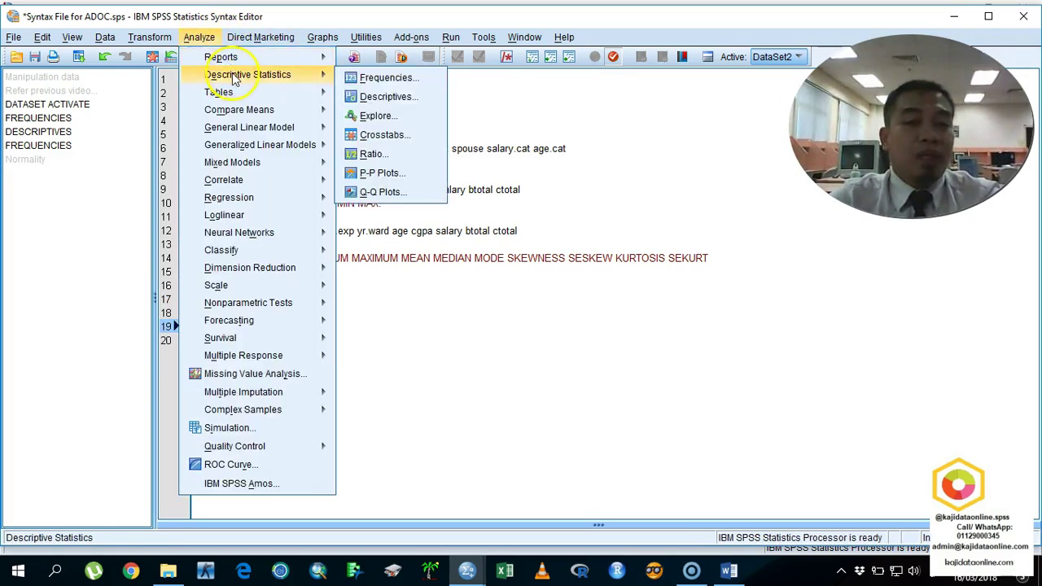
click(398, 118)
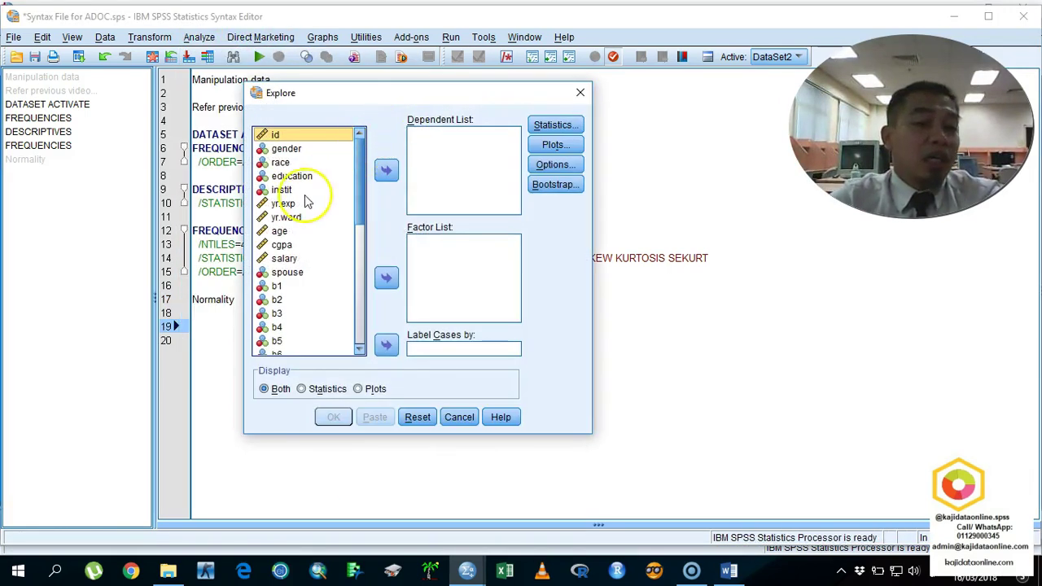
click(307, 203)
shift+click(297, 258)
click(386, 170)
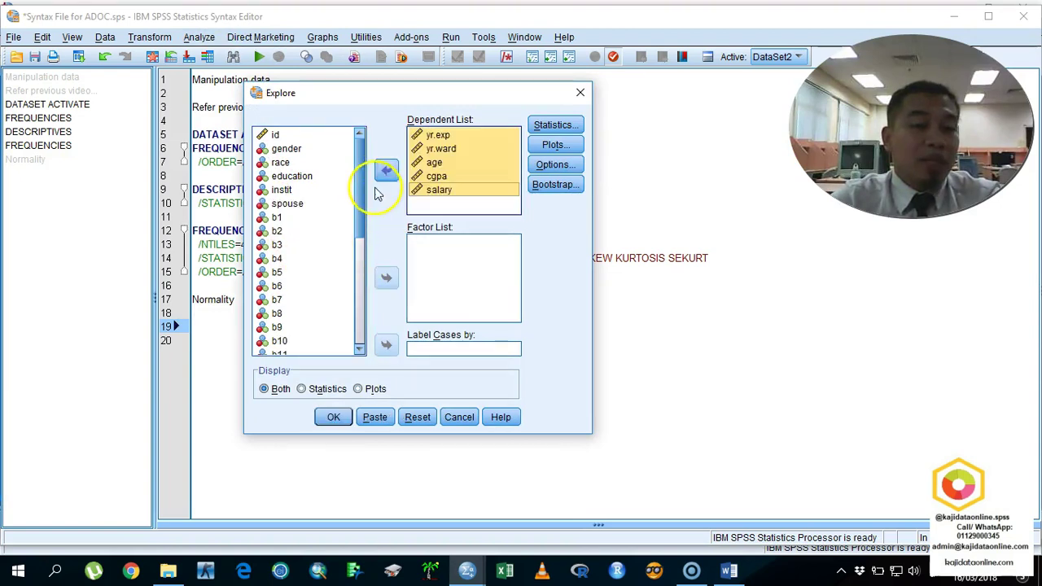
scroll(349, 206, down, 5)
click(301, 293)
shift+click(306, 307)
click(386, 170)
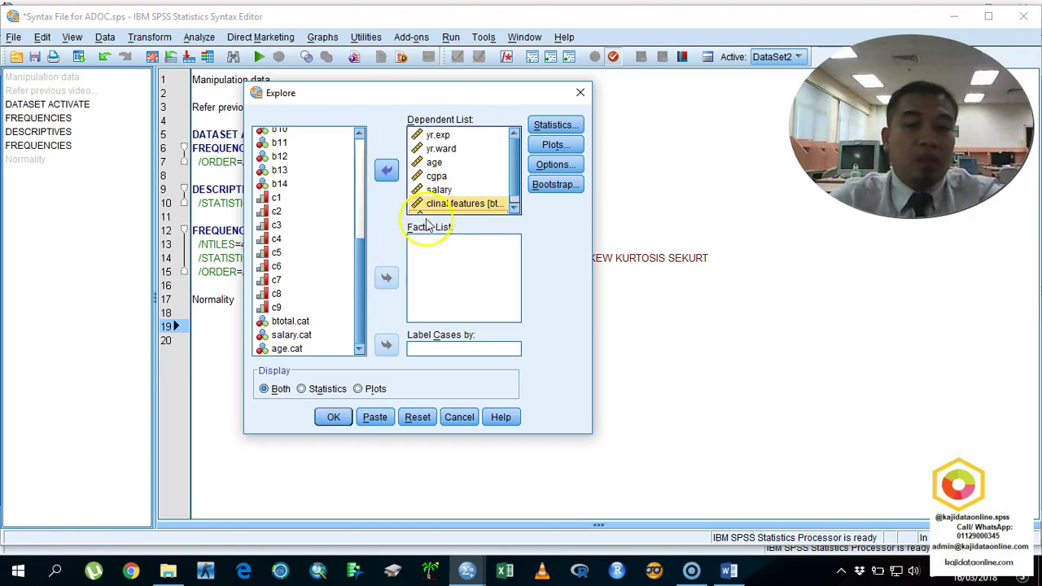
click(374, 417)
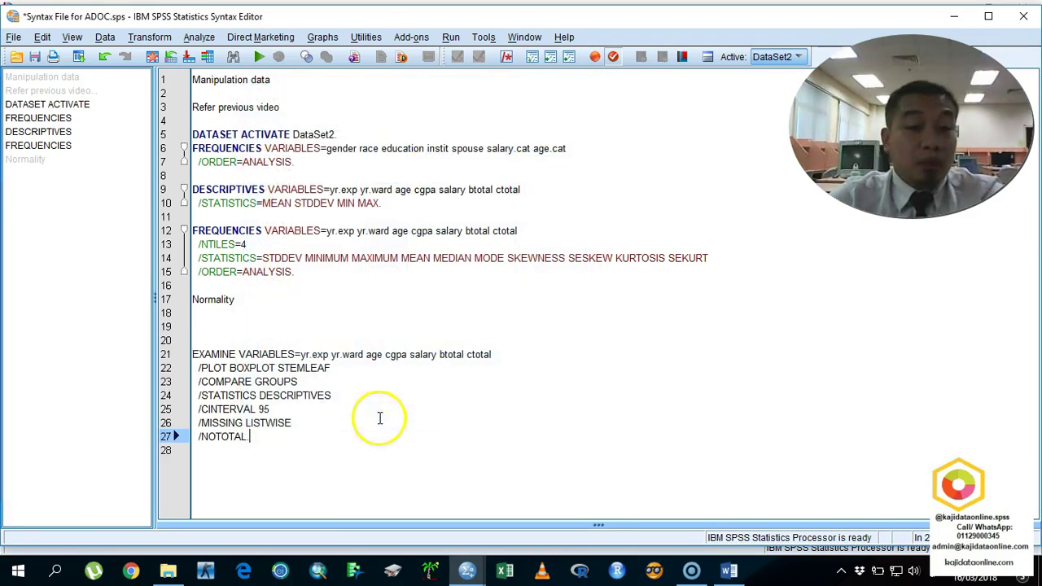
click(315, 315)
key(Delete)
key(Delete)
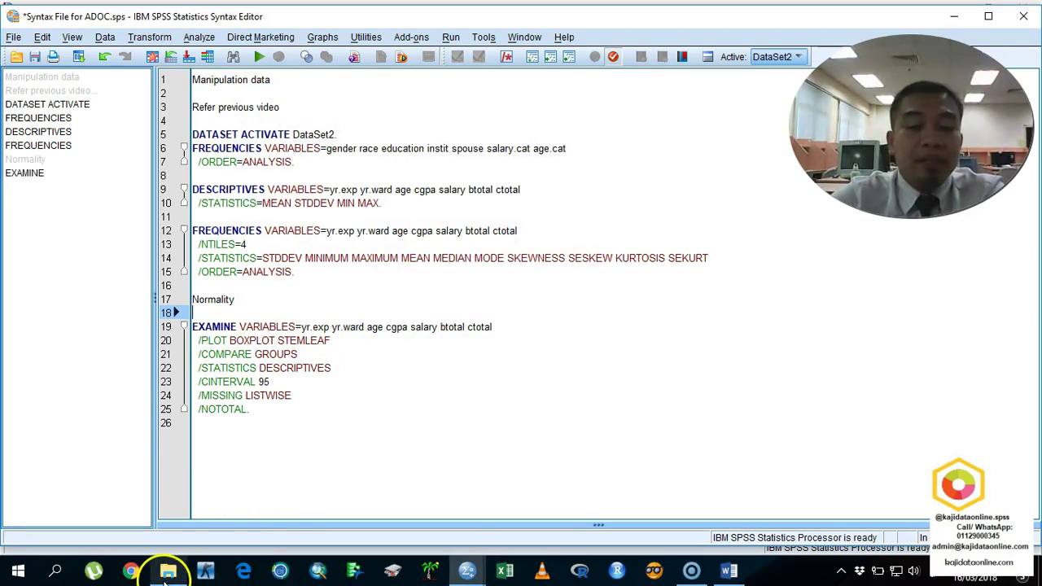
Step: Add yr.exp, yr.ward, age, cgpa and salary as Independent-Samples T Test variables
mouse_move(465, 570)
click(375, 496)
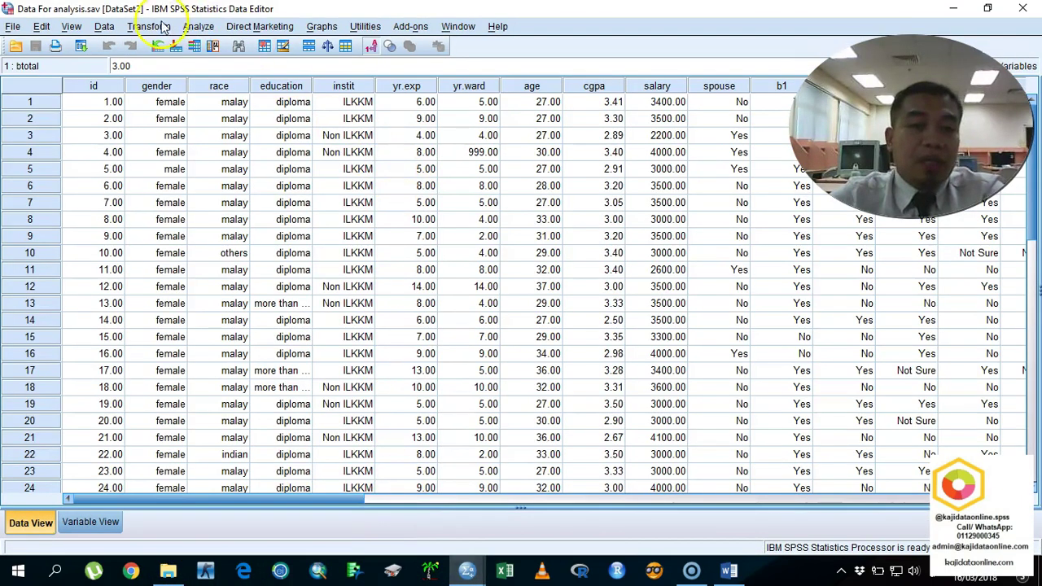
click(198, 26)
mouse_move(265, 105)
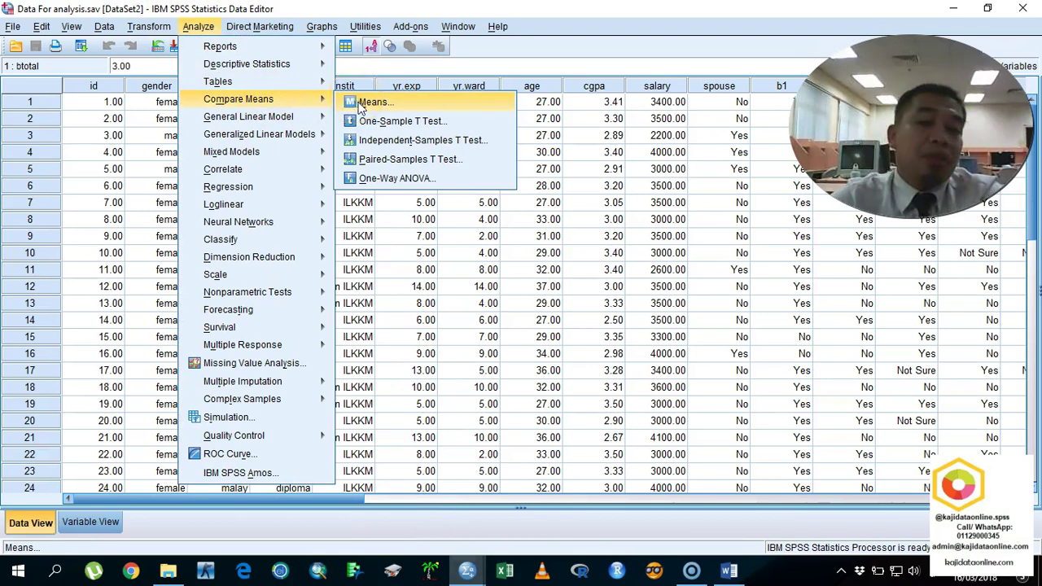
click(390, 140)
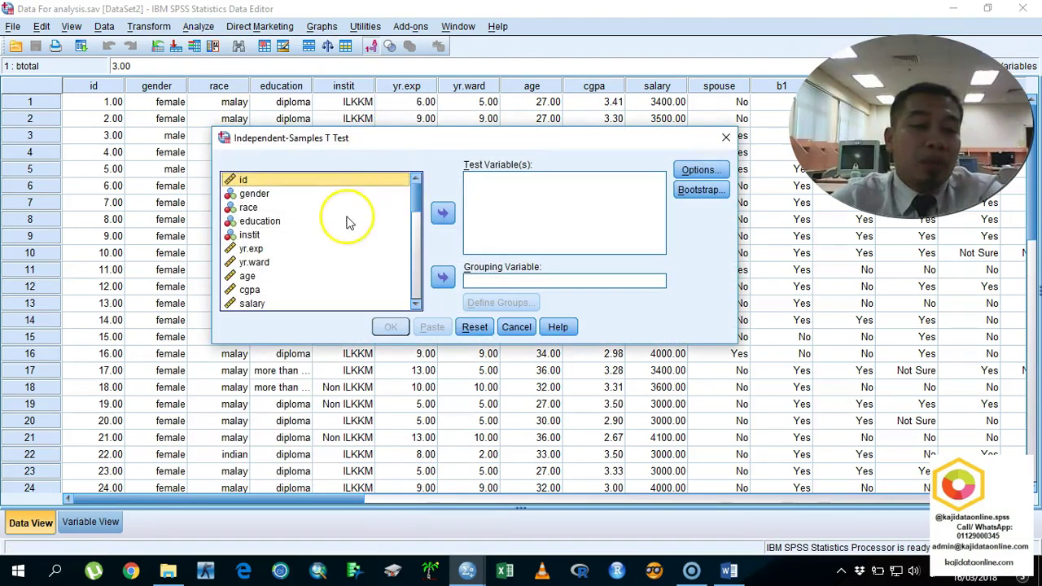
scroll(336, 259, down, 2)
shift+click(320, 220)
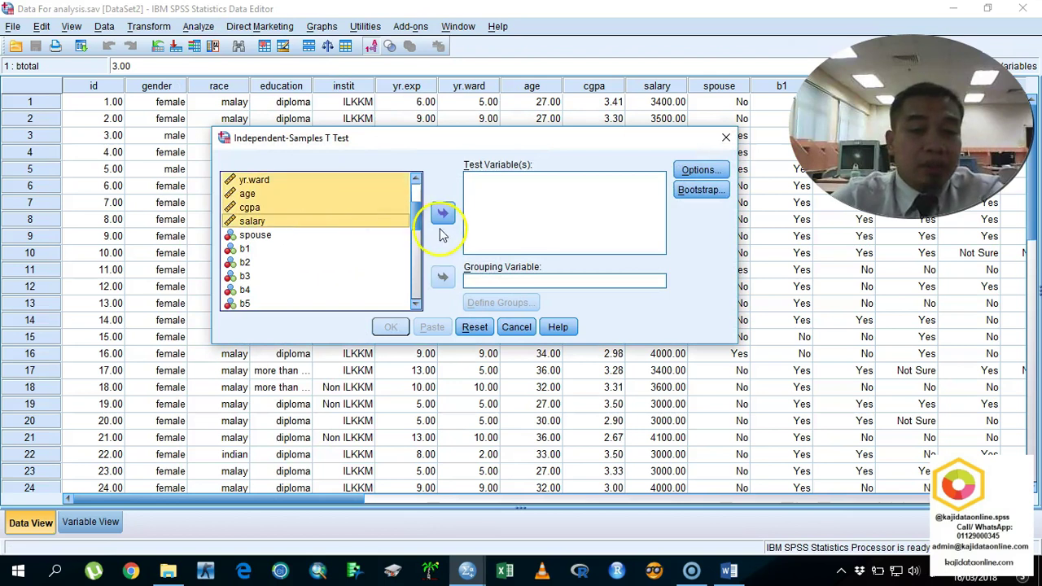
click(442, 213)
scroll(417, 195, up, 3)
Step: Group by gender with groups 1 and 2, and paste the T-TEST command
click(298, 221)
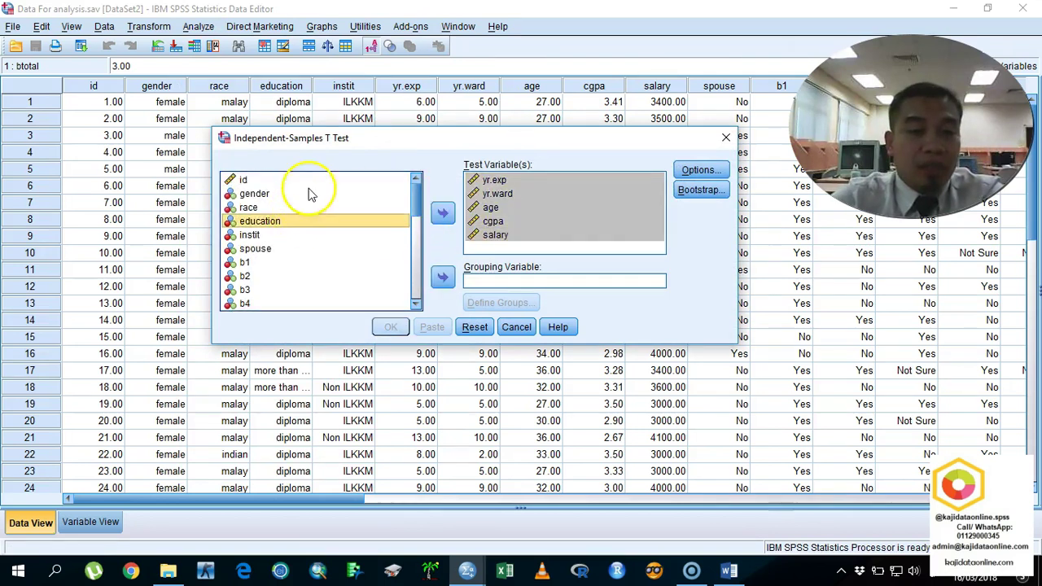
click(254, 194)
click(442, 277)
click(493, 302)
click(522, 261)
text(12)
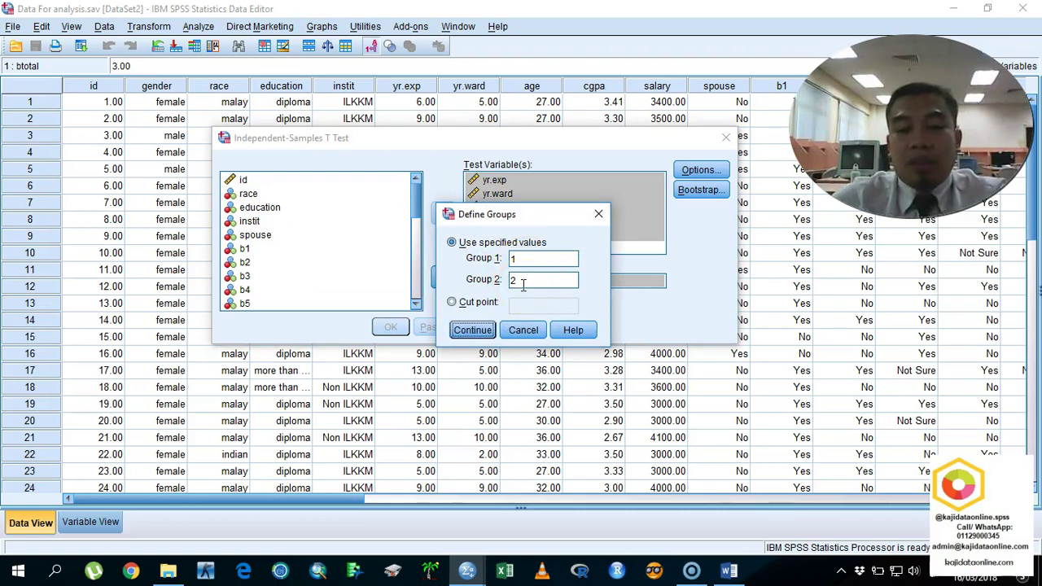
click(473, 329)
click(393, 327)
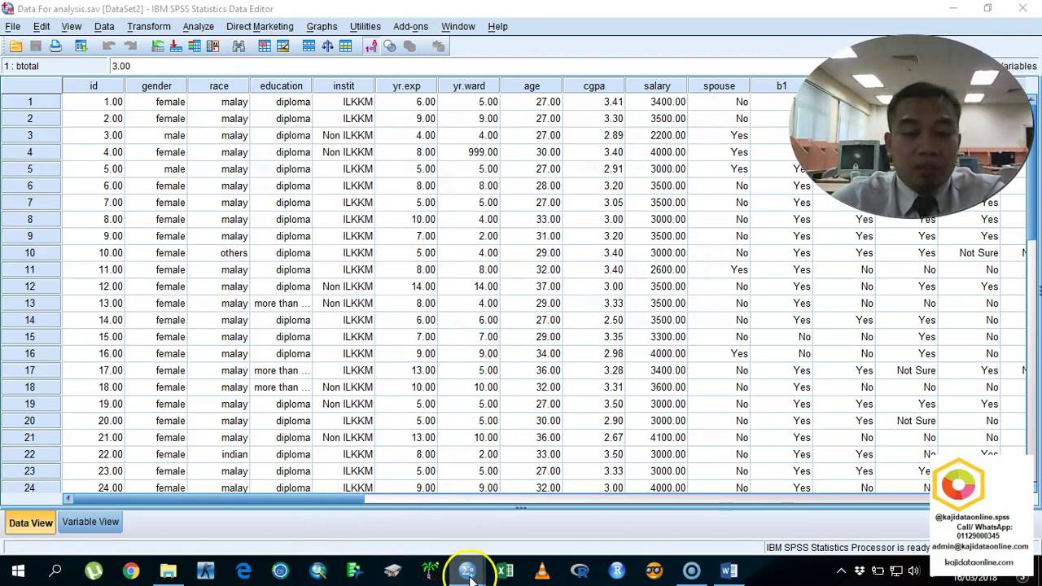
mouse_move(468, 570)
click(530, 509)
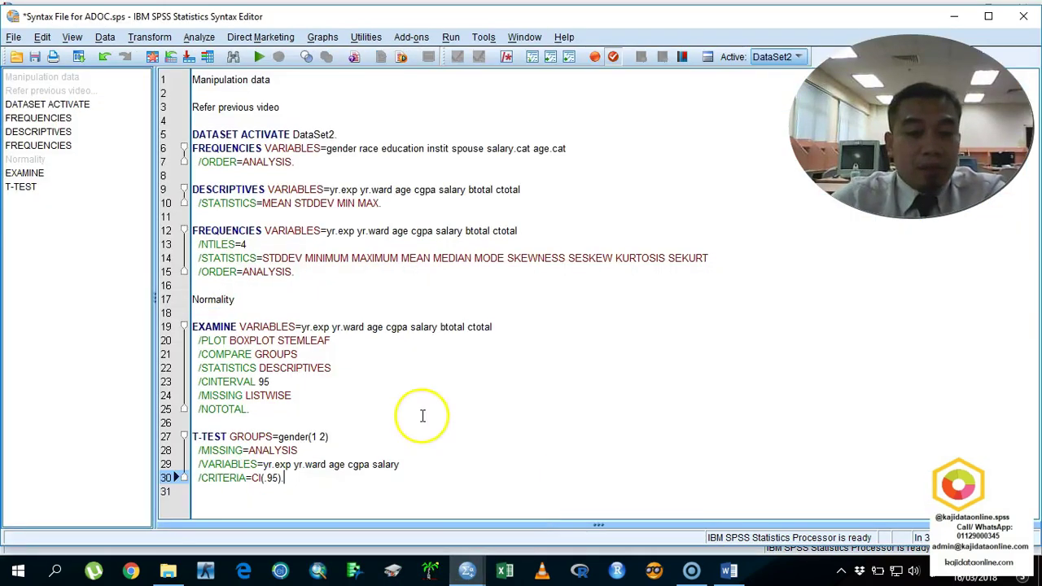
Step: Duplicate a T-TEST block below the existing one and check the variable names in the data window
drag(291, 481, 174, 432)
key(ctrl+c)
click(333, 492)
key(ctrl+v)
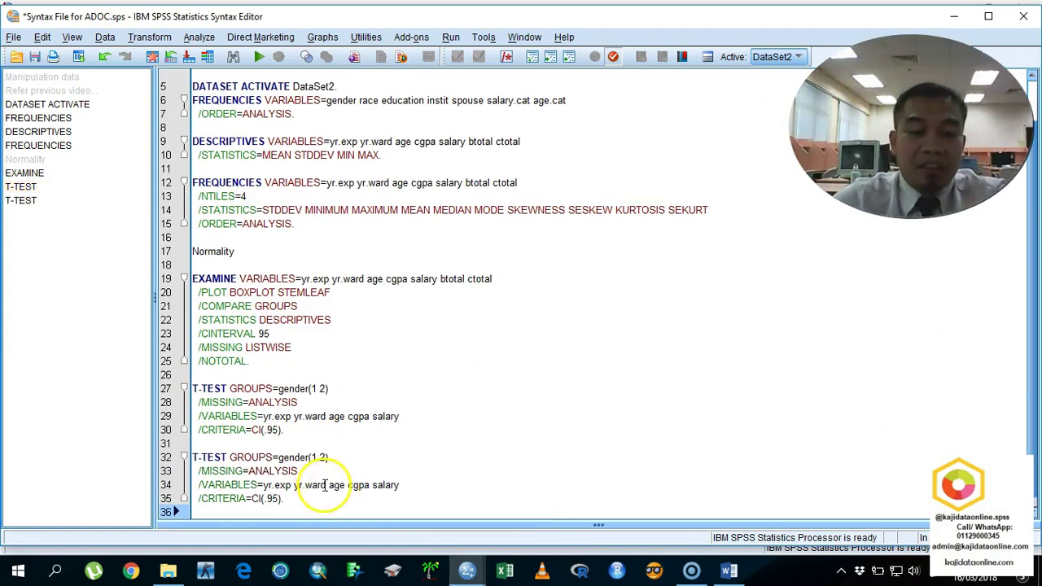
click(309, 457)
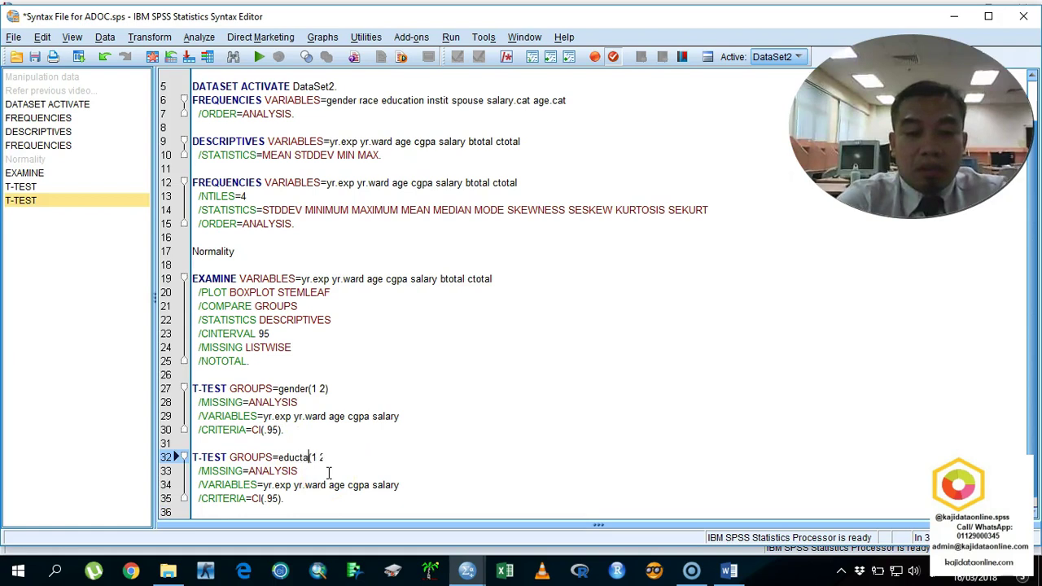
key(BackSpace)
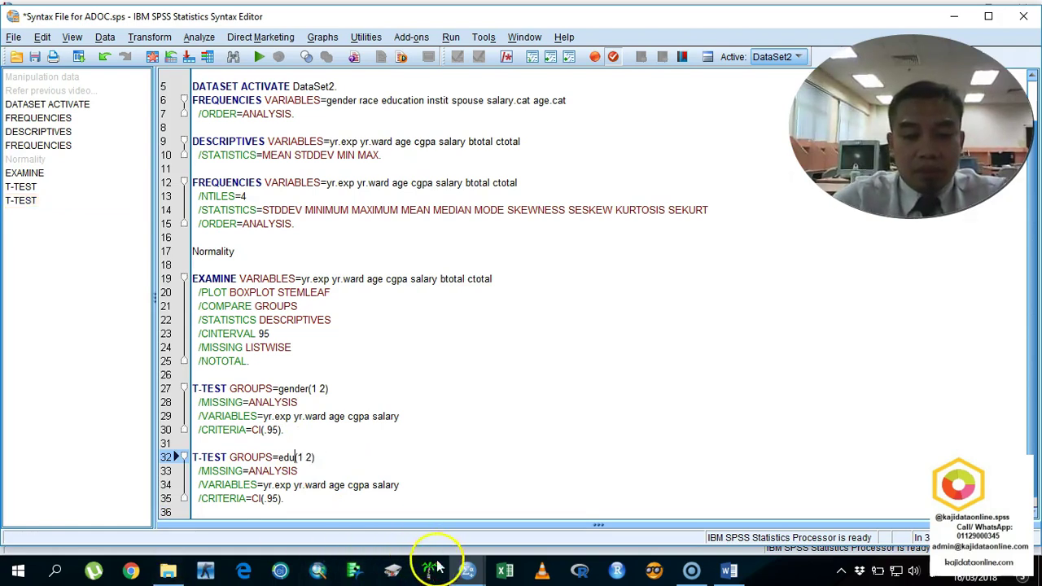
mouse_move(471, 572)
click(430, 530)
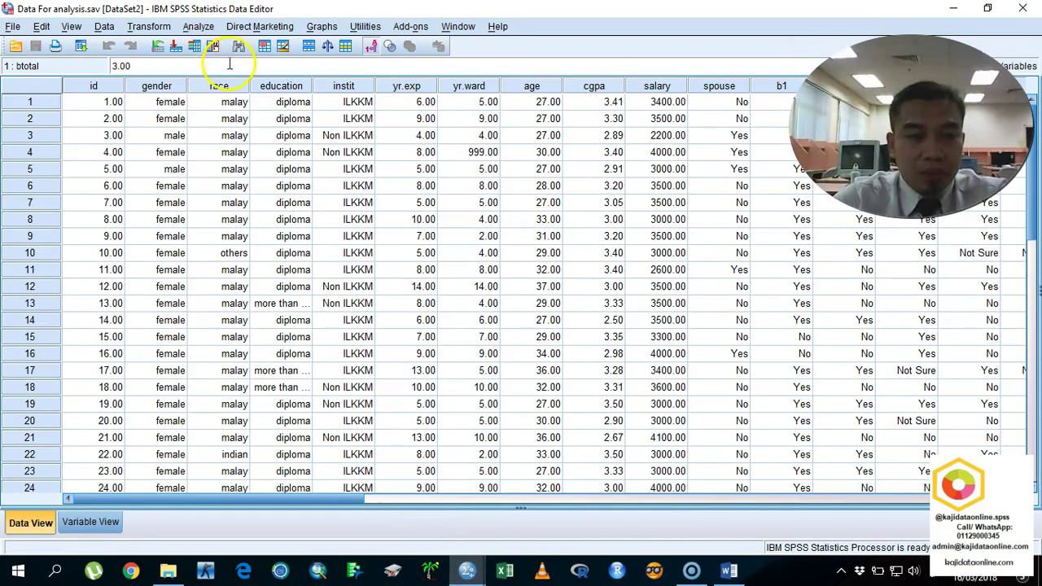
click(956, 10)
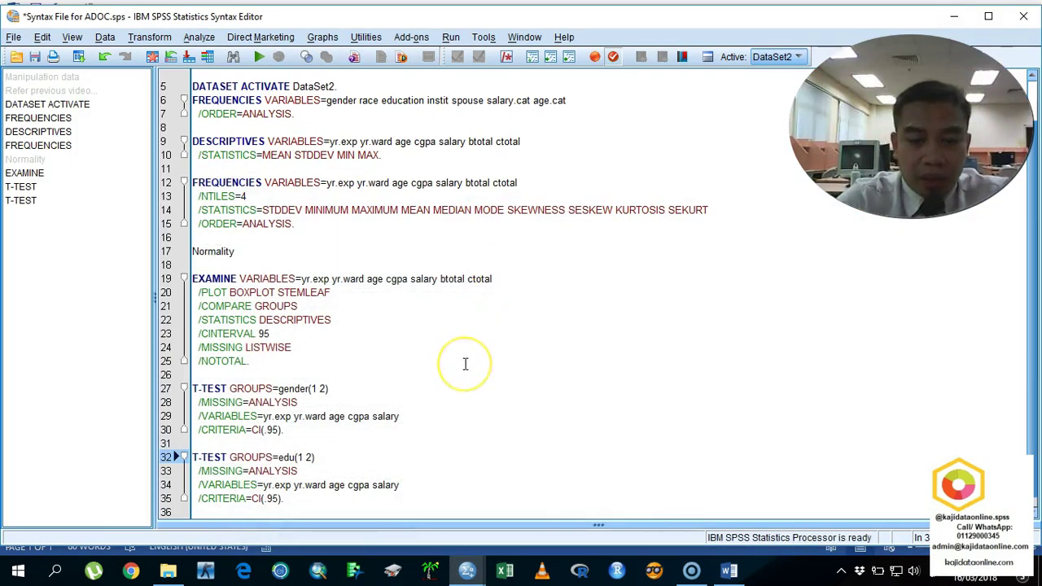
Step: Paste another copy of the T-TEST block and review the data columns
drag(335, 512, 178, 459)
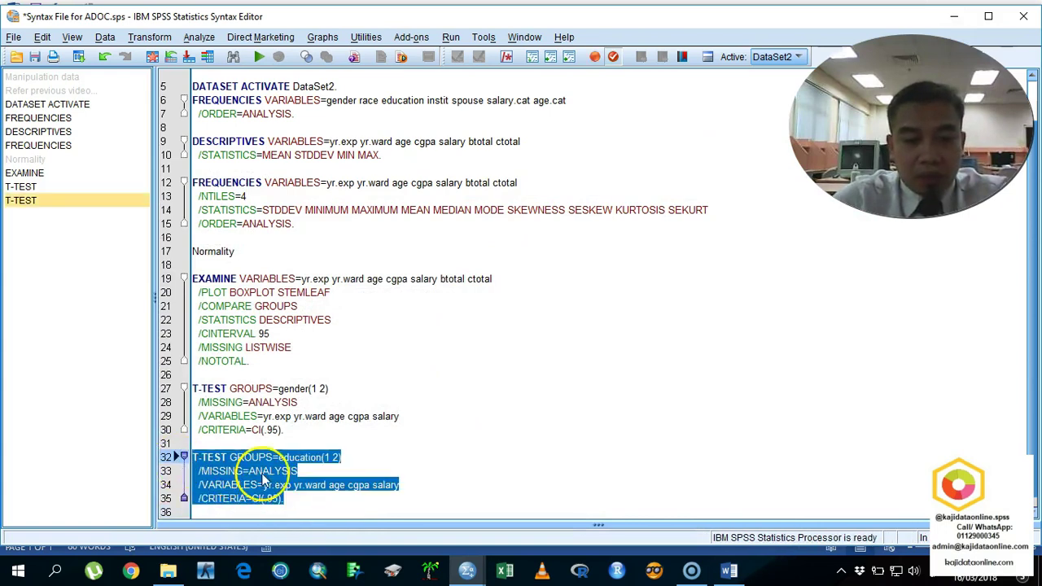
scroll(253, 474, down, 1)
click(264, 501)
key(ctrl+v)
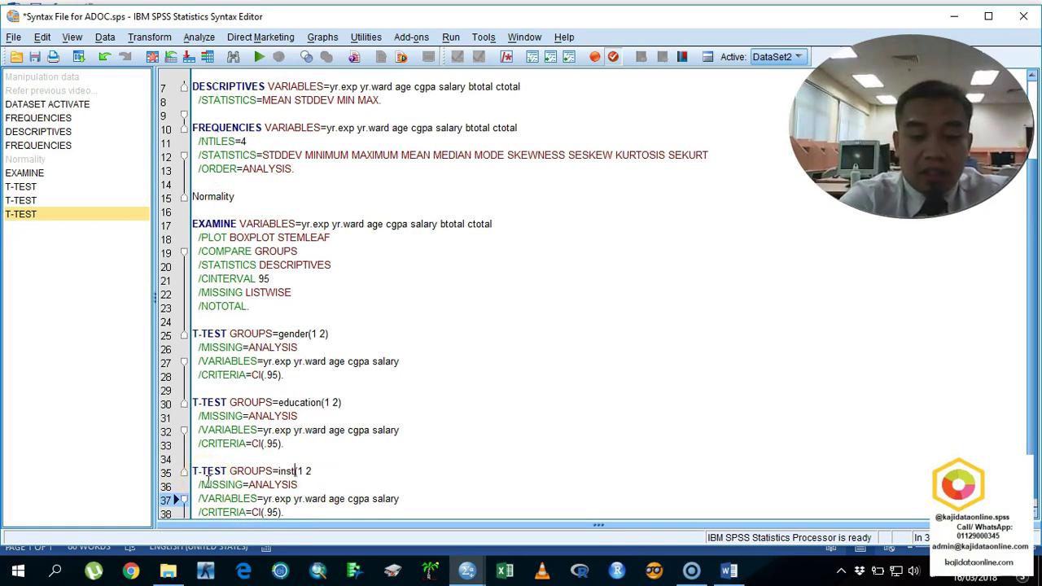
text(u)
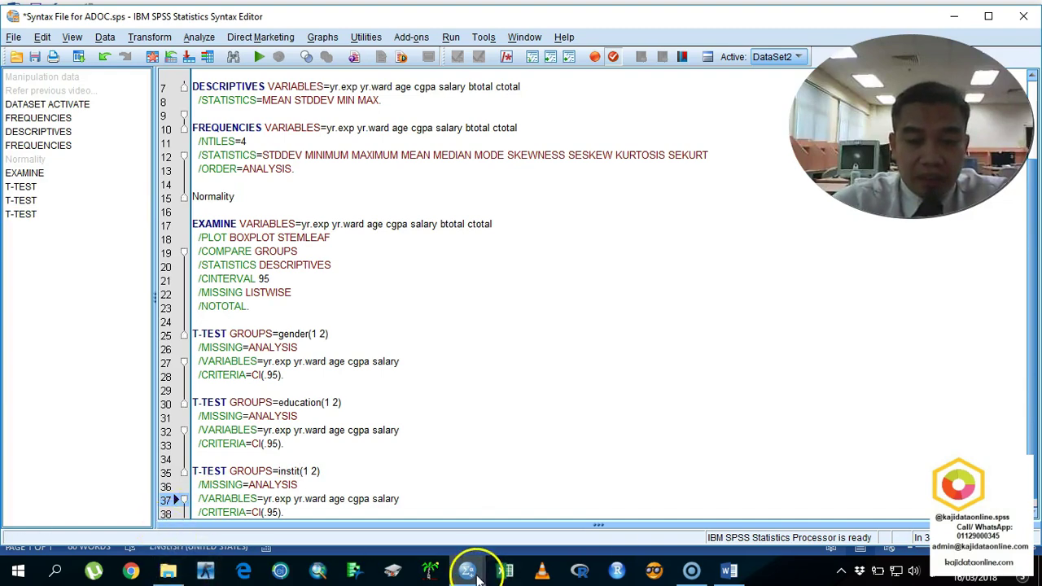
mouse_move(469, 570)
click(383, 513)
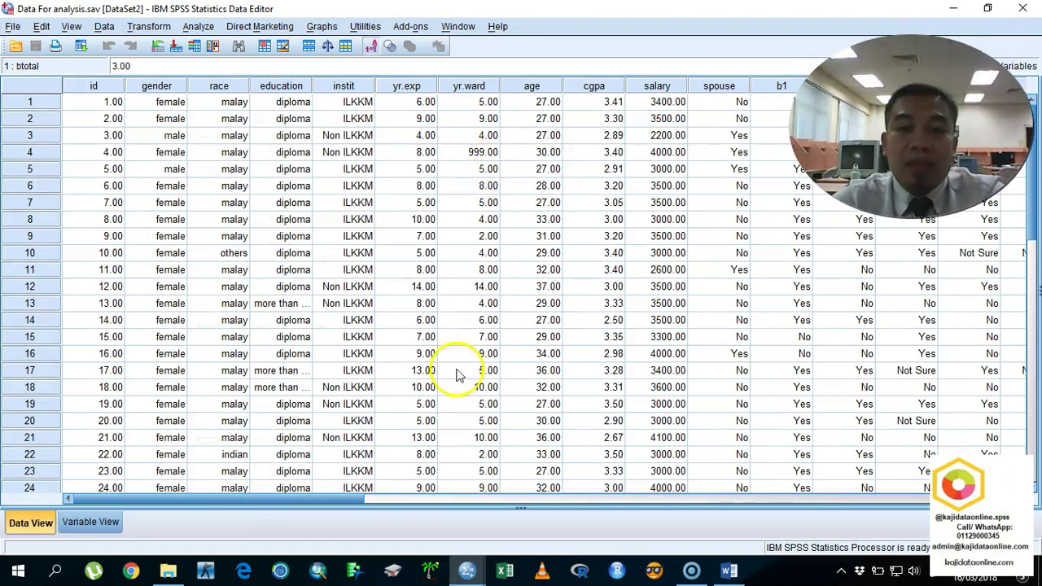
scroll(349, 497, right, 1)
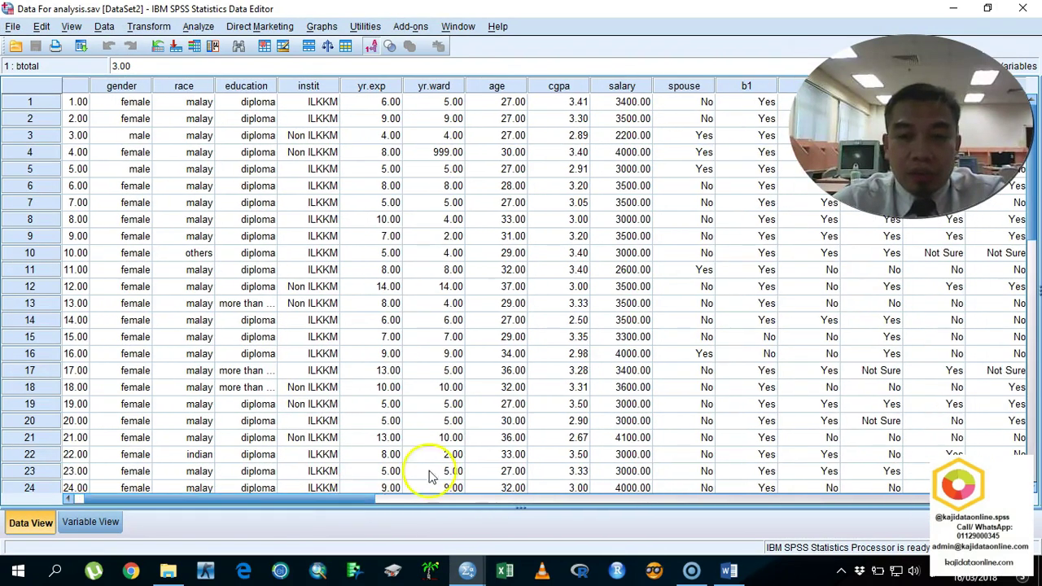
mouse_move(470, 569)
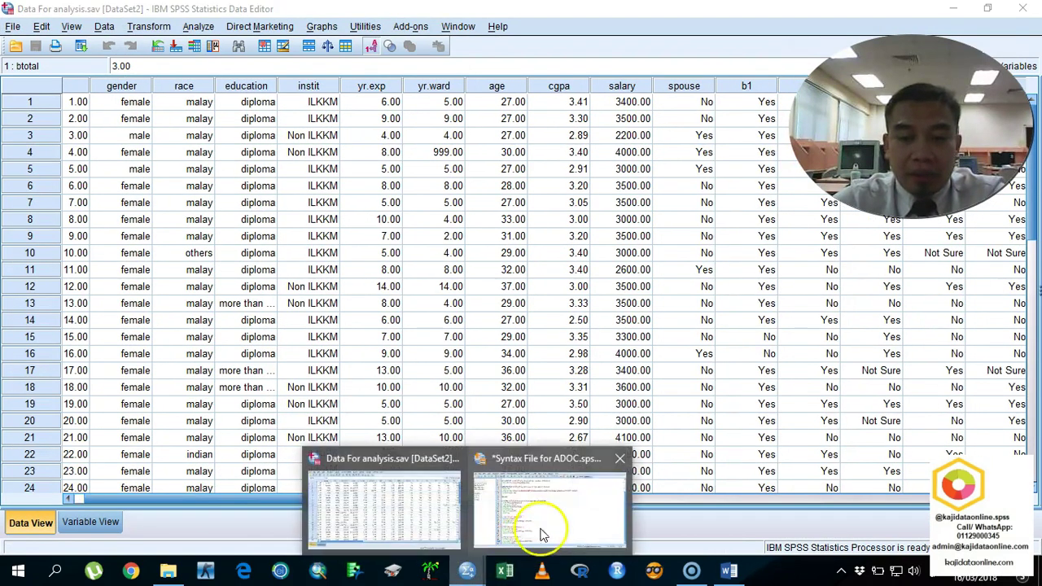
click(537, 529)
Step: Paste a copy of the instit T-TEST block and check the spouse variable's numeric codes in Data View
drag(283, 501, 174, 461)
click(376, 509)
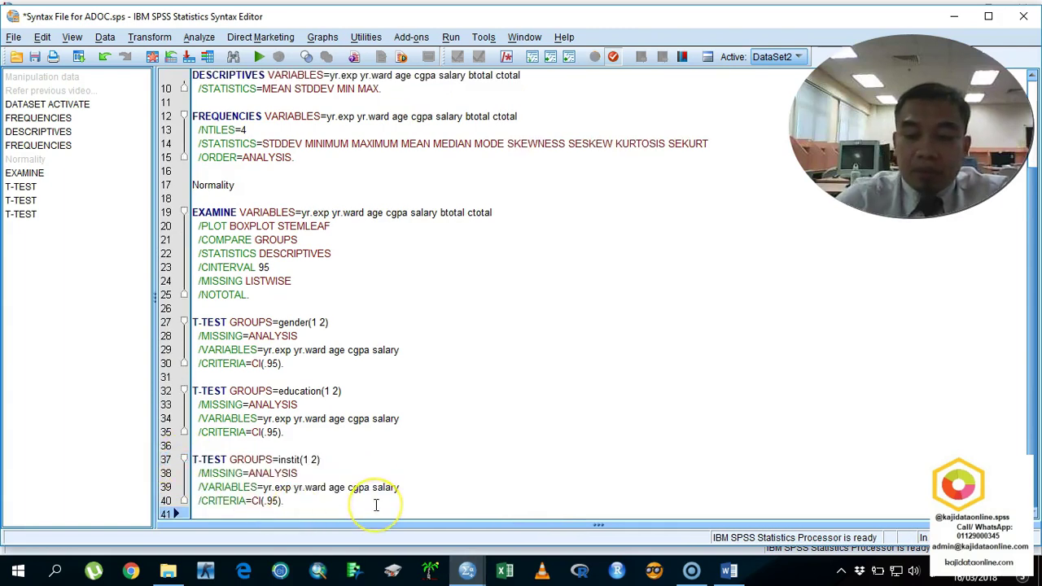
key(ctrl+v)
click(168, 572)
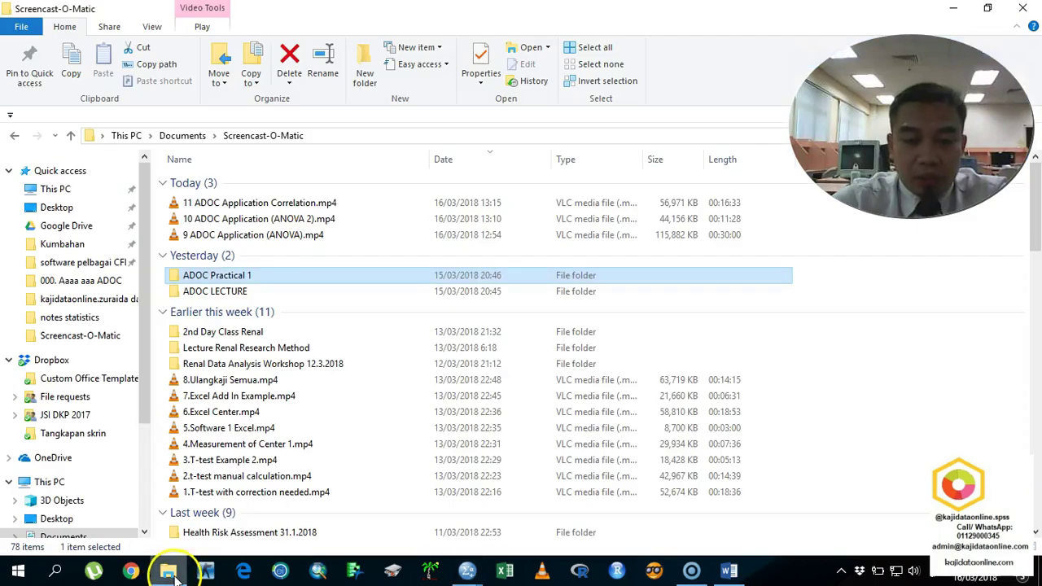
mouse_move(465, 554)
click(426, 530)
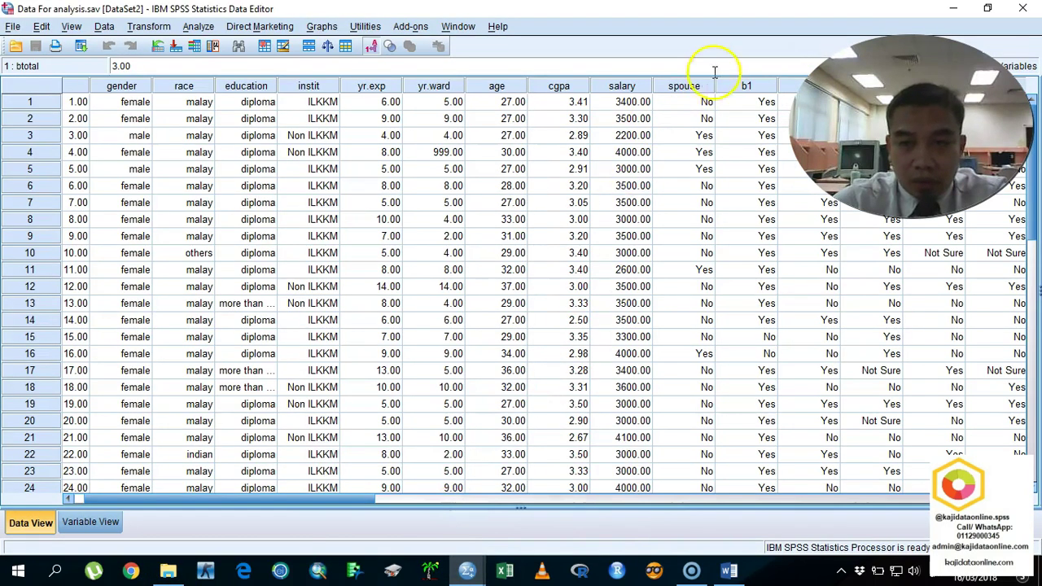
click(696, 86)
click(370, 46)
click(370, 46)
click(954, 10)
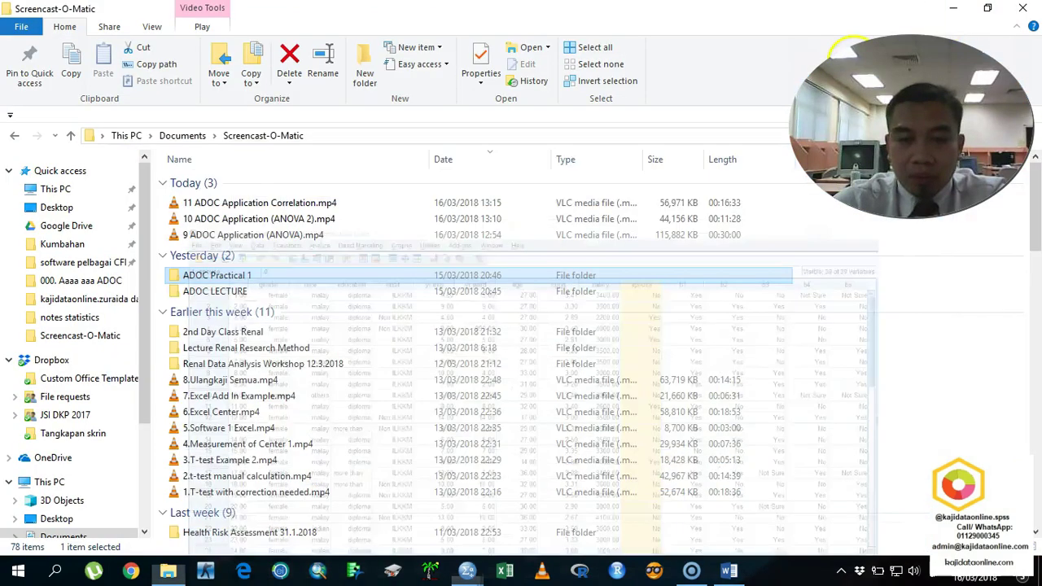
Step: Change the new block's grouping to spouse(1 0) and add a blank line after it
mouse_move(466, 570)
click(542, 520)
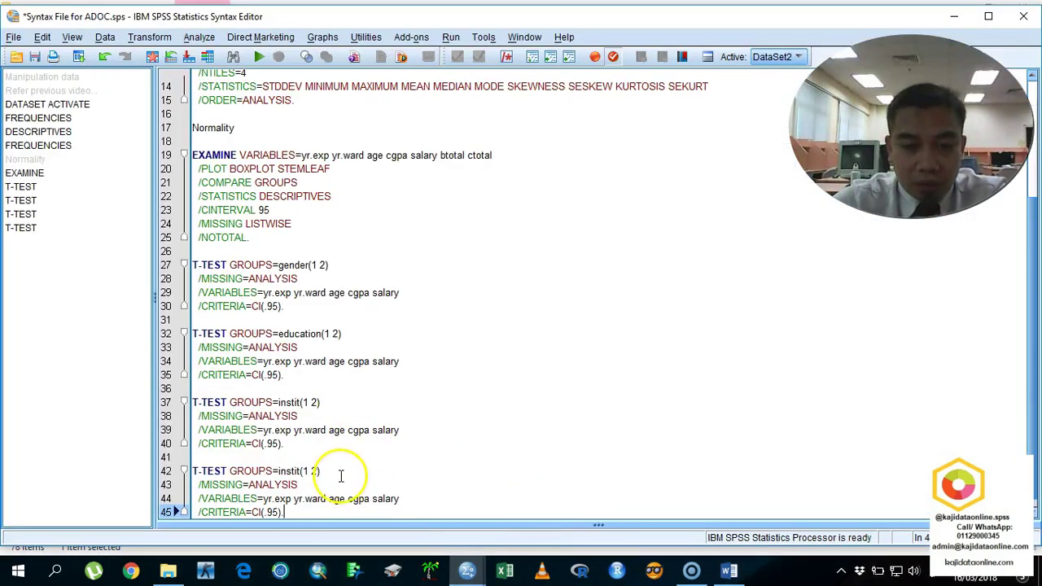
click(329, 473)
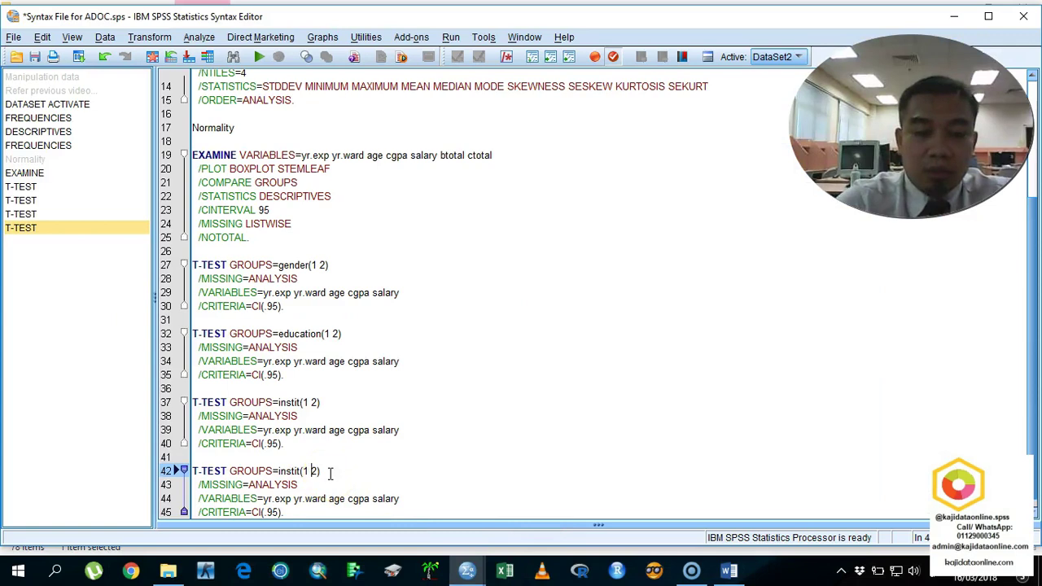
text(0)
click(297, 476)
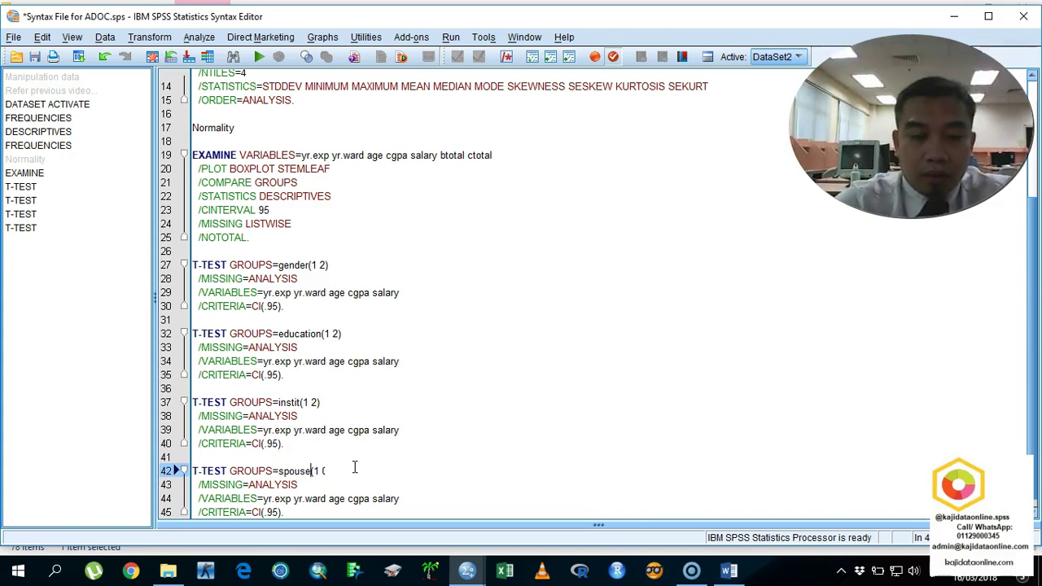
scroll(358, 440, down, 1)
click(298, 510)
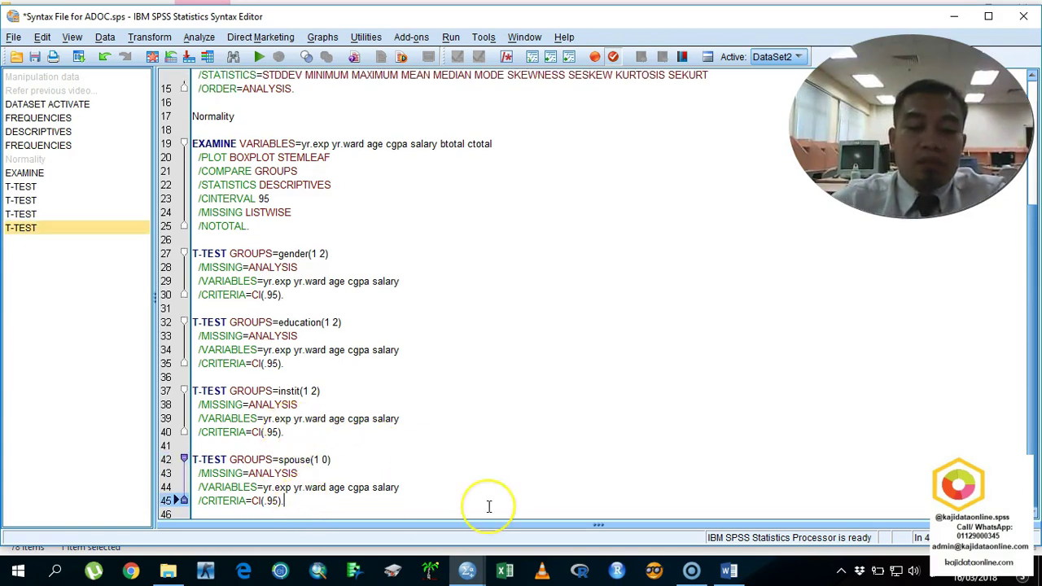
key(Return)
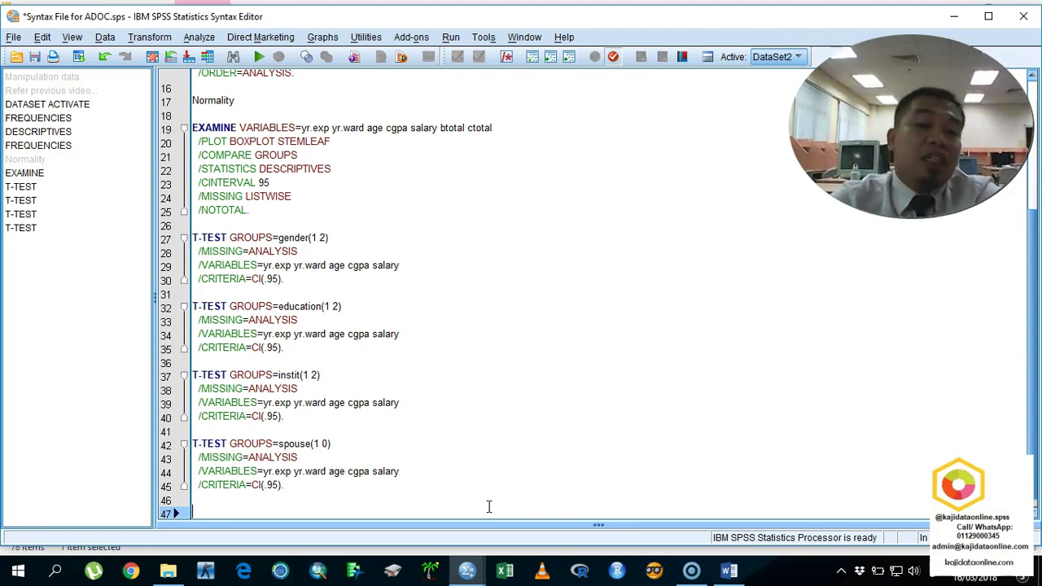
Step: Insert the heading 'Testing for differences (if differ than proceed to number three)' above the first T-TEST
click(441, 220)
key(Return)
key(Return)
key(Up)
text(Testing fo)
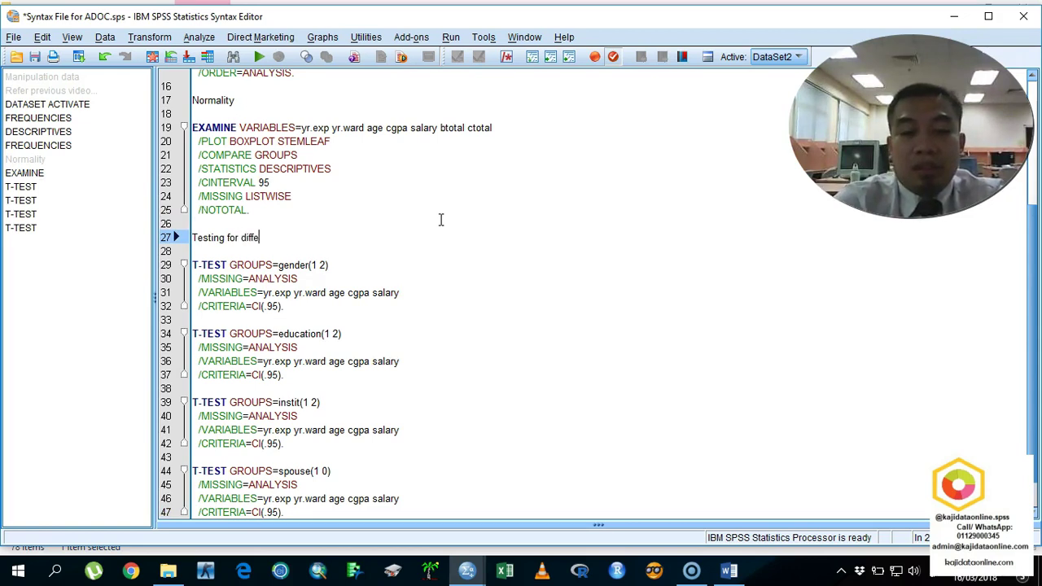
text(r differences (if differ than proceed to number three)
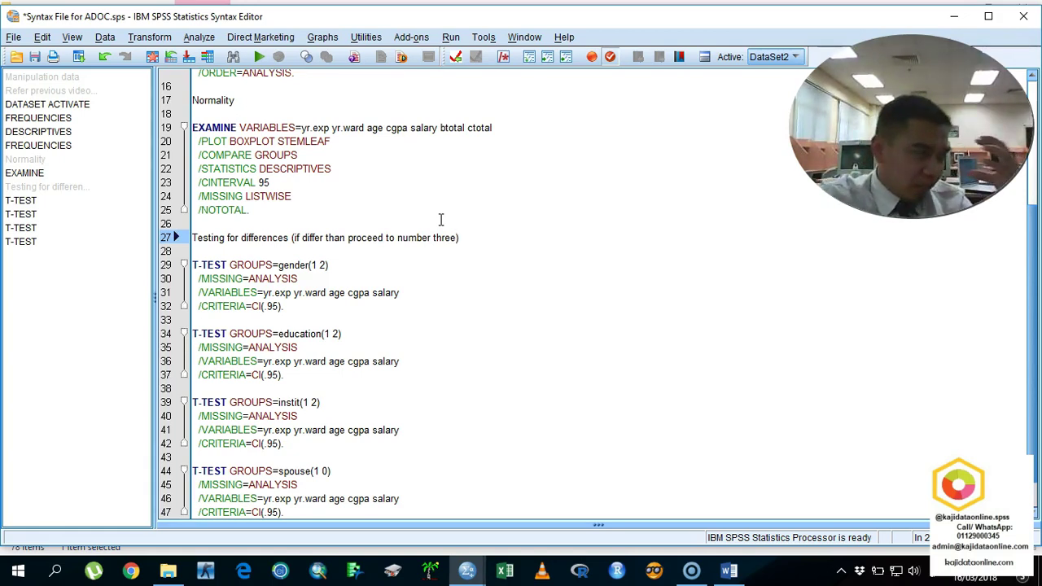
click(443, 233)
scroll(447, 376, down, 1)
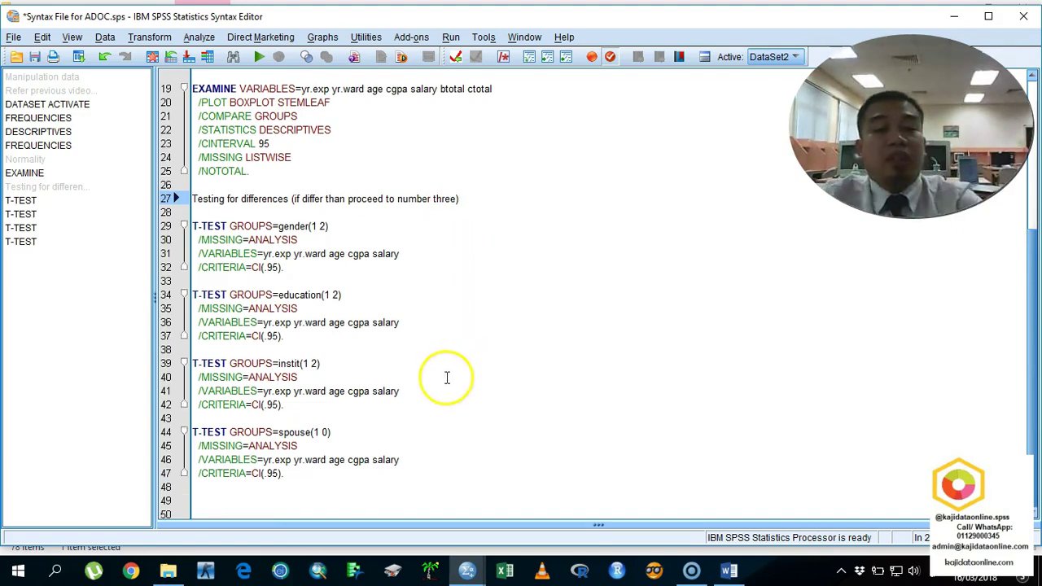
Step: Preview the One-Way ANOVA dialog with instit selected, then close it unused and return to the syntax
mouse_move(460, 572)
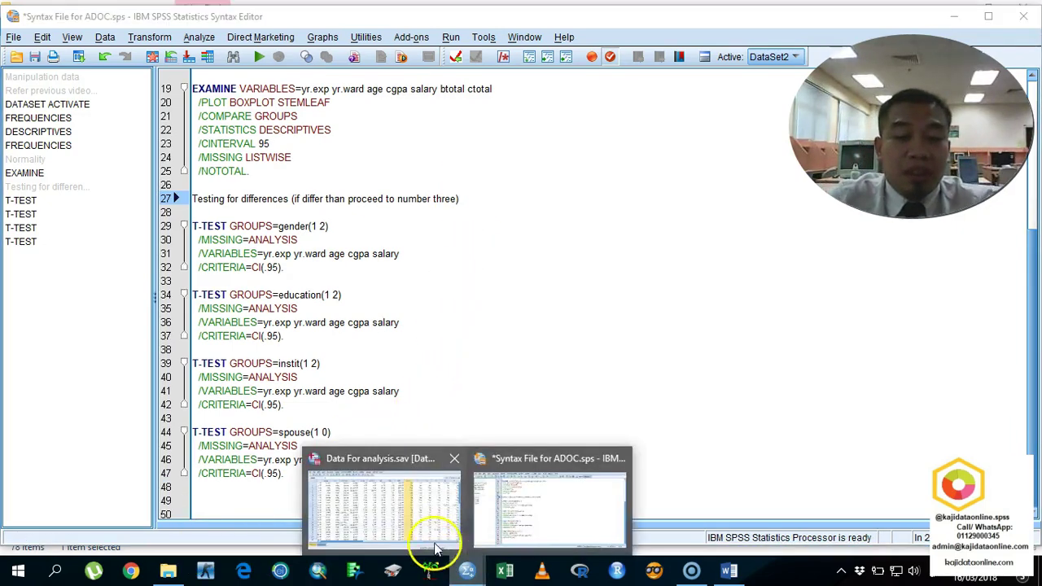
click(427, 542)
click(198, 26)
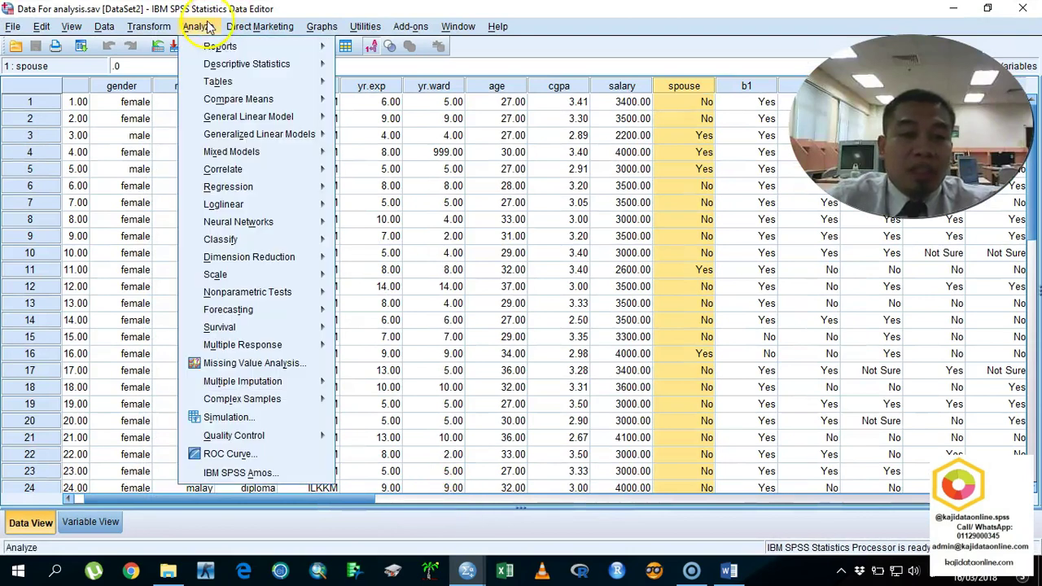
mouse_move(320, 104)
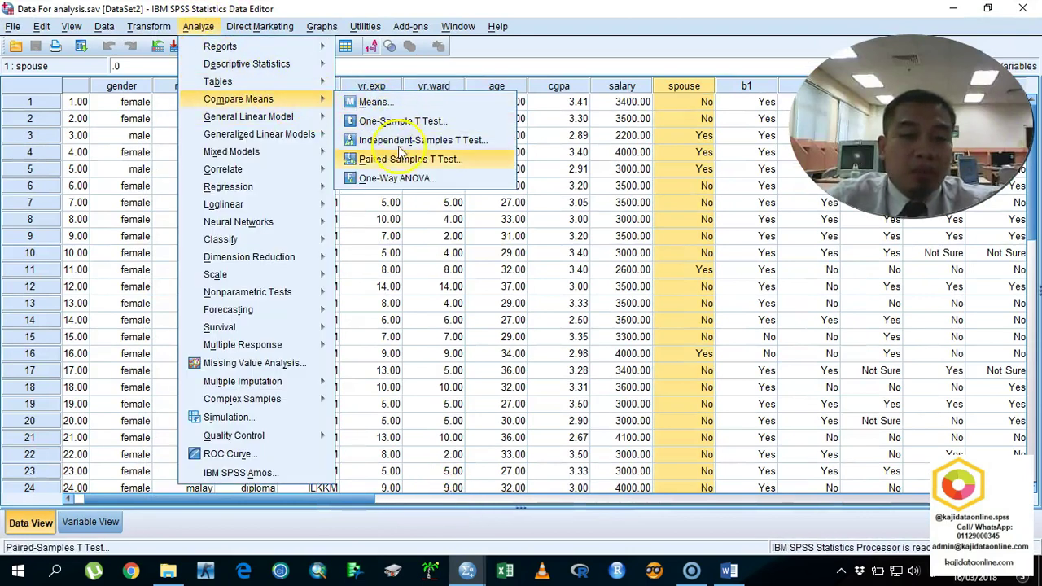
click(399, 179)
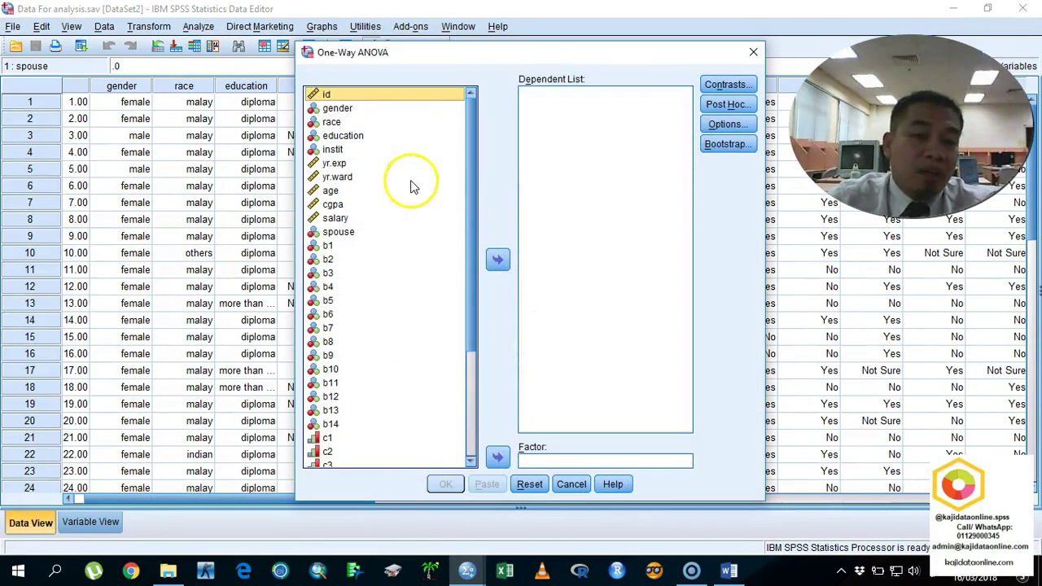
click(376, 149)
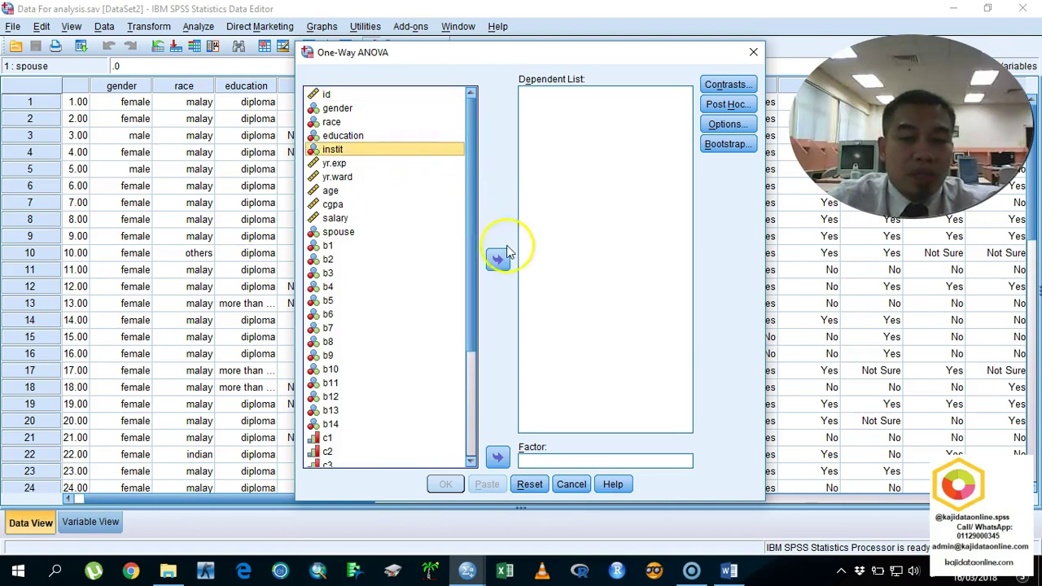
click(571, 483)
mouse_move(477, 565)
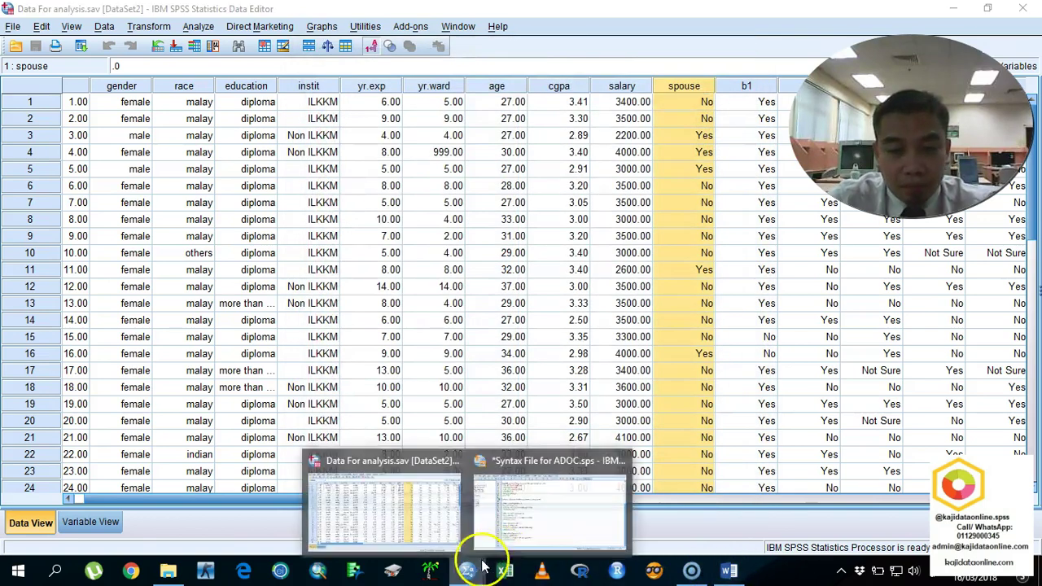
click(529, 528)
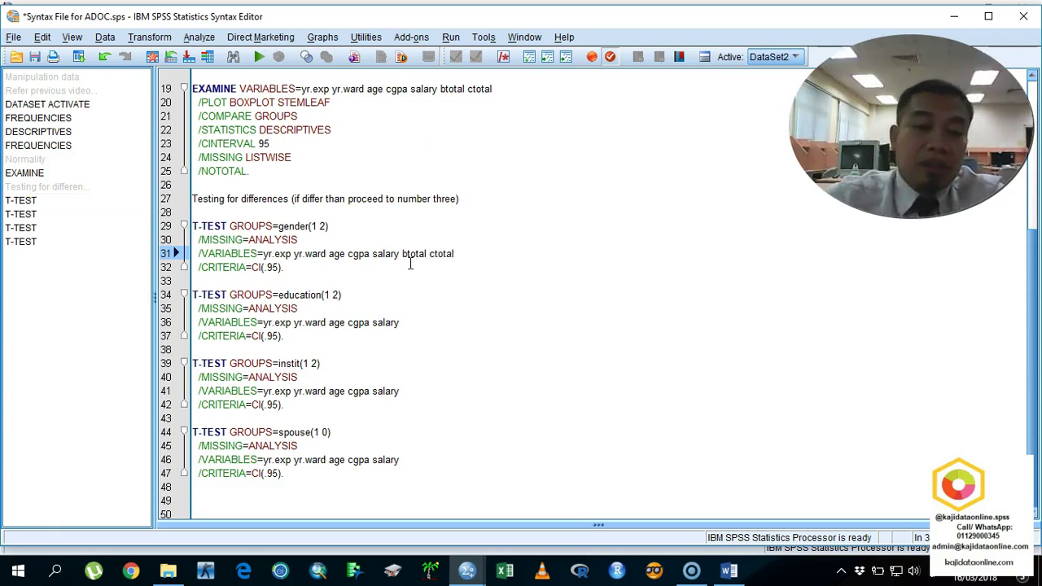
Step: Undo a stray btotal ctotal edit and start a 'Test differe' heading below the last T-TEST
drag(468, 271, 399, 255)
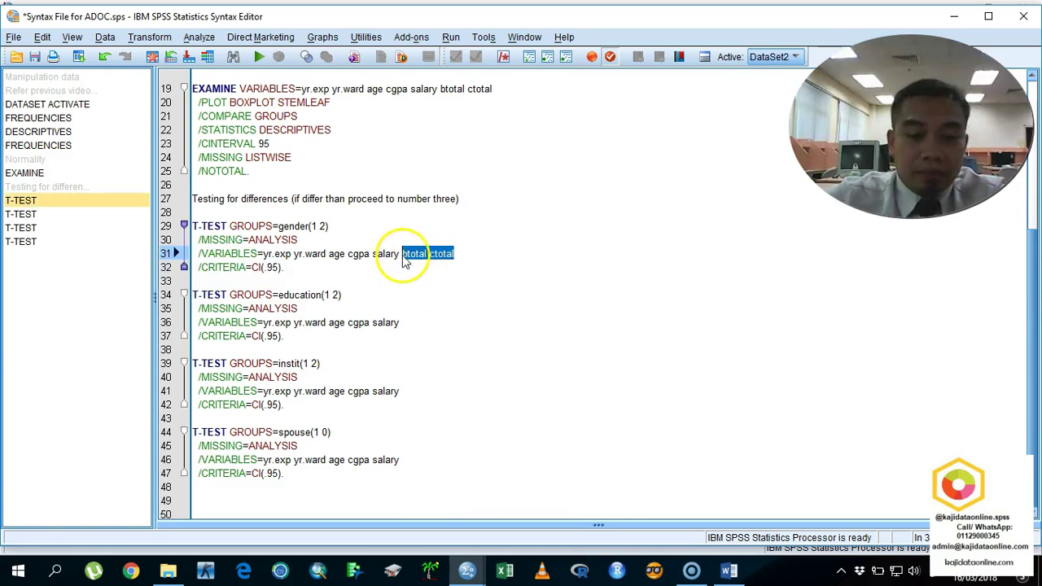
click(444, 324)
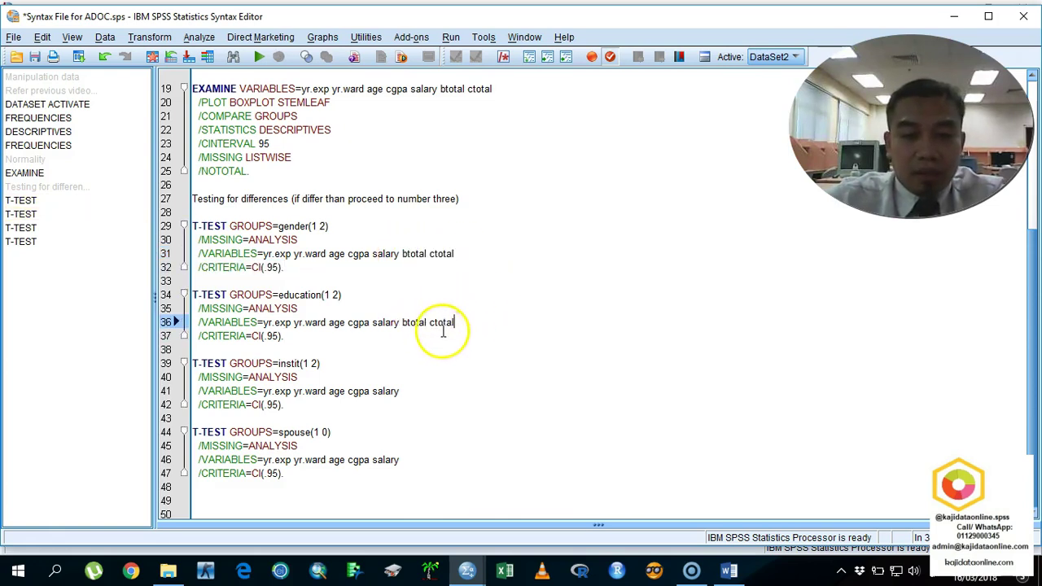
key(BackSpace)
key(BackSpace)
key(BackSpace)
key(BackSpace)
key(BackSpace)
key(BackSpace)
key(BackSpace)
key(BackSpace)
key(BackSpace)
key(BackSpace)
key(BackSpace)
key(BackSpace)
key(BackSpace)
key(BackSpace)
key(ctrl+z)
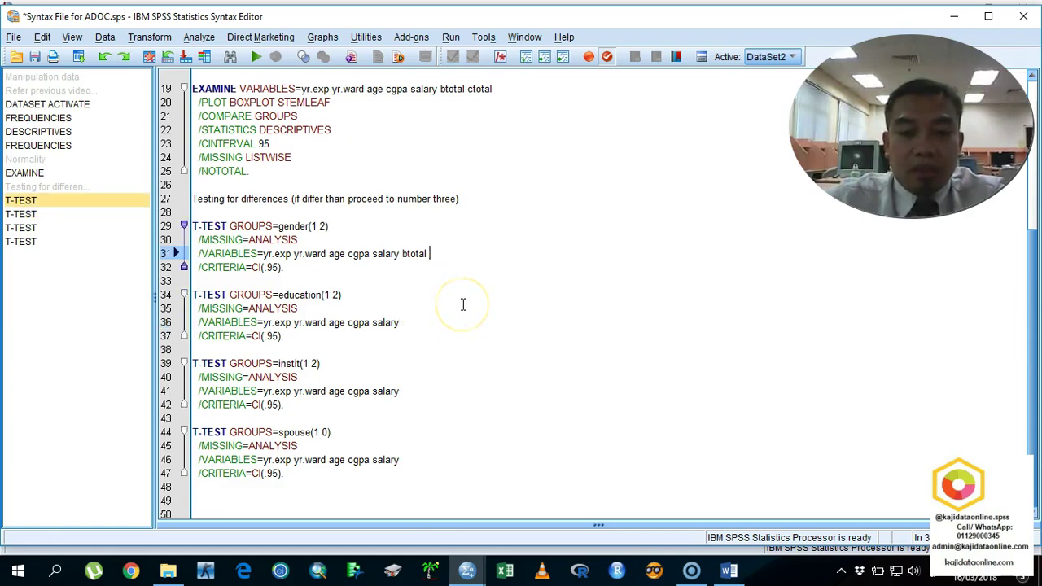
click(403, 293)
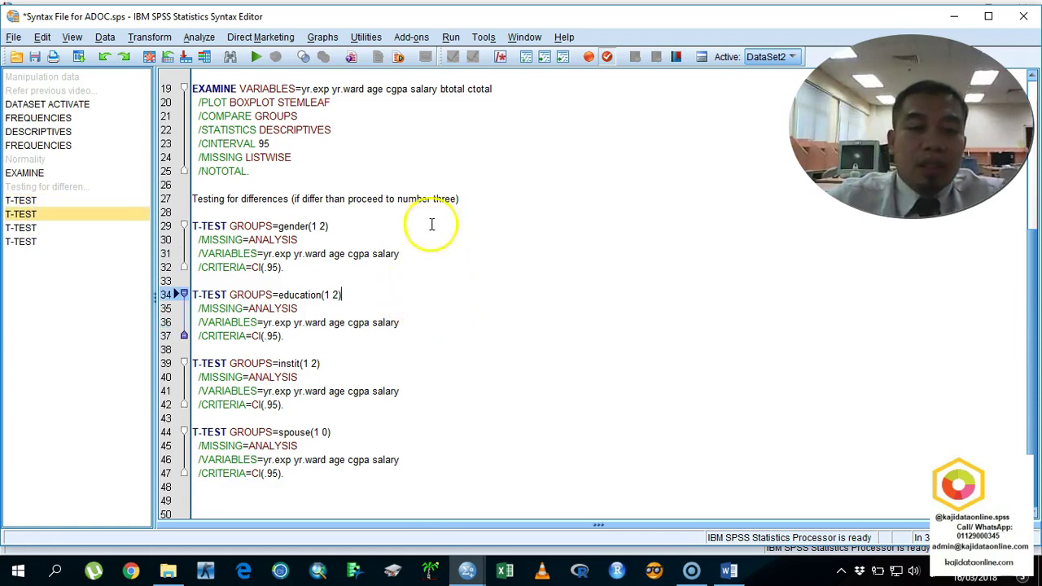
click(307, 505)
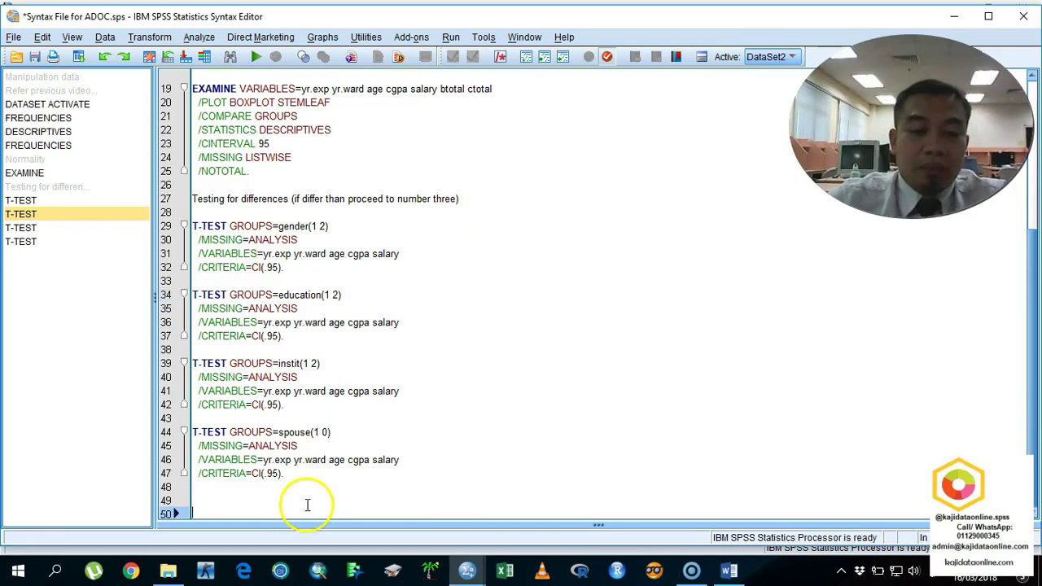
key(Up)
text(TEs)
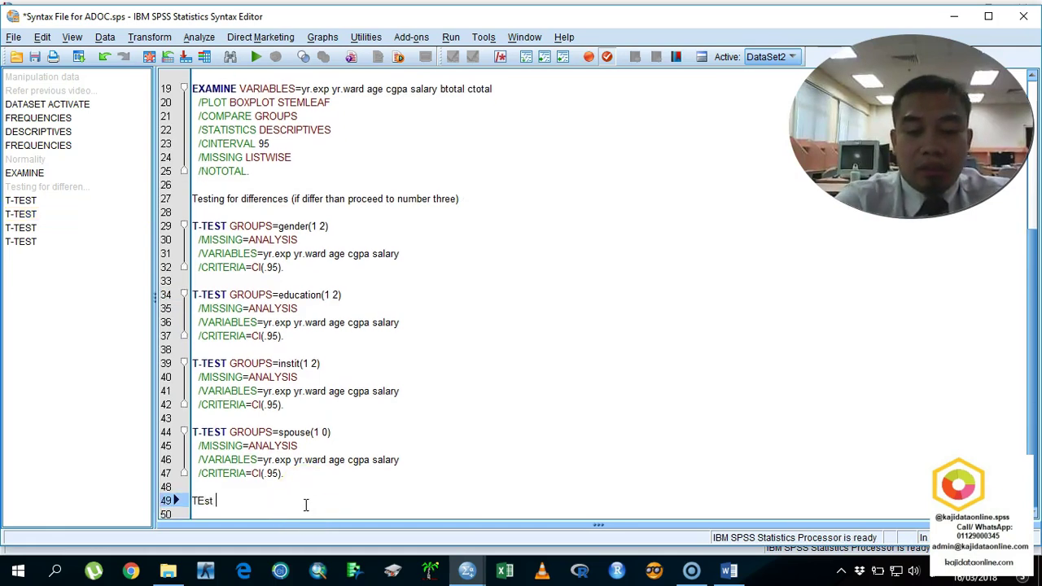
key(BackSpace)
key(BackSpace)
text(t d)
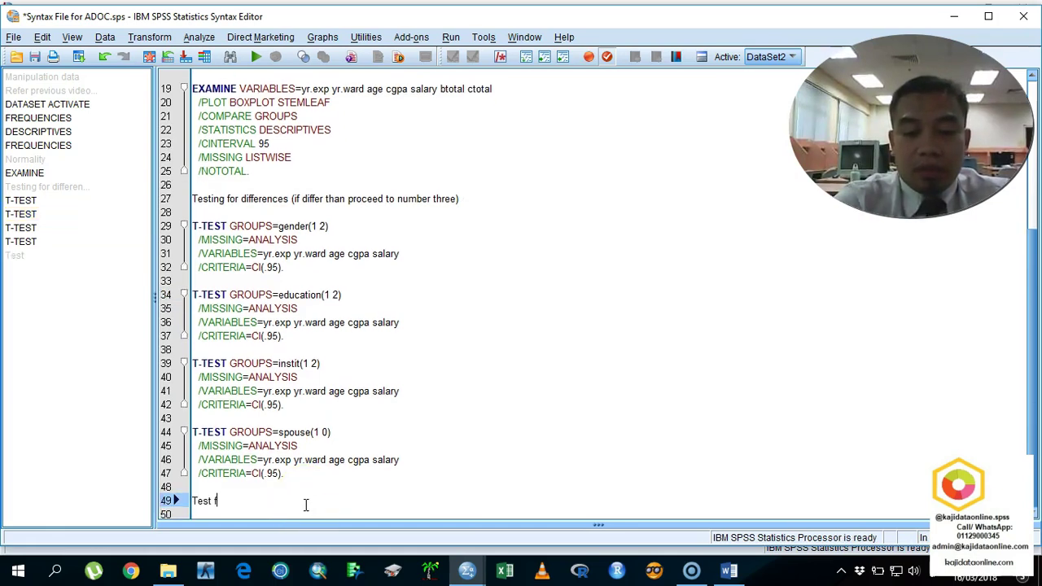
text(ifference)
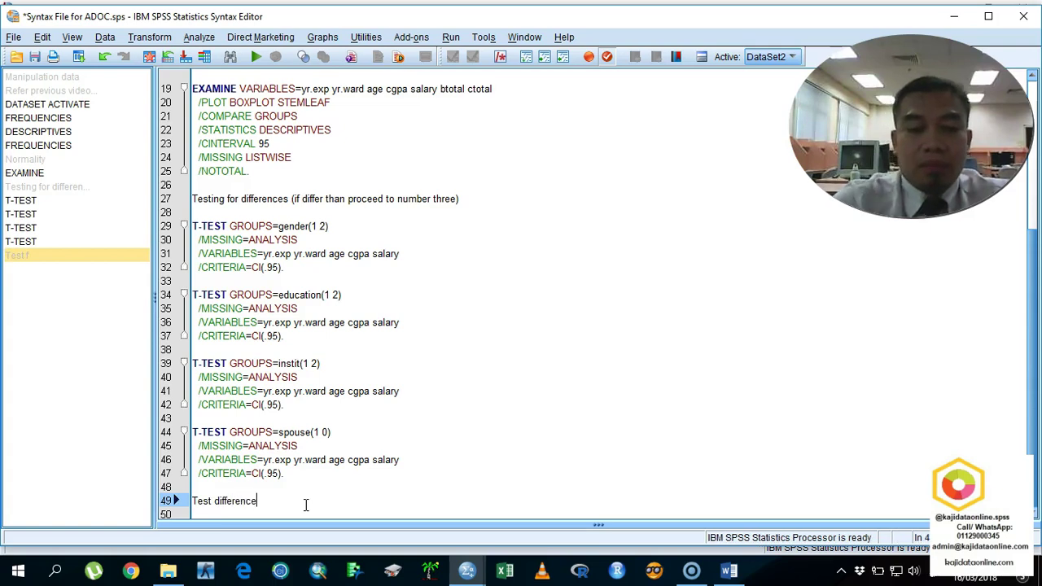
Step: Add btotal ctotal to line 31's variable list and paste it onto lines 36 and 41
click(540, 258)
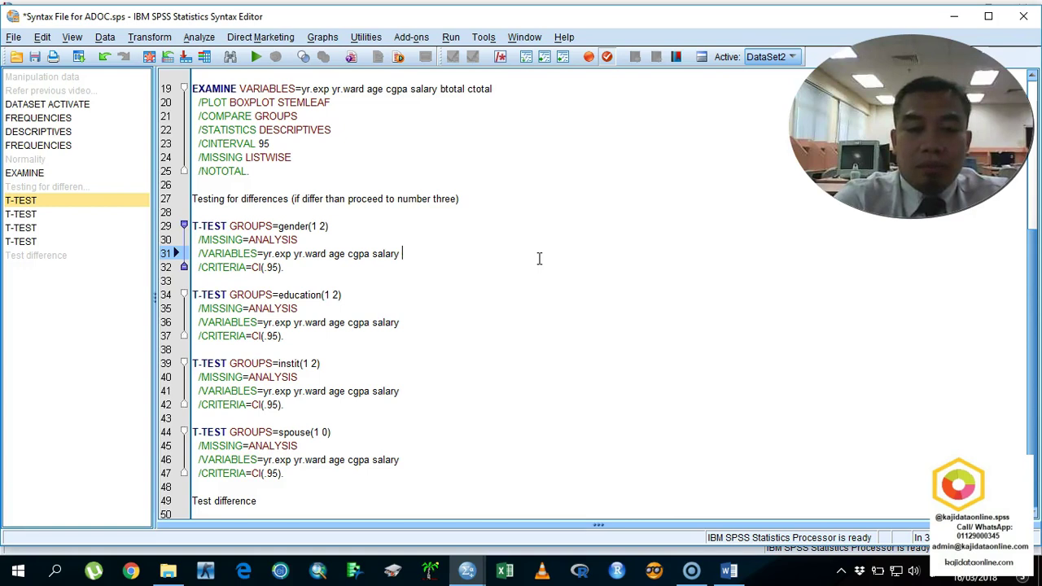
text(b)
text(ot)
key(BackSpace)
key(BackSpace)
text(total ctotal)
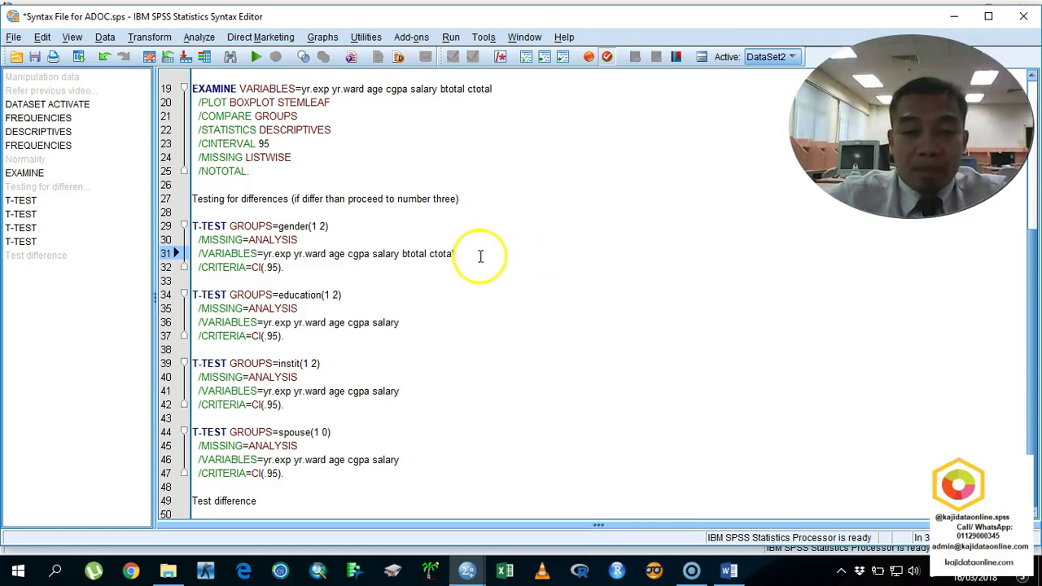
drag(456, 254, 400, 259)
key(ctrl+c)
click(432, 329)
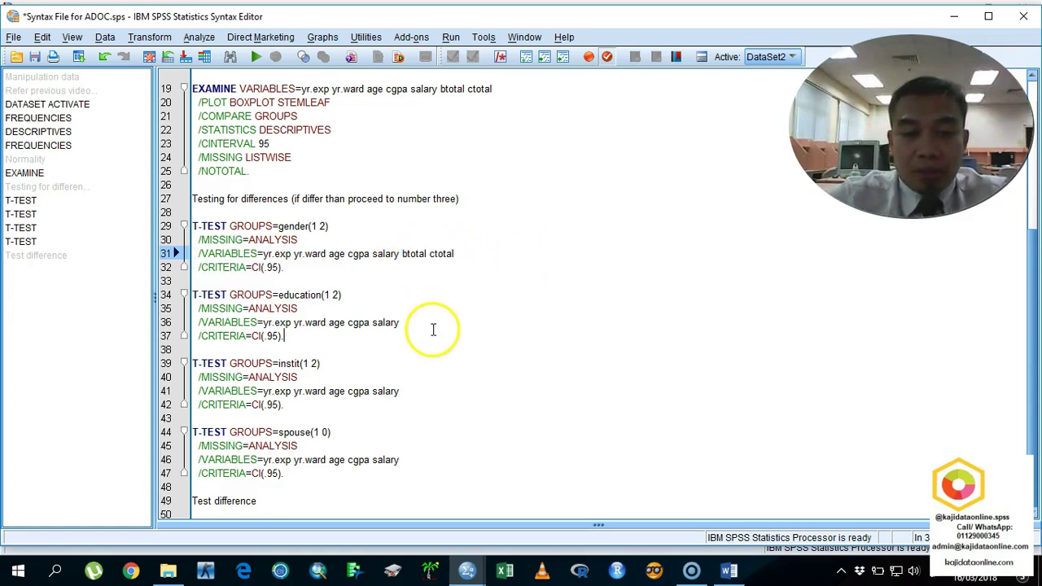
key(ctrl+v)
click(407, 392)
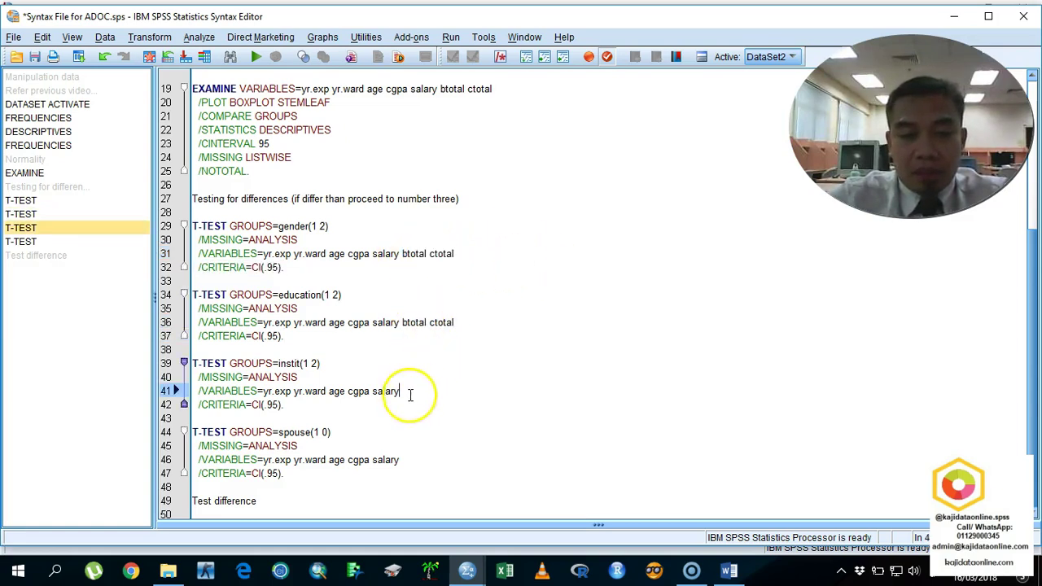
text(v)
key(BackSpace)
key(ctrl+v)
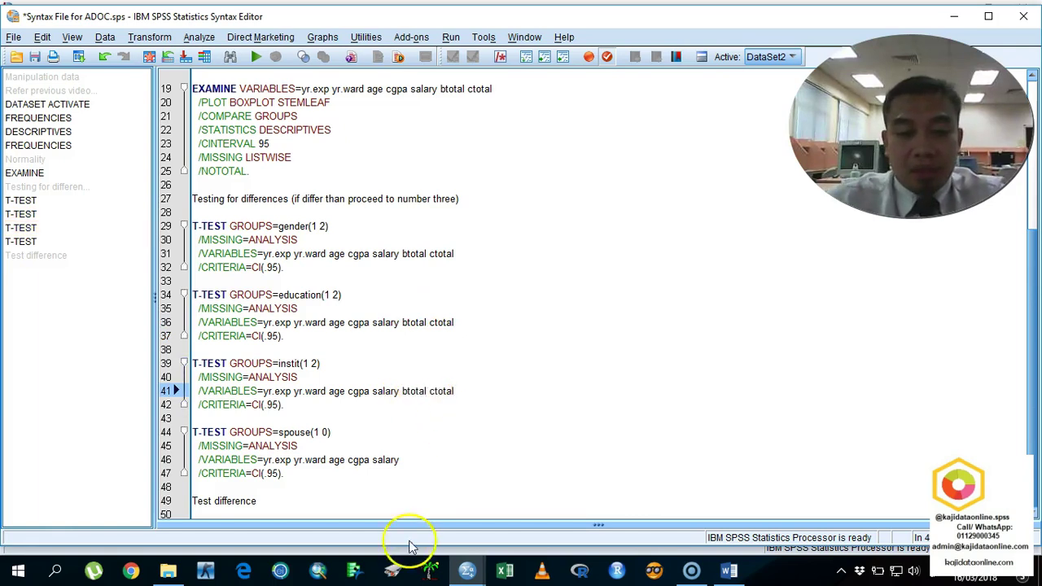
Step: Append '(ANOVA)' to the Test difference heading and start a new line below it
click(440, 461)
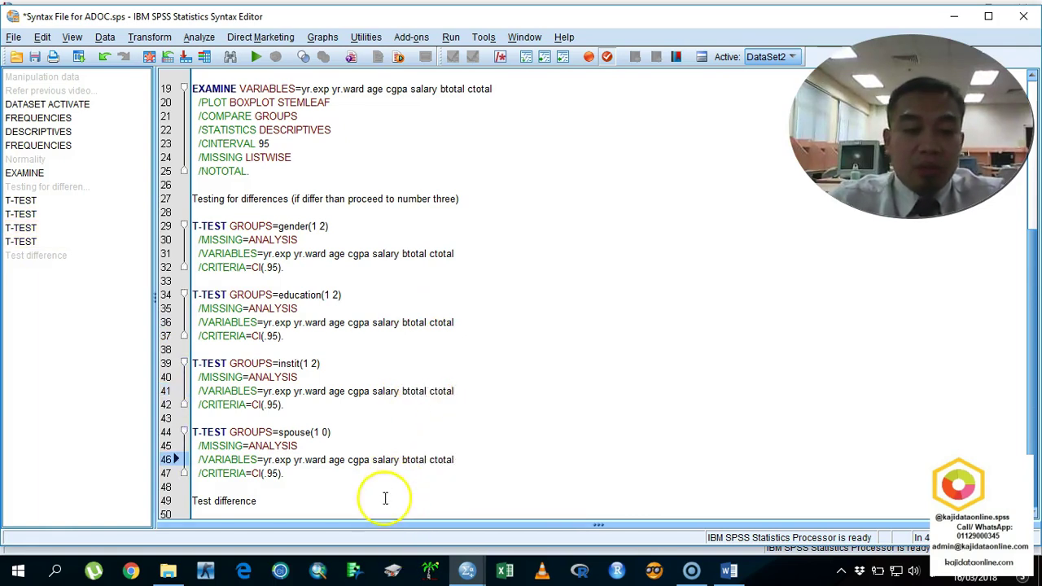
click(289, 503)
text(()
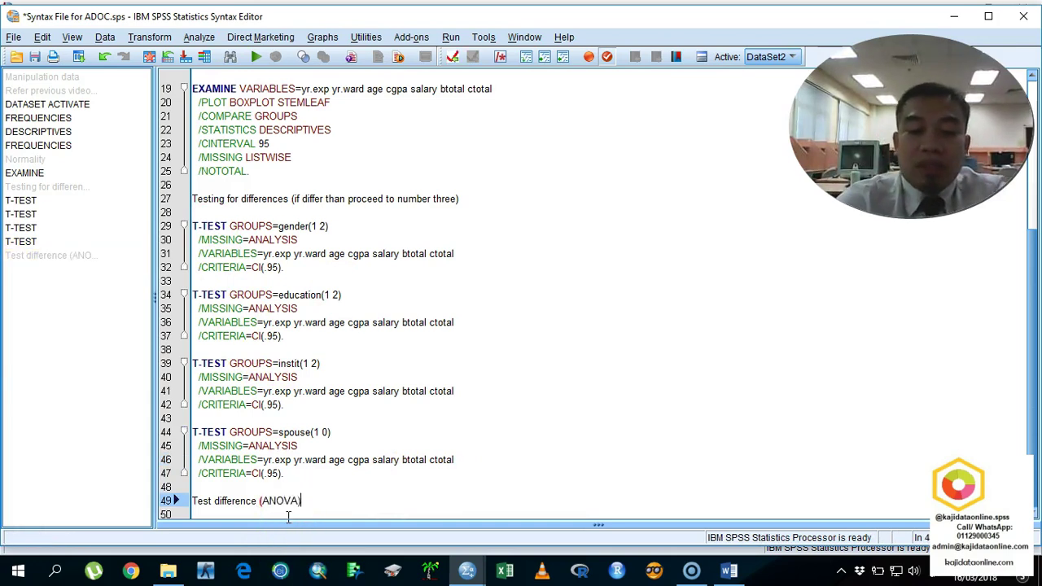
text(ANOVA))
key(Return)
key(Return)
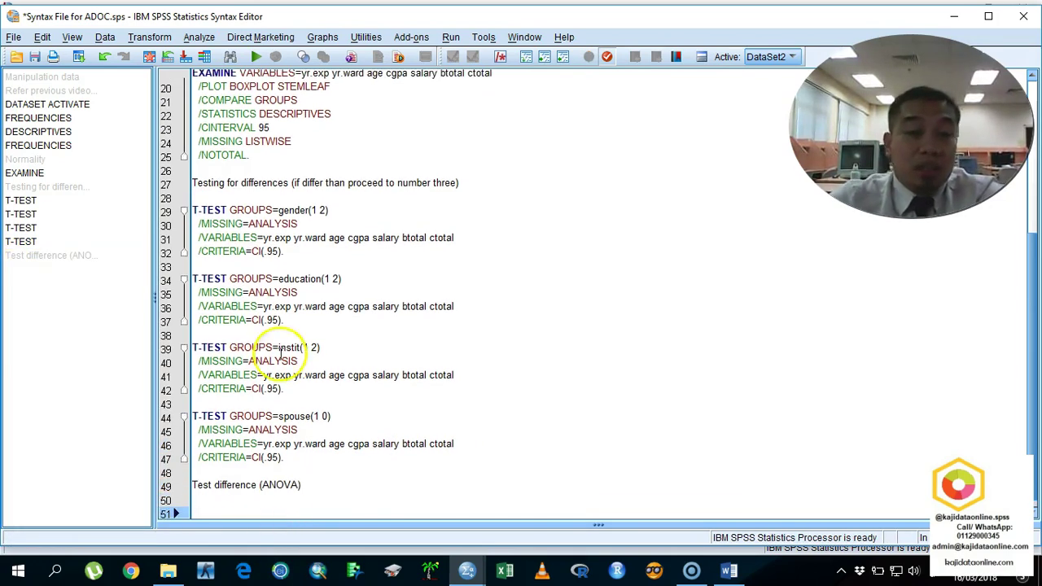
Step: Set One-Way ANOVA dependents to btotal, ctotal, then yr.exp through salary
click(199, 37)
mouse_move(317, 110)
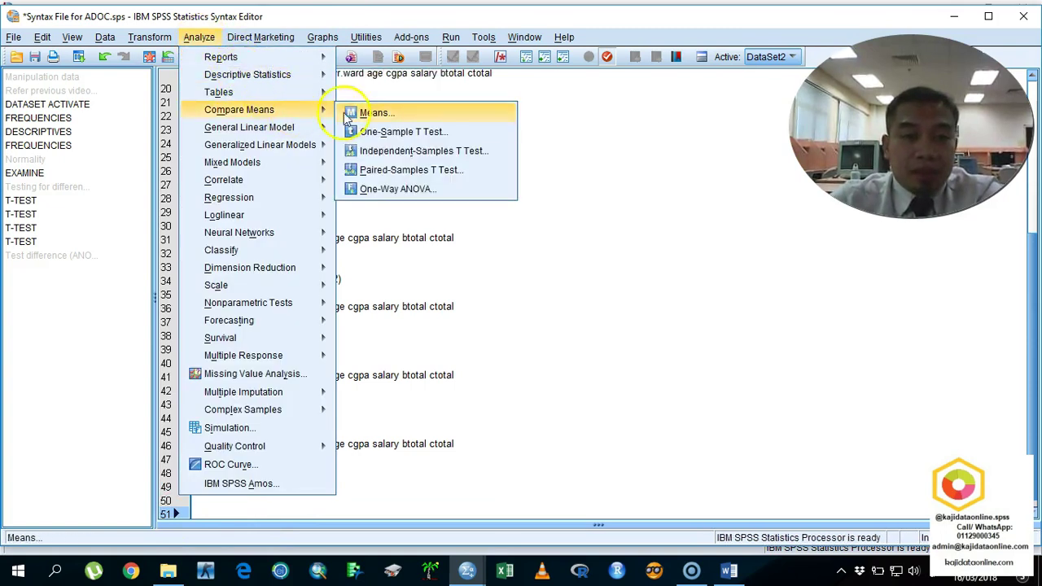
click(400, 189)
click(362, 163)
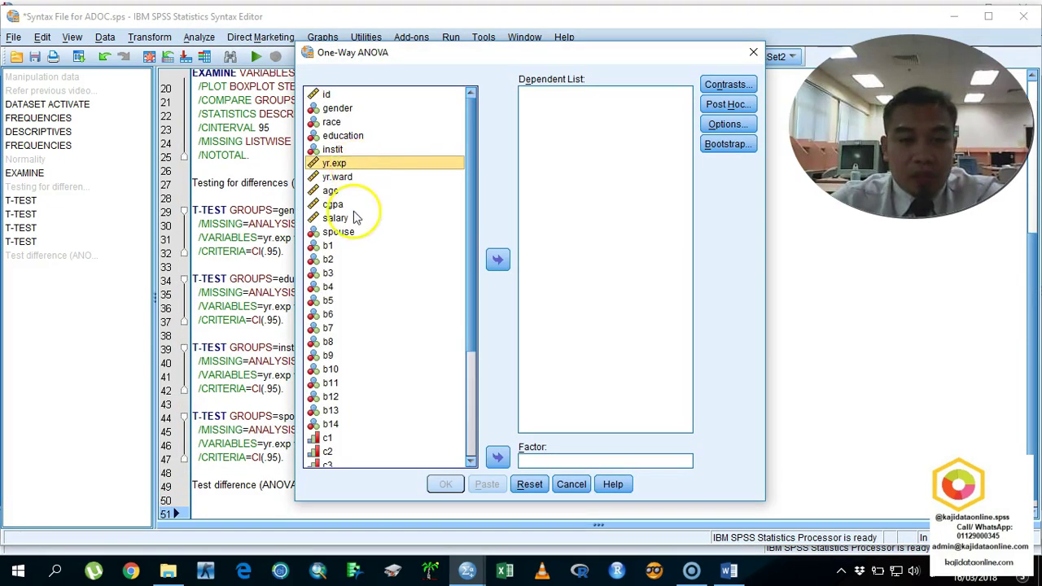
shift+click(334, 218)
click(497, 261)
scroll(465, 298, down, 3)
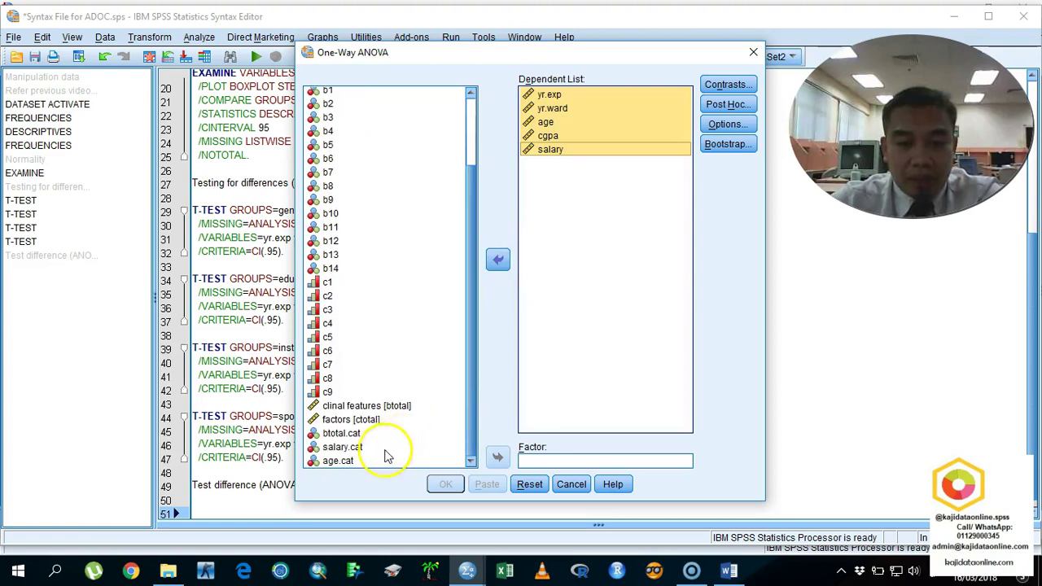
click(402, 408)
shift+click(391, 421)
click(497, 260)
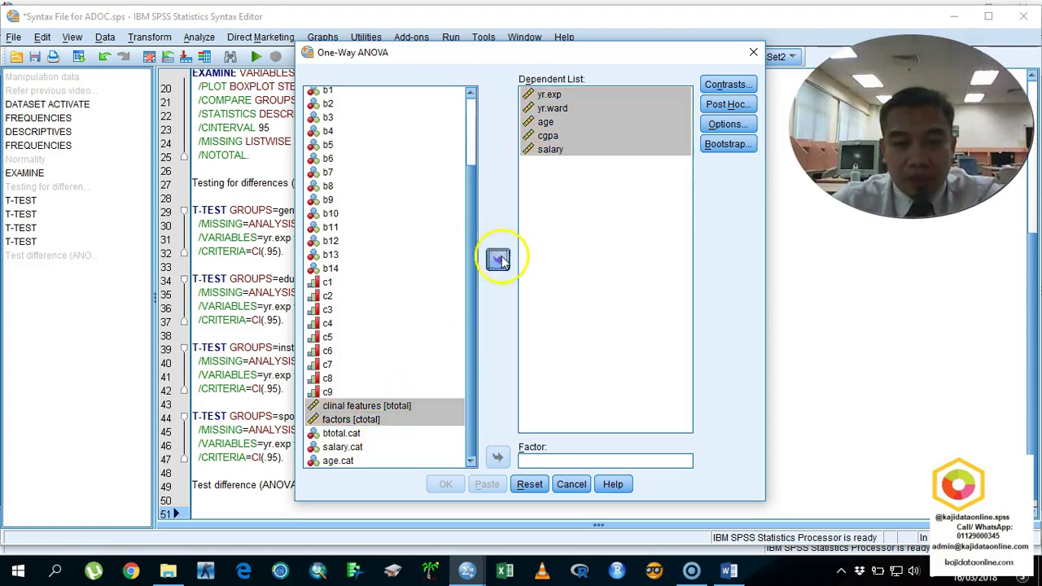
drag(551, 171, 570, 96)
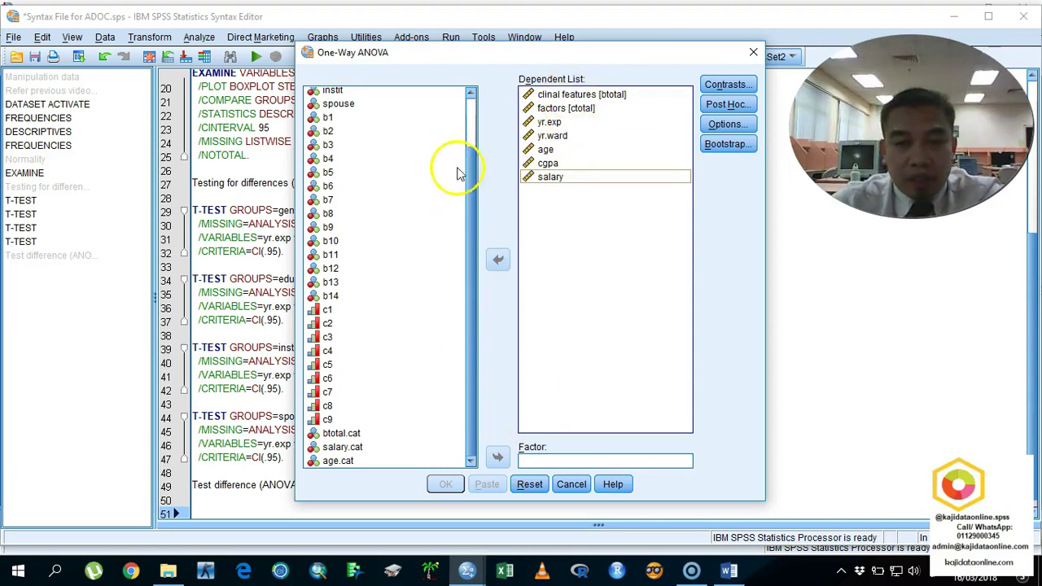
Step: Use race as the ANOVA factor, paste the ONEWAY command, and remove the blank lines above it
scroll(468, 114, up, 2)
click(327, 121)
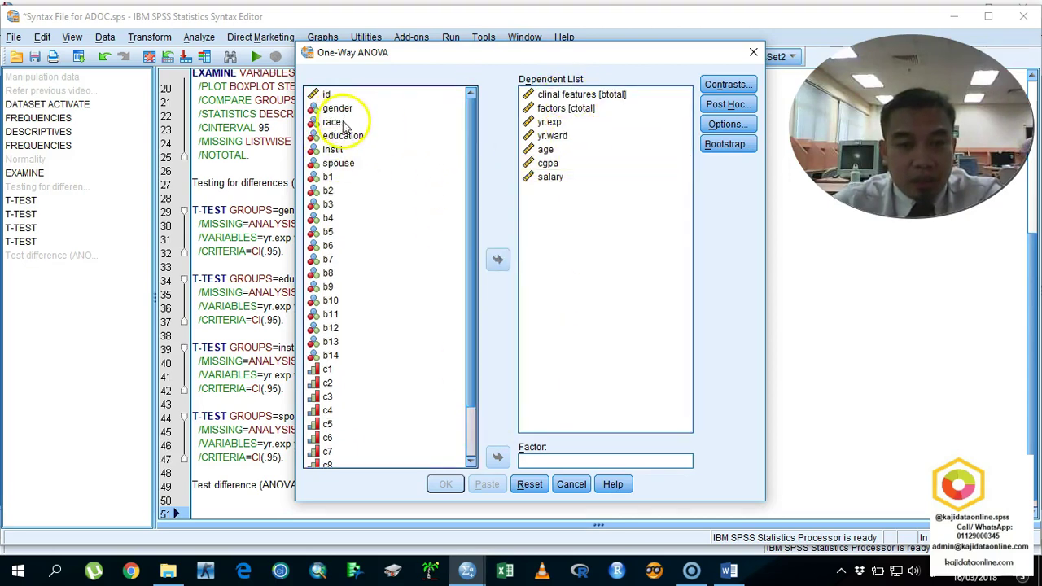
click(498, 457)
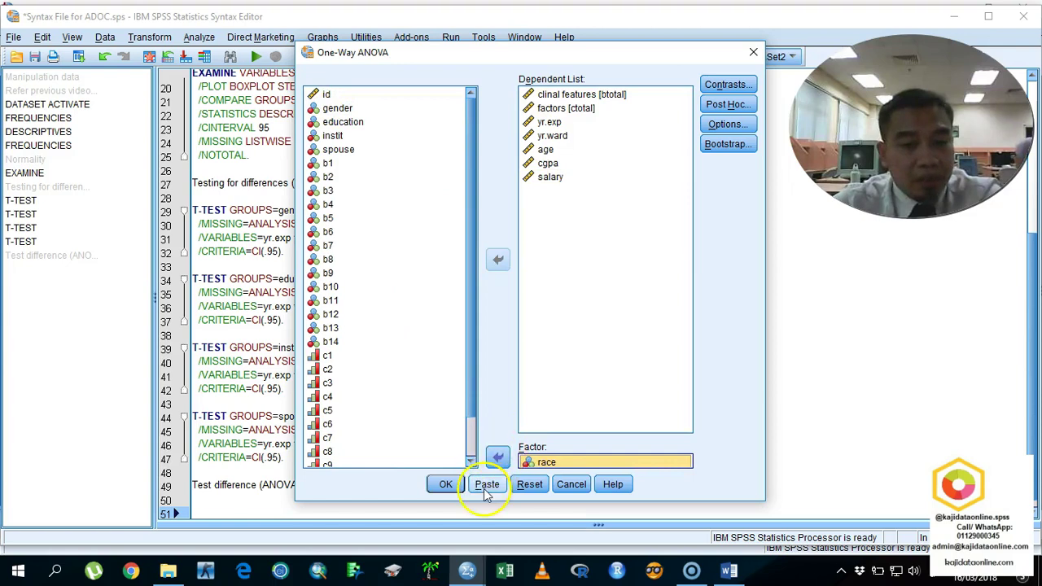
click(487, 484)
click(314, 467)
key(Delete)
key(Delete)
key(Delete)
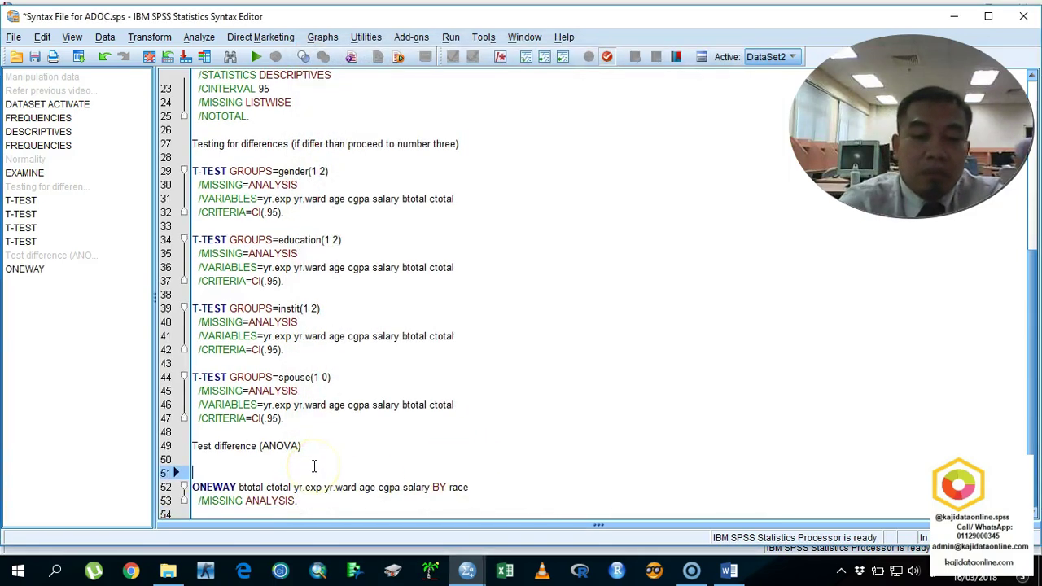
text(O)
Step: Duplicate the ONEWAY command and change BY race to BY salary.cat in the copy
drag(326, 495, 185, 484)
key(ctrl+c)
click(310, 498)
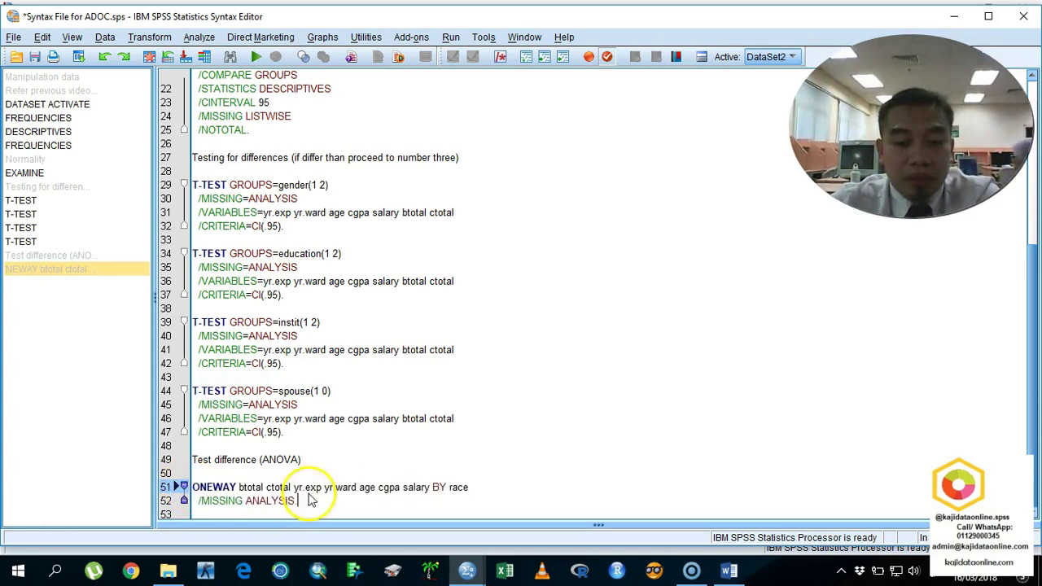
key(Return)
key(Return)
key(ctrl+v)
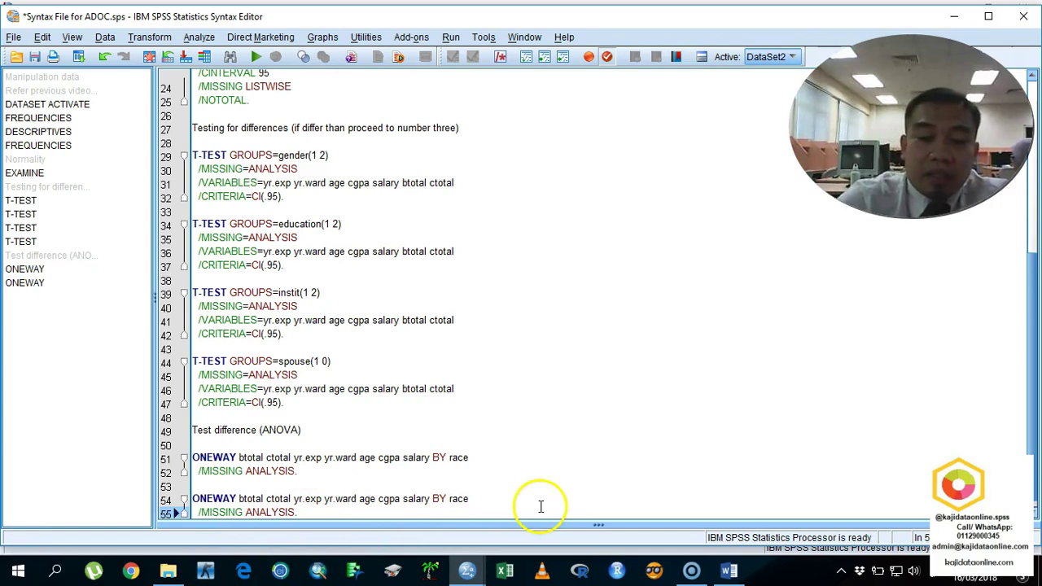
click(477, 497)
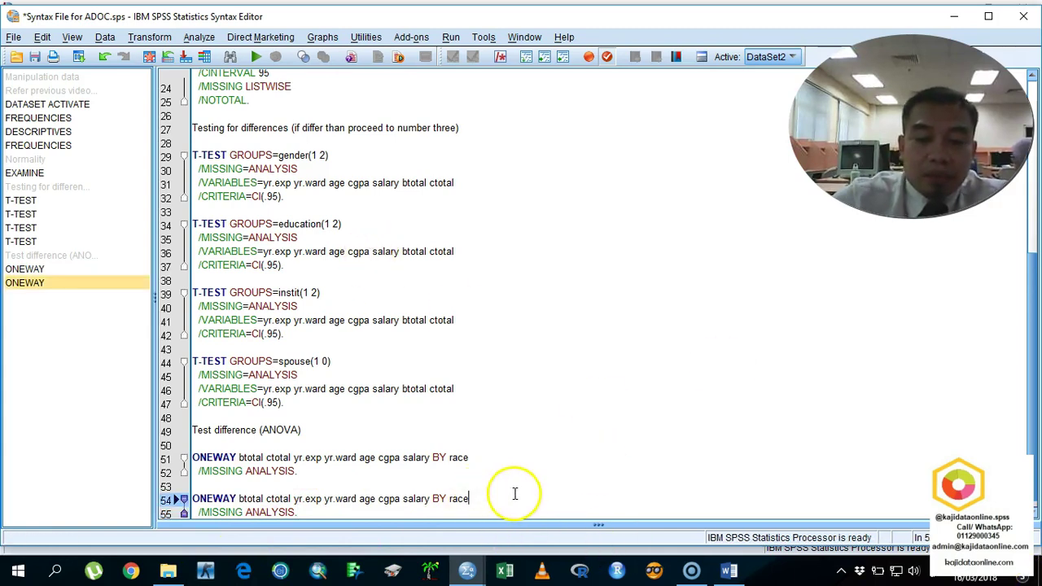
key(BackSpace)
key(BackSpace)
text(salary)
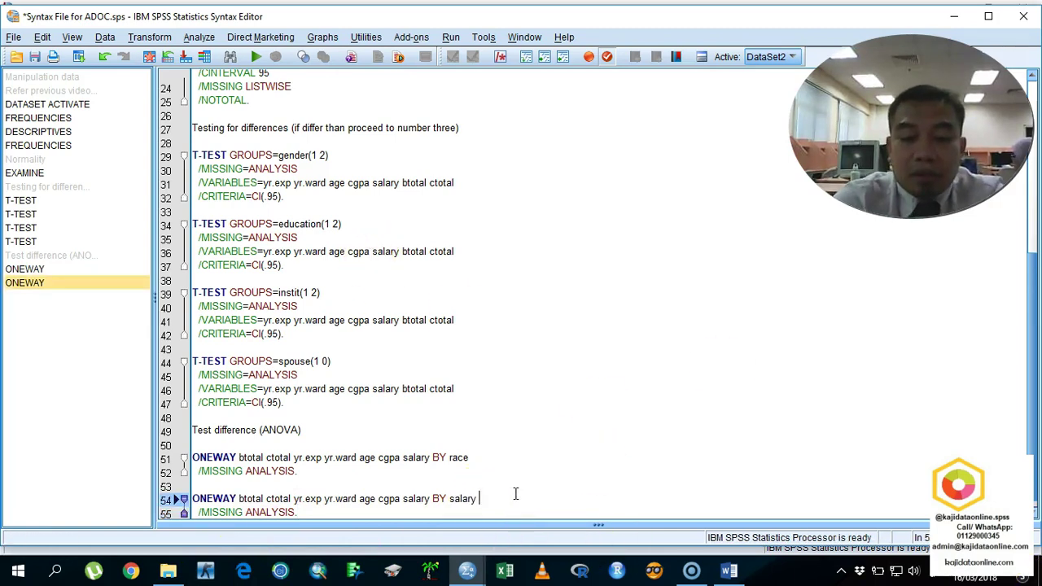
key(Down)
key(Down)
key(Down)
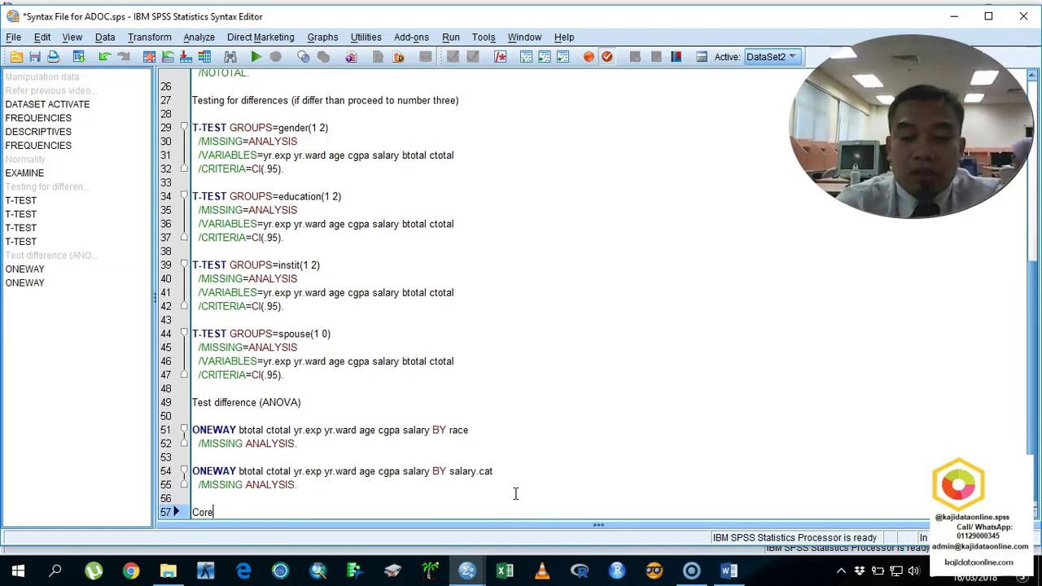
Step: Type a 'Correlation' heading line below the ANOVA commands
text(Core)
key(BackSpace)
text(relation)
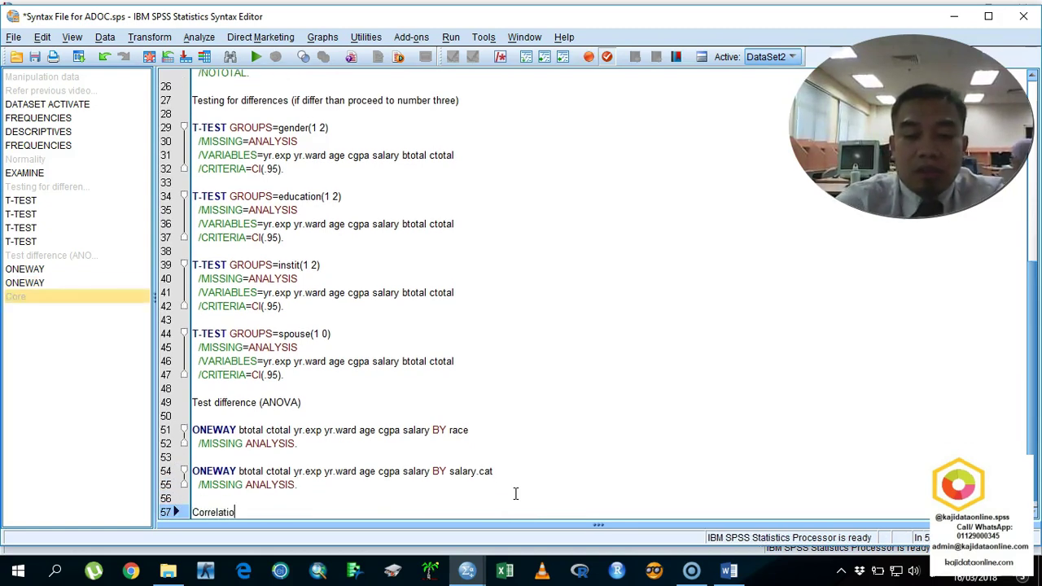
key(Return)
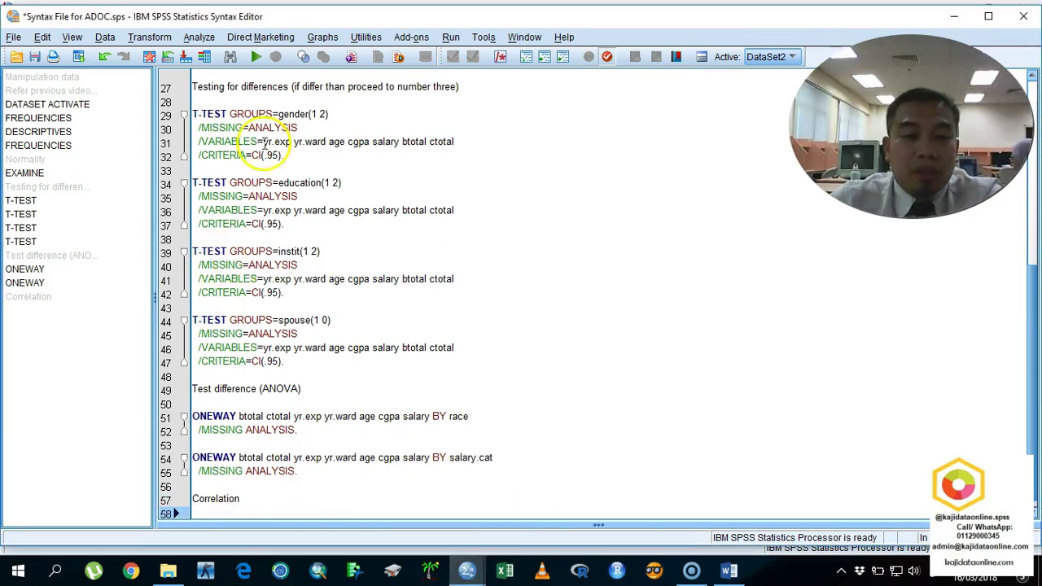
Step: Paste a bivariate CORRELATIONS command for btotal, ctotal and yr.exp through salary
click(199, 37)
mouse_move(261, 110)
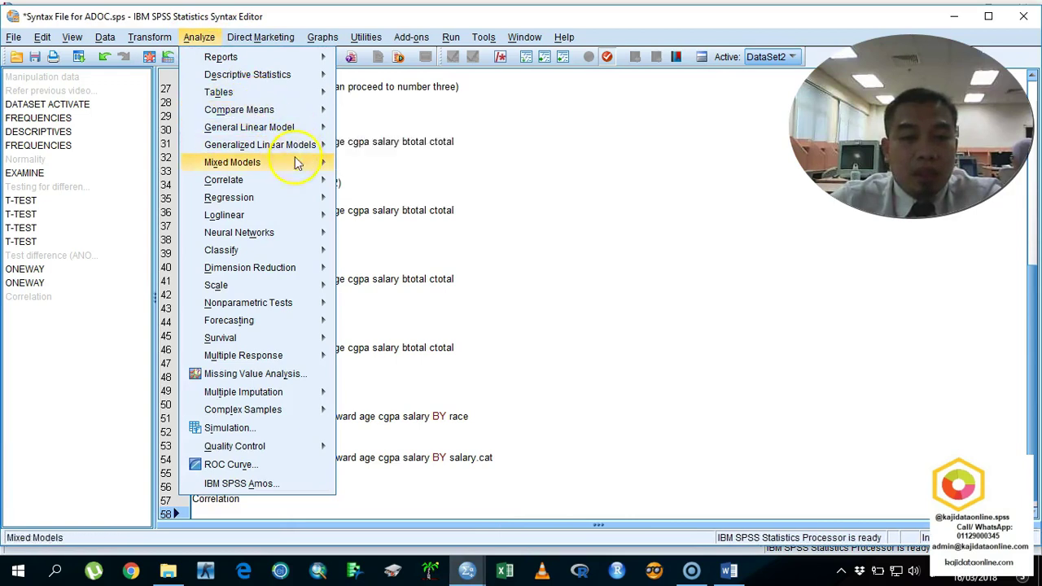
mouse_move(302, 183)
click(359, 185)
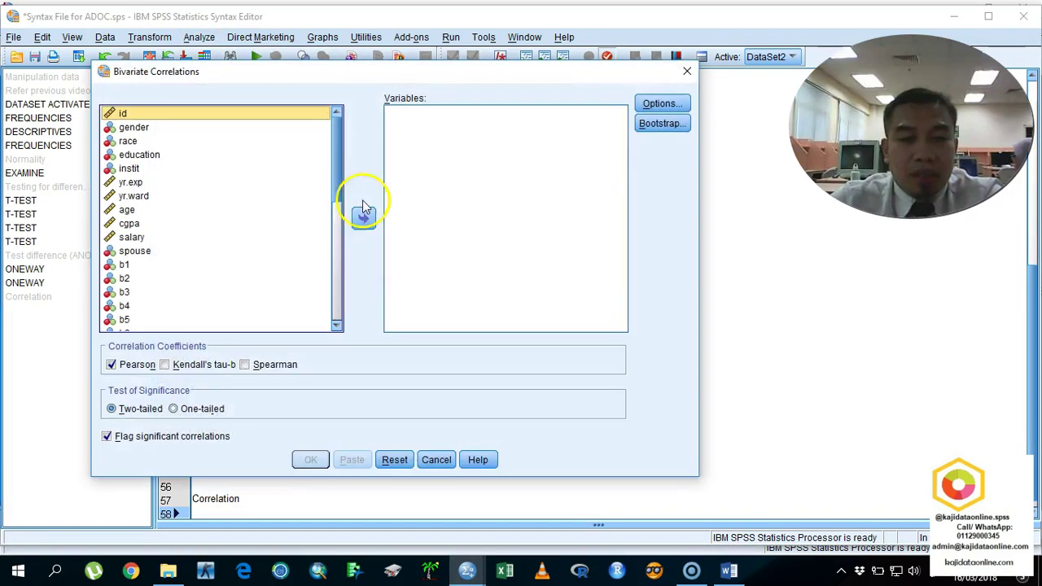
click(187, 182)
shift+click(180, 237)
click(363, 218)
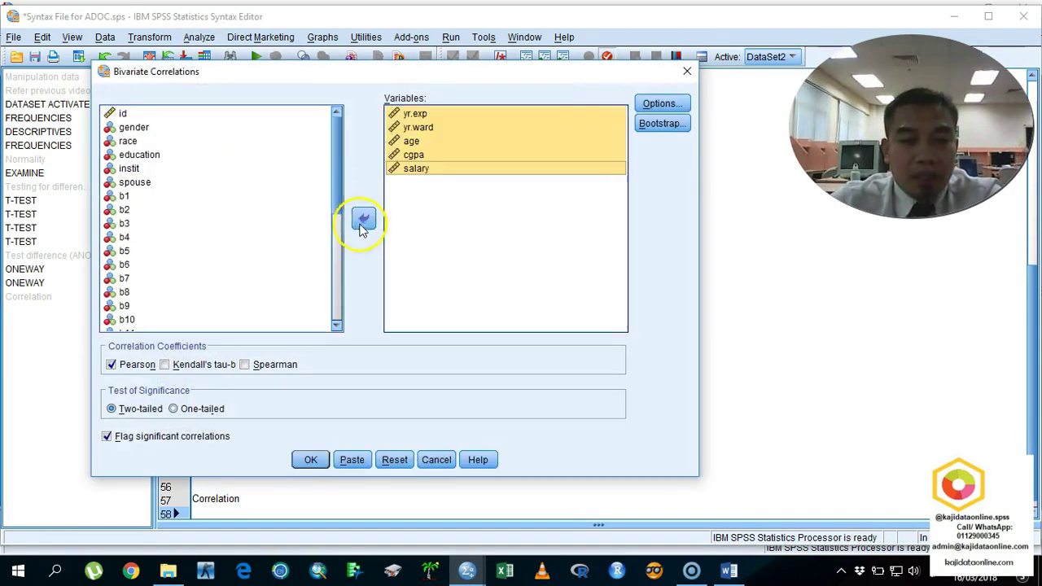
scroll(337, 210, down, 6)
click(252, 275)
shift+click(252, 282)
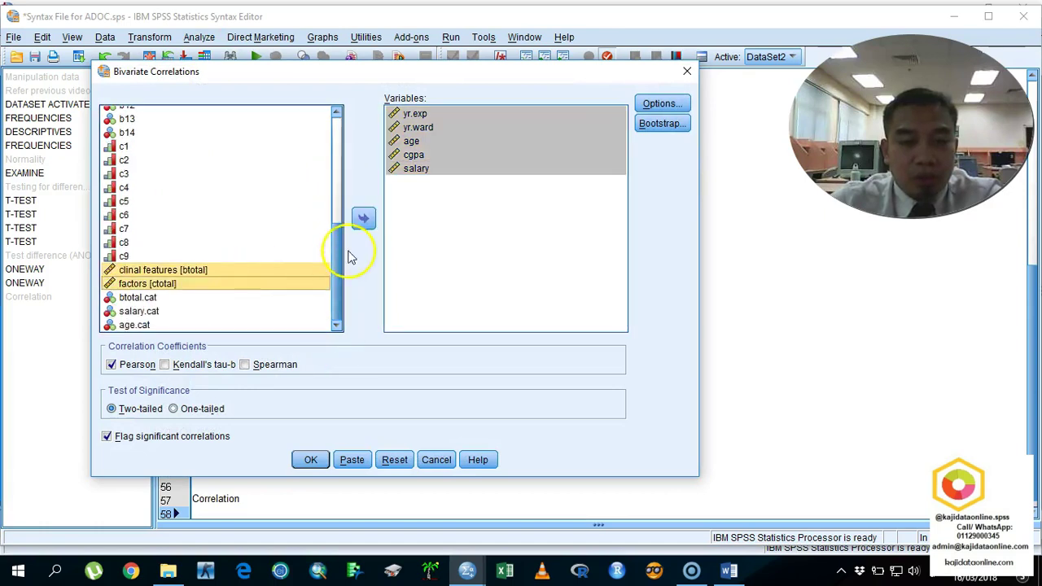
click(363, 218)
drag(465, 187, 466, 114)
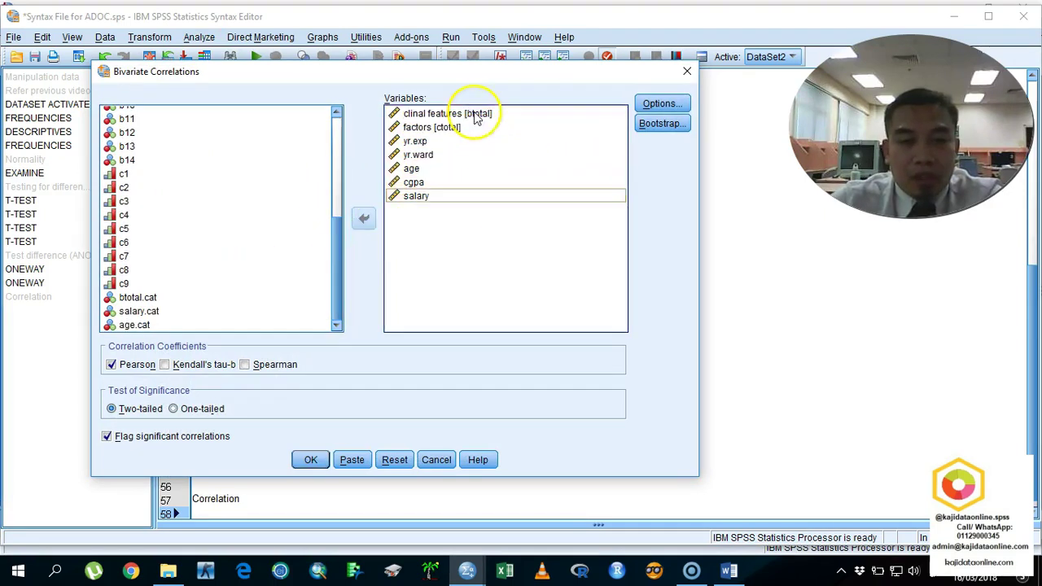
click(351, 460)
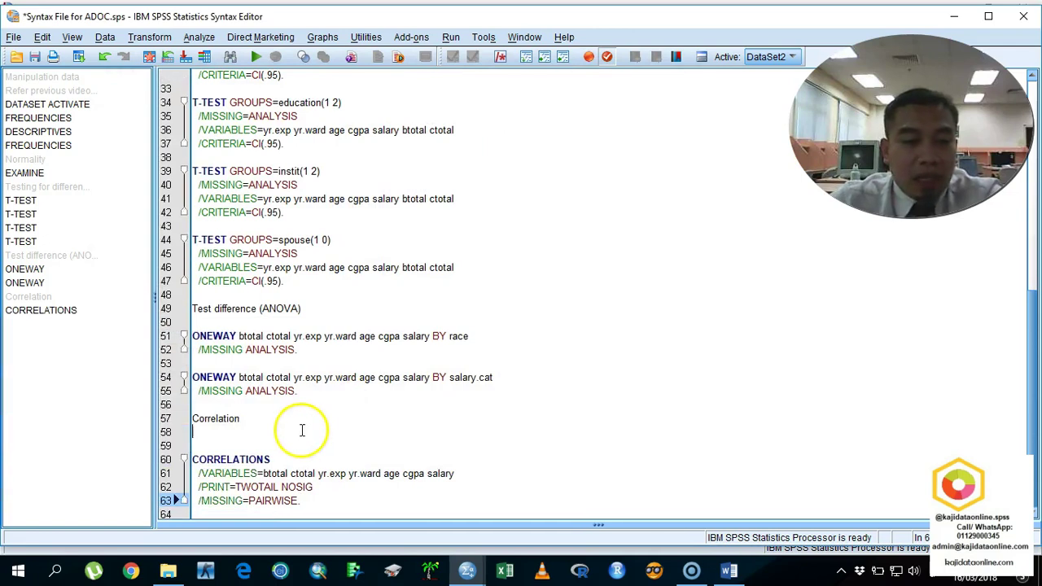
Step: Leave one blank line above CORRELATIONS and add new lines after it
click(315, 434)
key(Delete)
key(Delete)
key(Return)
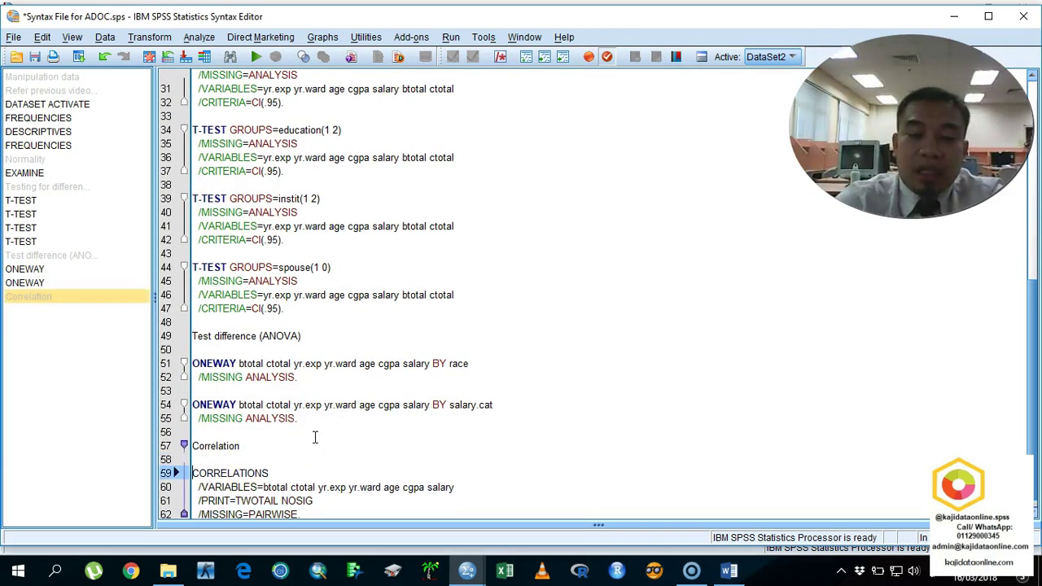
click(318, 503)
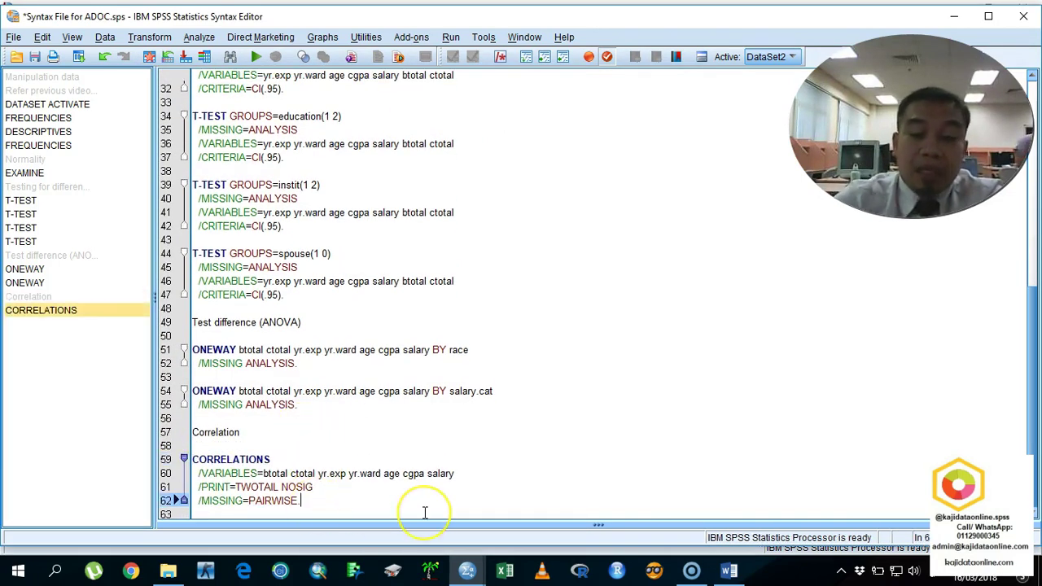
key(Return)
key(Return)
click(366, 502)
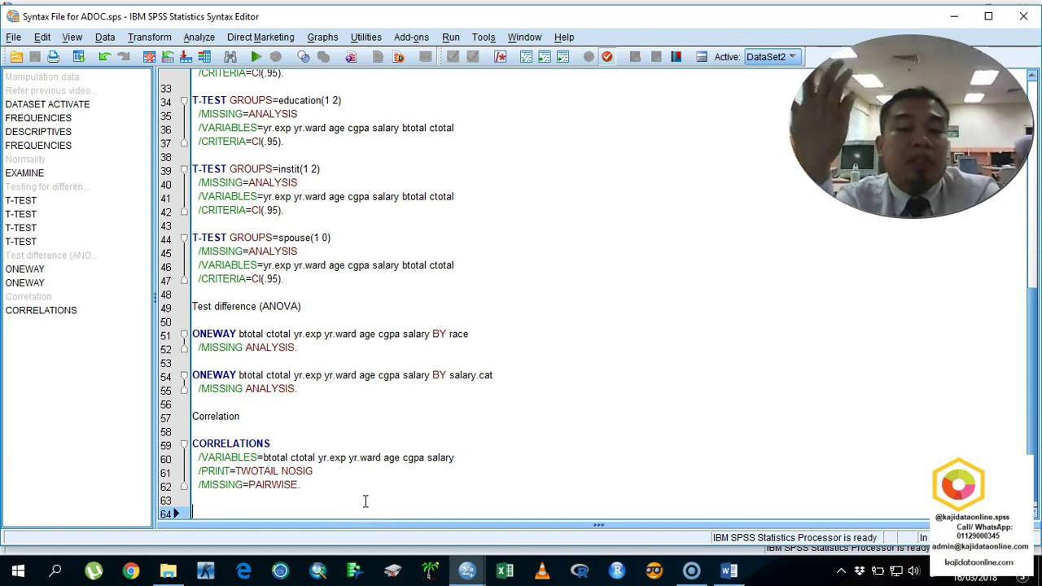
Step: Type the 'Chi Square' heading and inspect the btotal, ctotal and btotal.cat columns in the data
text(Chi Squar)
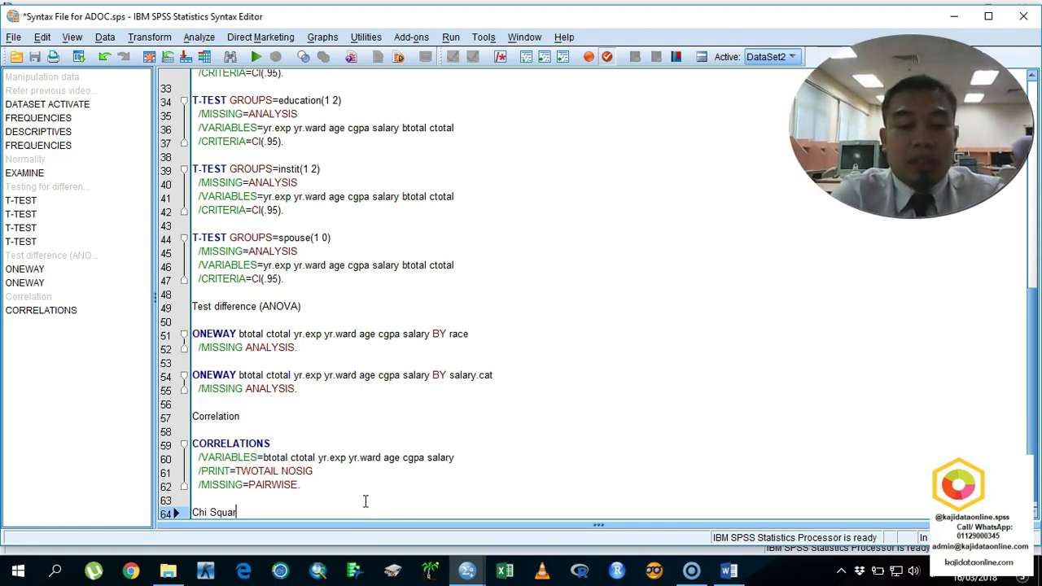
text(e)
key(Return)
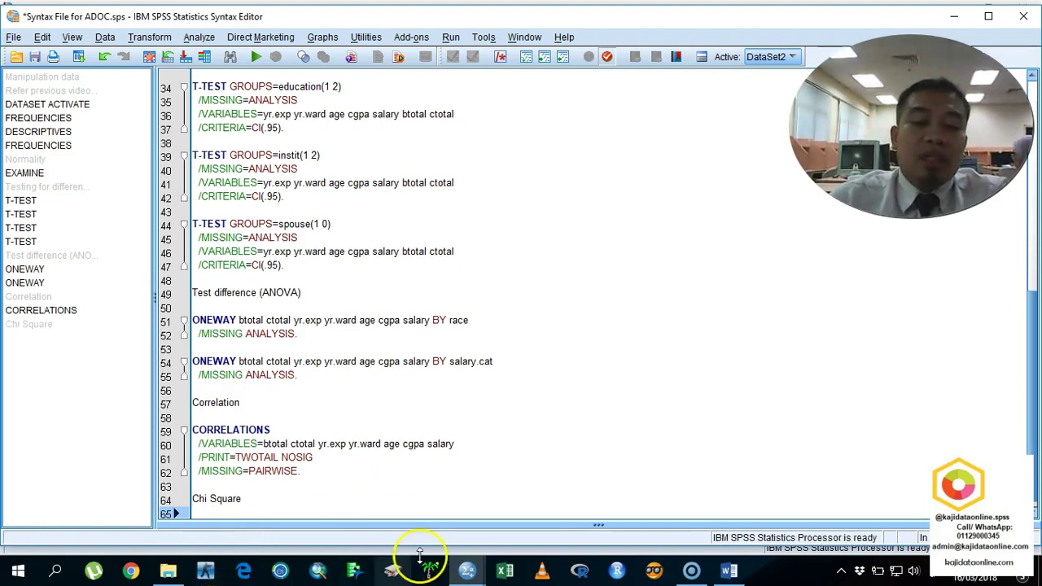
click(467, 570)
click(391, 537)
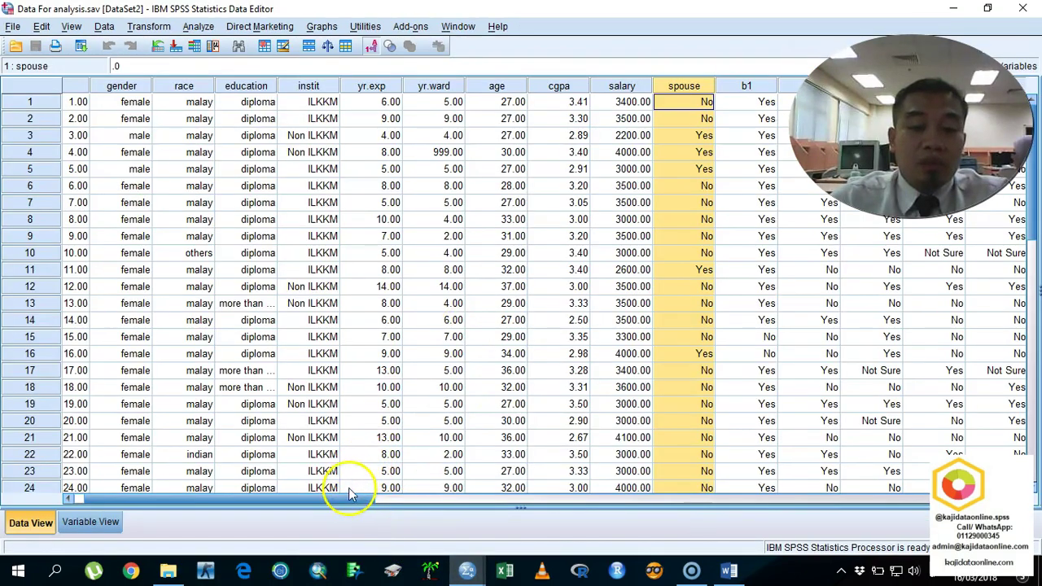
drag(349, 499, 926, 499)
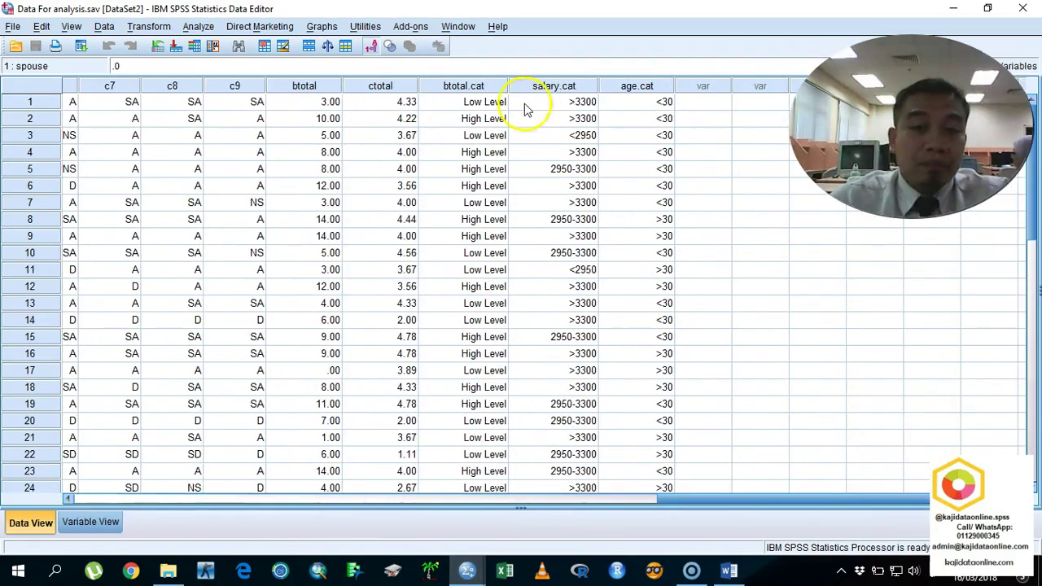
click(485, 86)
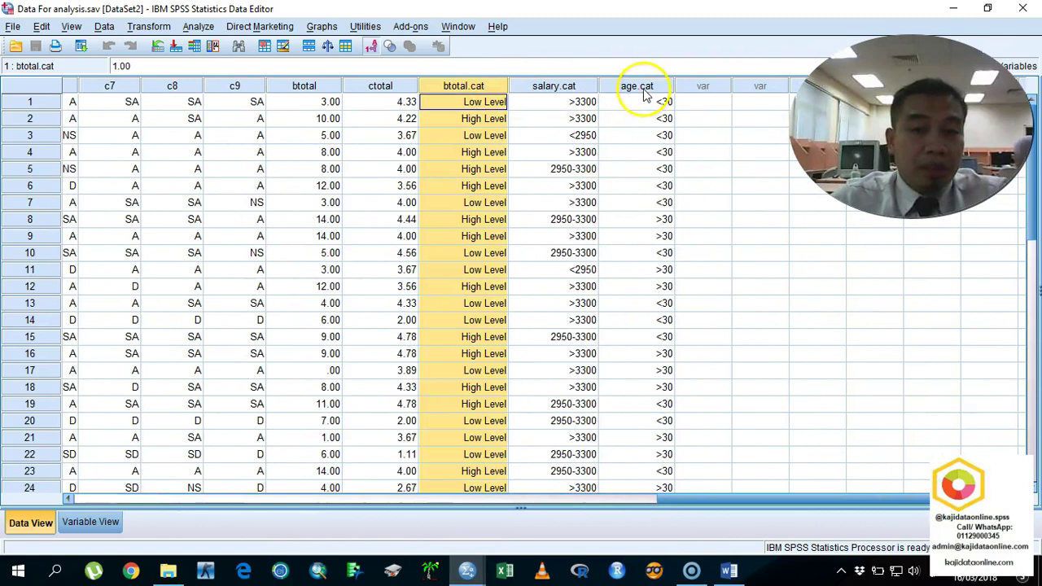
click(388, 90)
click(319, 90)
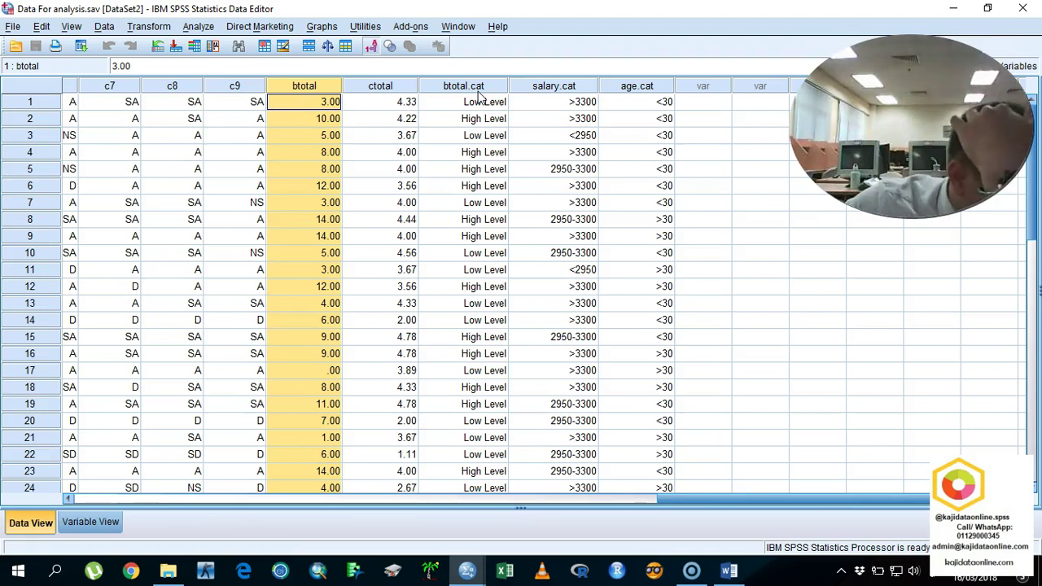
mouse_move(472, 570)
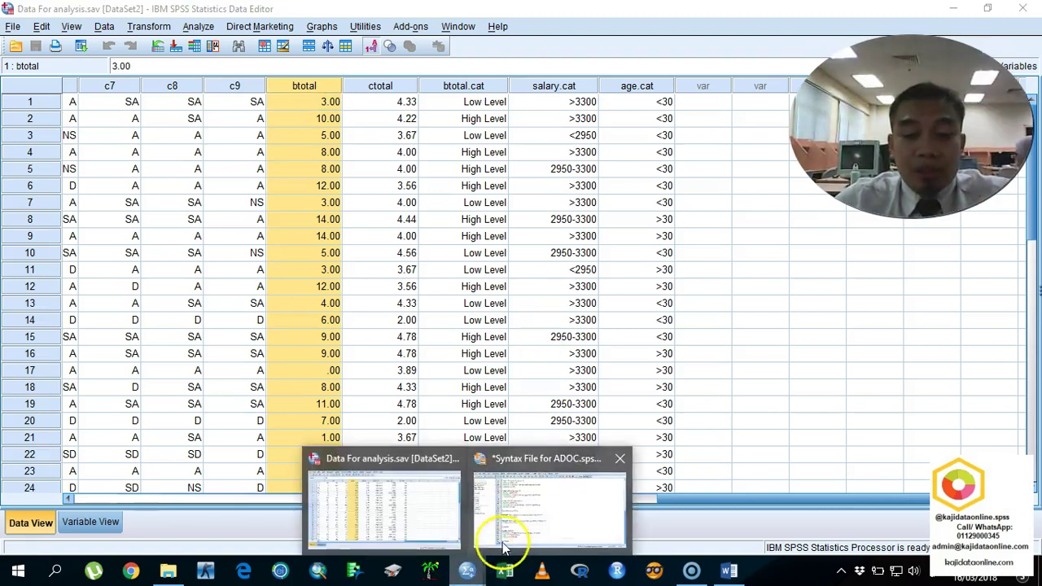
click(530, 513)
Step: Add an 'Association test' heading line below the Chi Square heading
key(Return)
text(A)
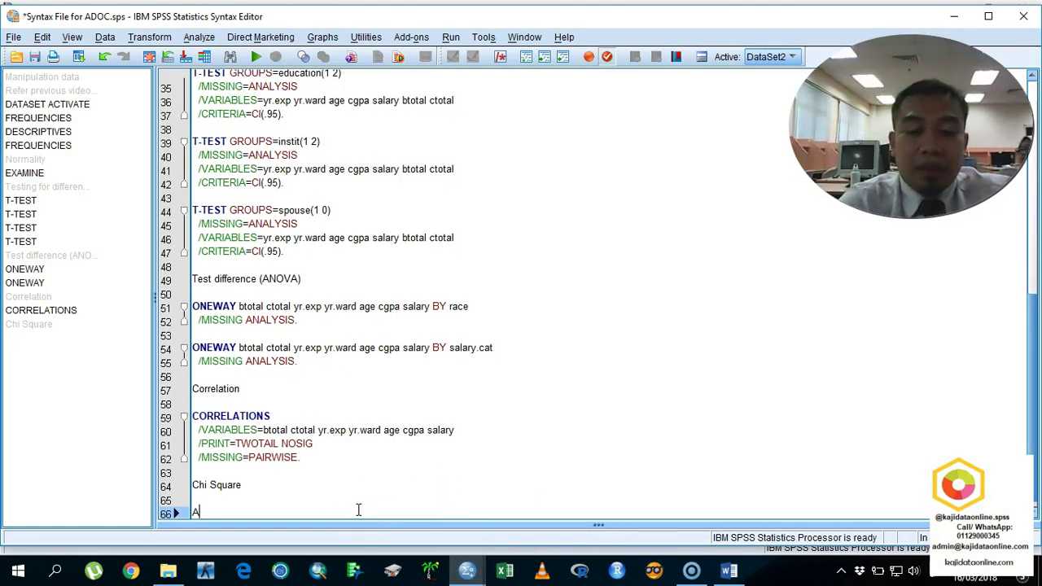
text(ssociation tes)
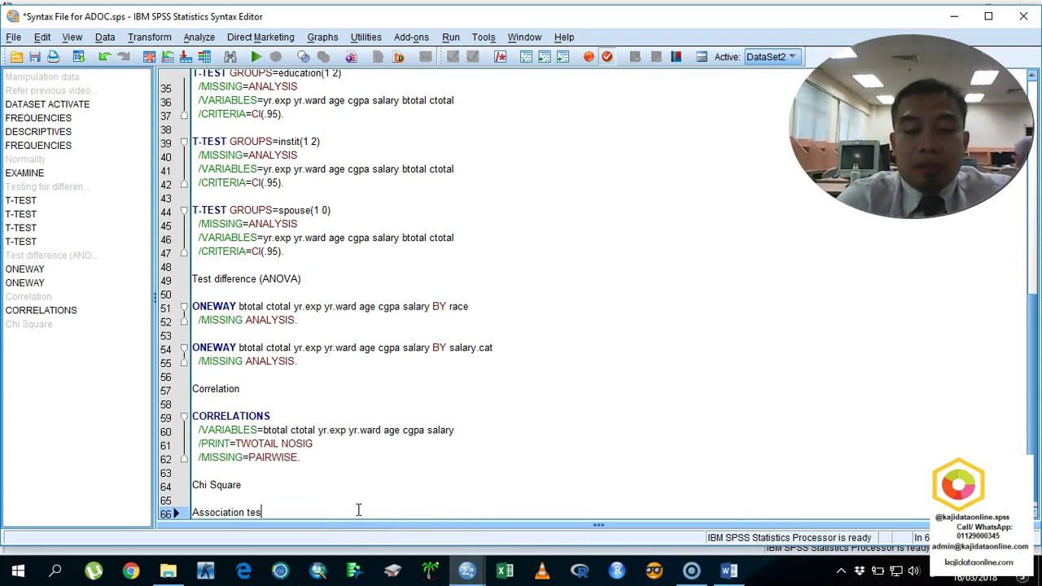
text(t)
key(Return)
Step: Start a Crosstabs analysis with btotal.cat as the column variable
click(199, 37)
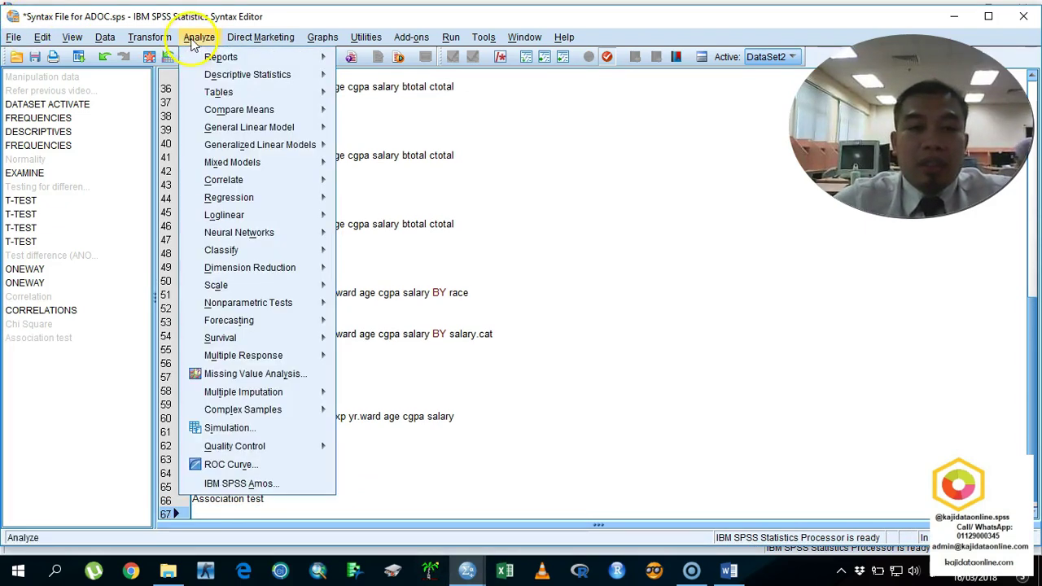
mouse_move(245, 75)
click(370, 135)
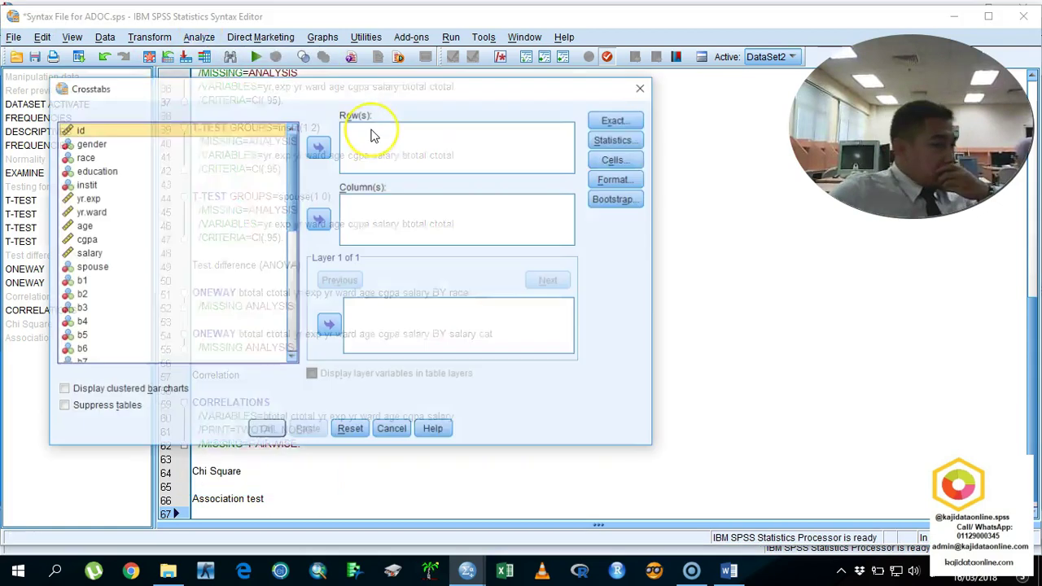
drag(291, 158, 195, 320)
click(189, 328)
click(320, 218)
Step: Add gender through instit, plus salary.cat and age.cat, as row variables
drag(295, 281, 291, 155)
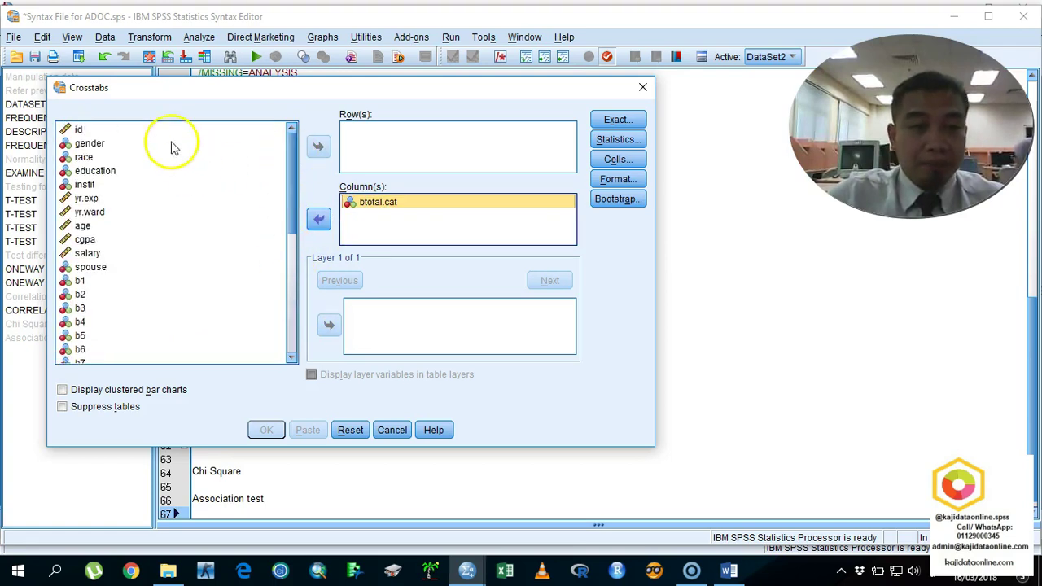
click(170, 143)
shift+click(160, 189)
click(318, 147)
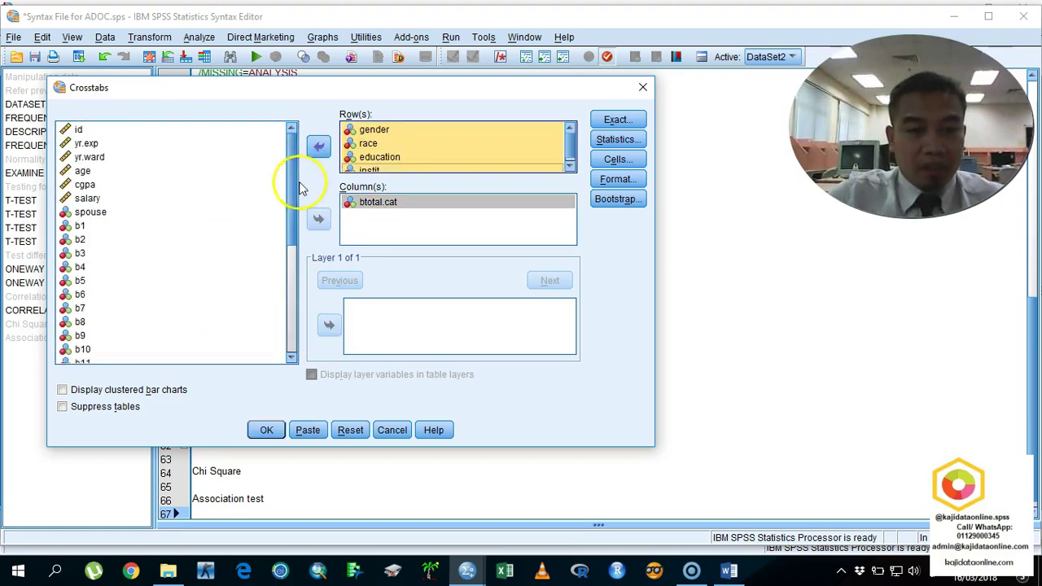
drag(285, 186, 193, 355)
click(183, 344)
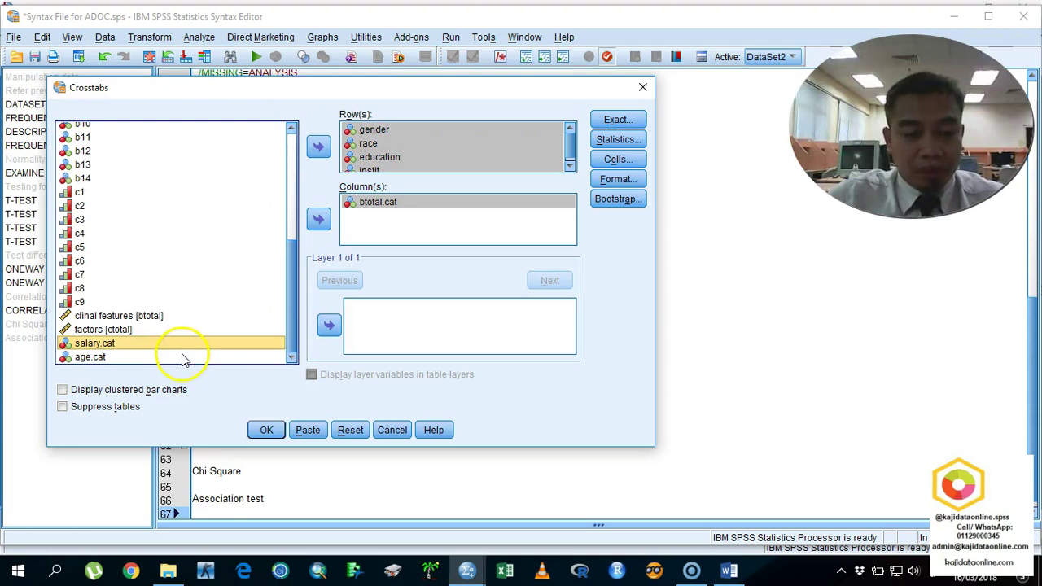
shift+click(196, 356)
click(318, 147)
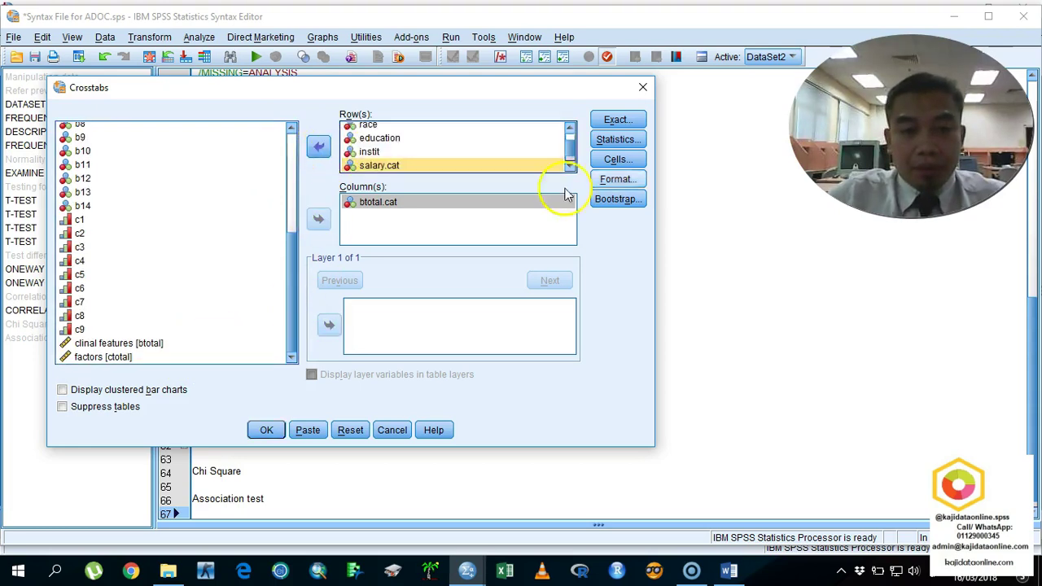
Step: Request chi-square, contingency coefficient and phi statistics, and show column percentages in cells
click(639, 146)
click(461, 225)
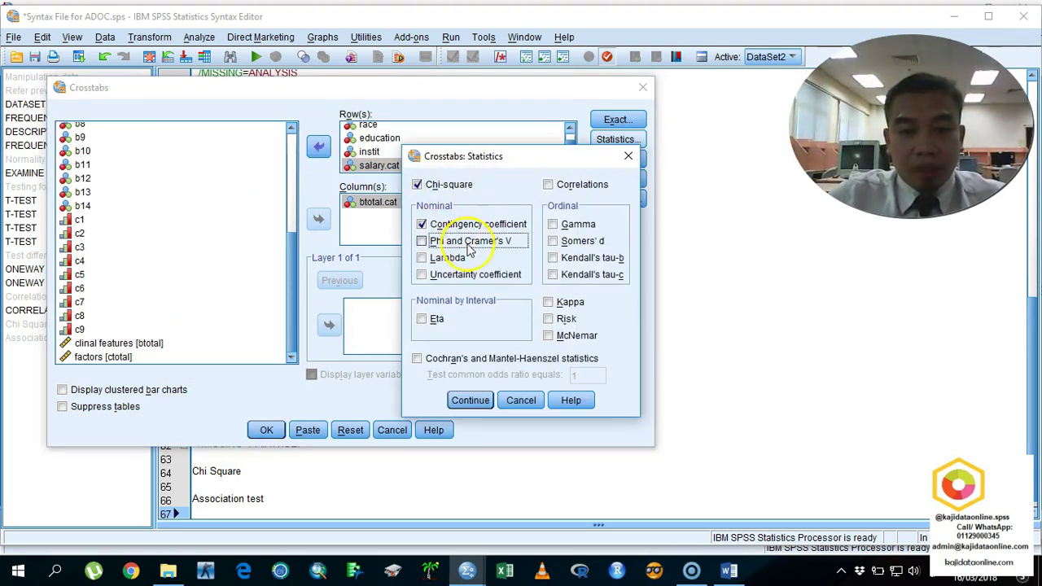
click(471, 400)
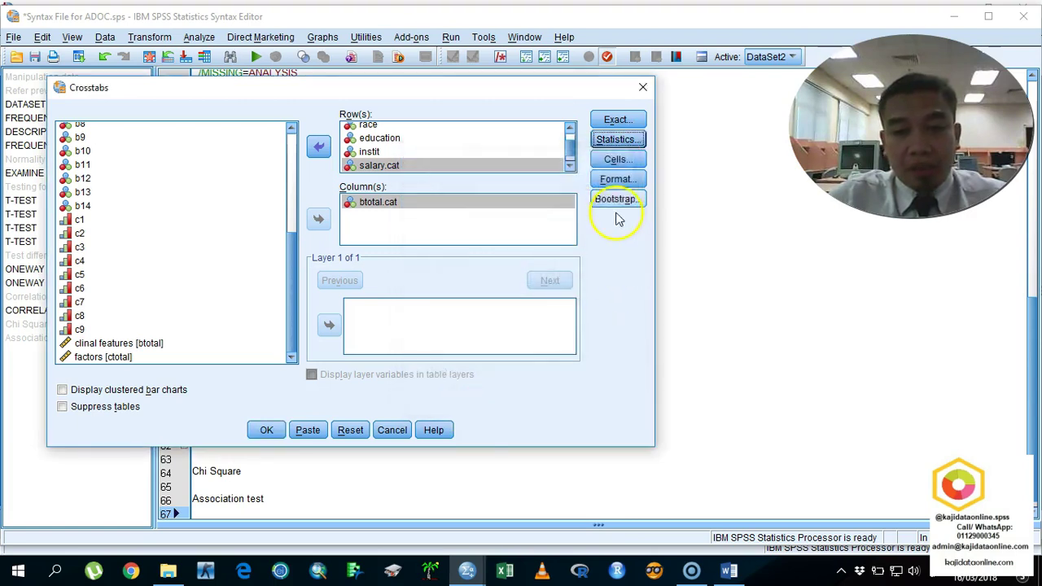
click(617, 158)
click(423, 298)
click(470, 418)
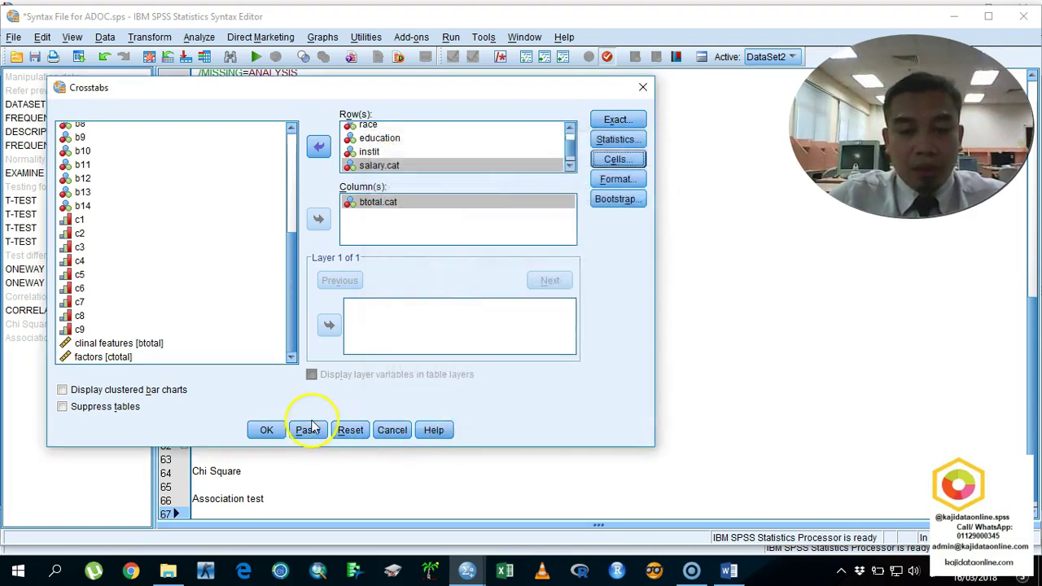
Step: Paste the CROSSTABS command into the syntax file and save it
click(307, 430)
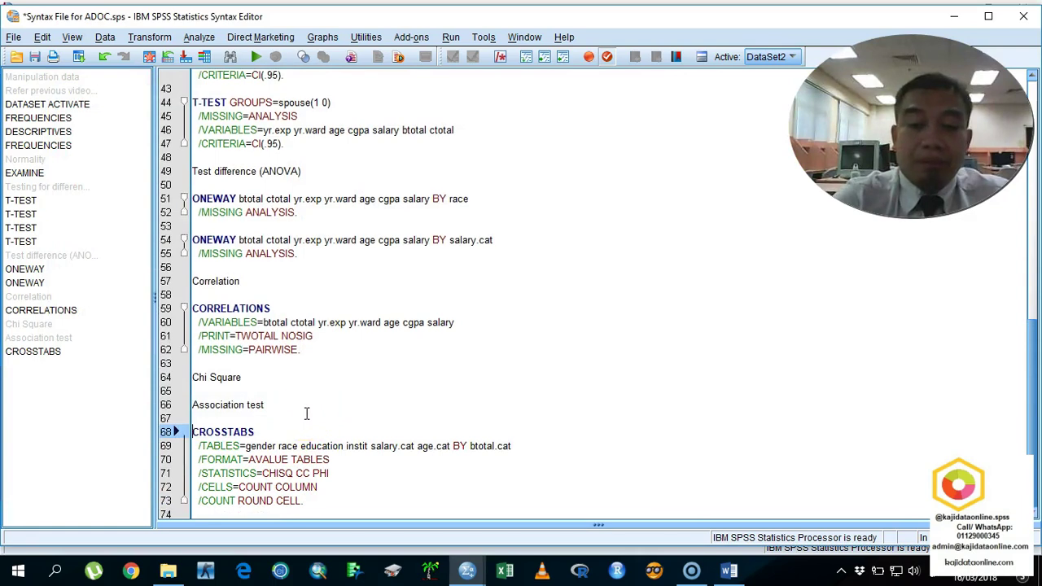
key(ctrl+a)
key(ctrl+s)
click(307, 417)
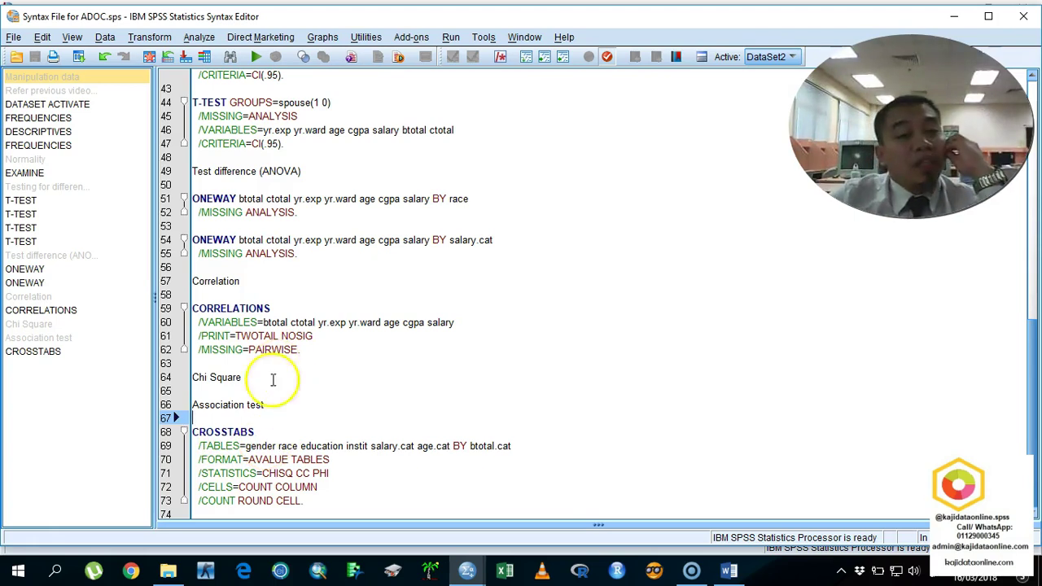
click(316, 489)
Step: Run all syntax commands and review the crosstab and chi-square tables by btotal.cat
key(ctrl+a)
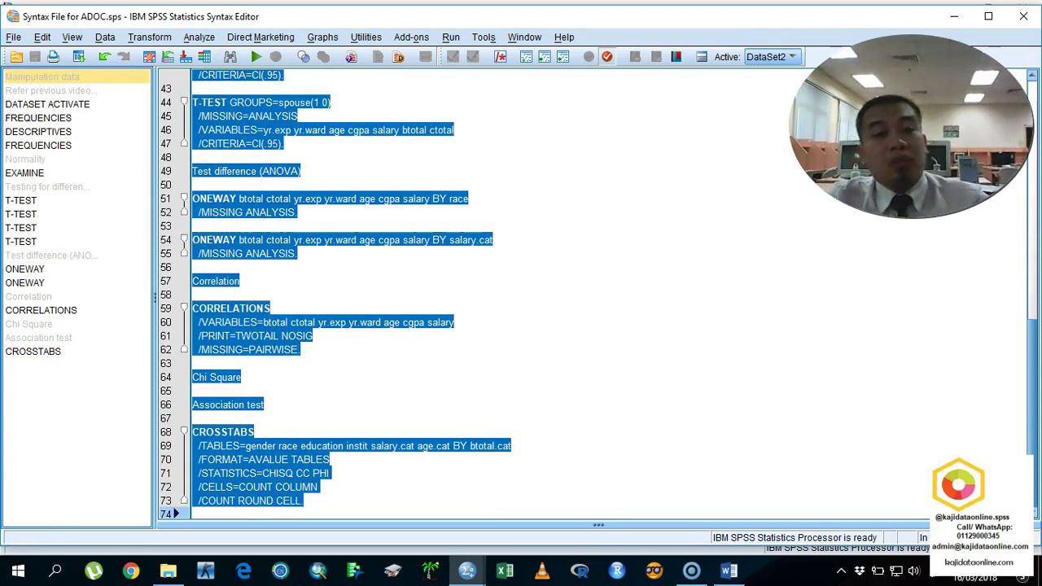
click(256, 56)
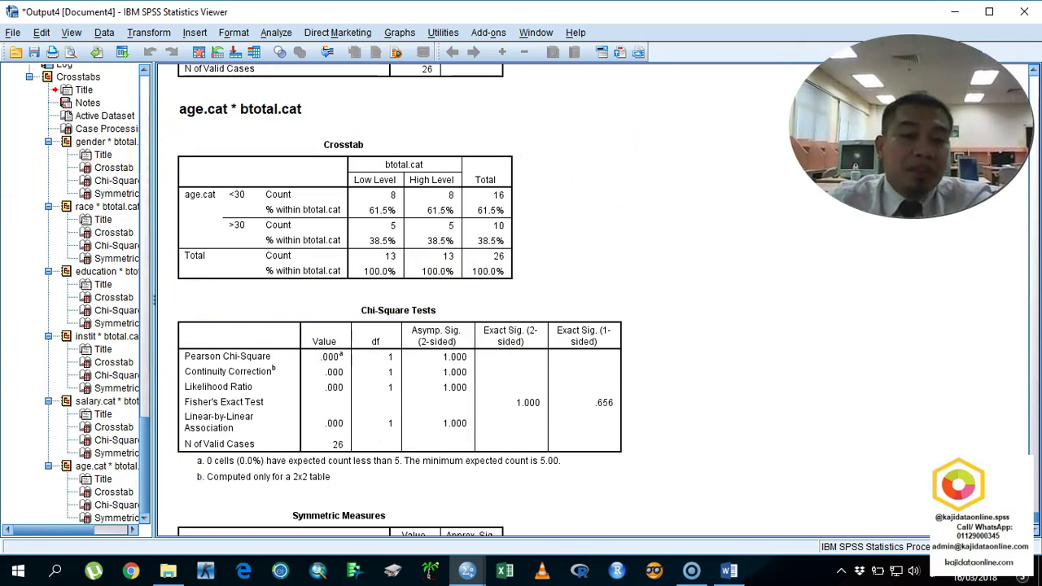
drag(51, 171, 51, 168)
scroll(240, 205, up, 10)
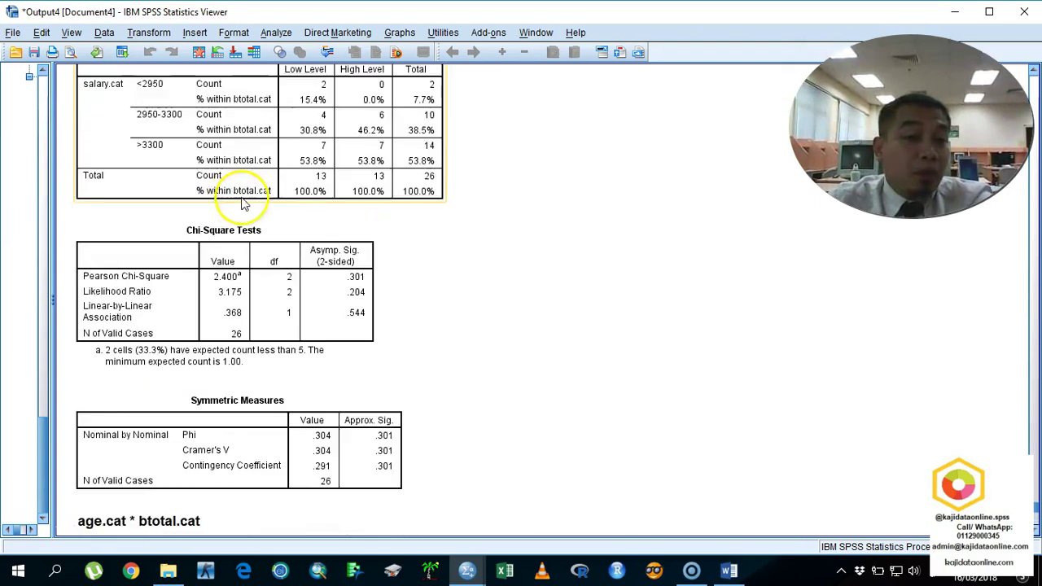
scroll(281, 206, up, 10)
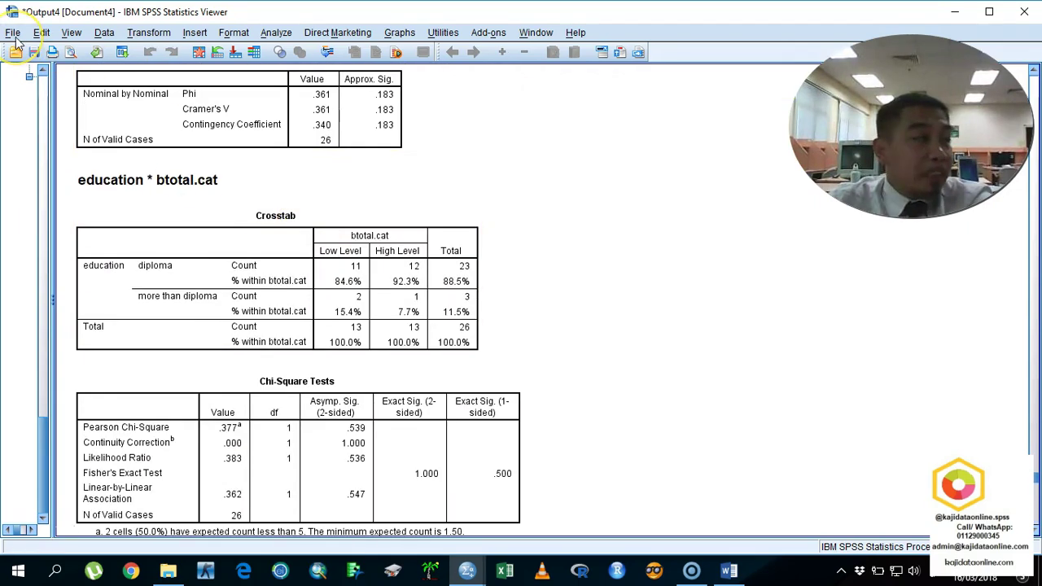